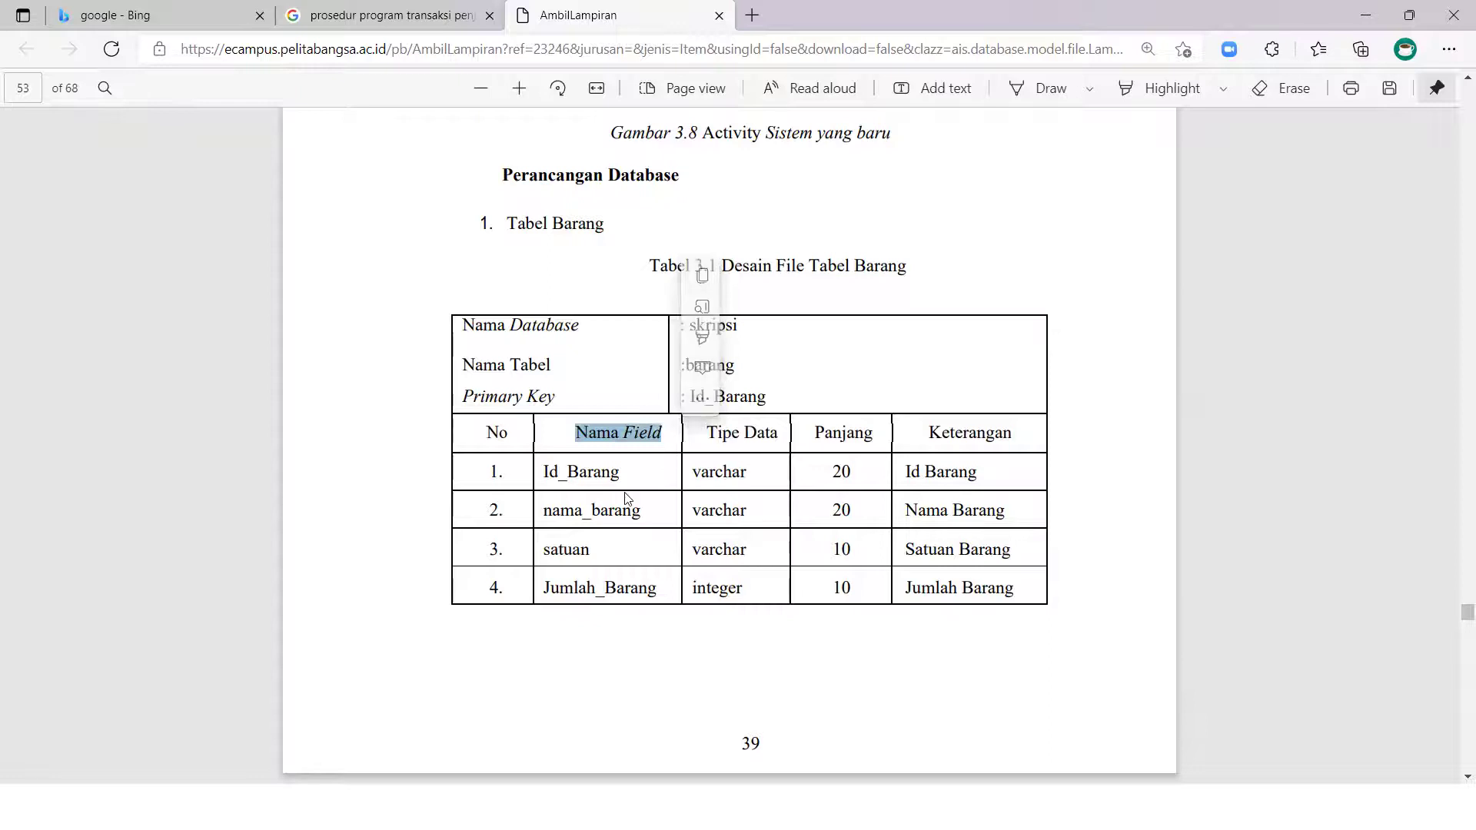
Review the Tabel Barang design by selecting its heading and the Id_Barang and nama_barang field names.
{"action": "left_click", "coordinate": [636, 477]}
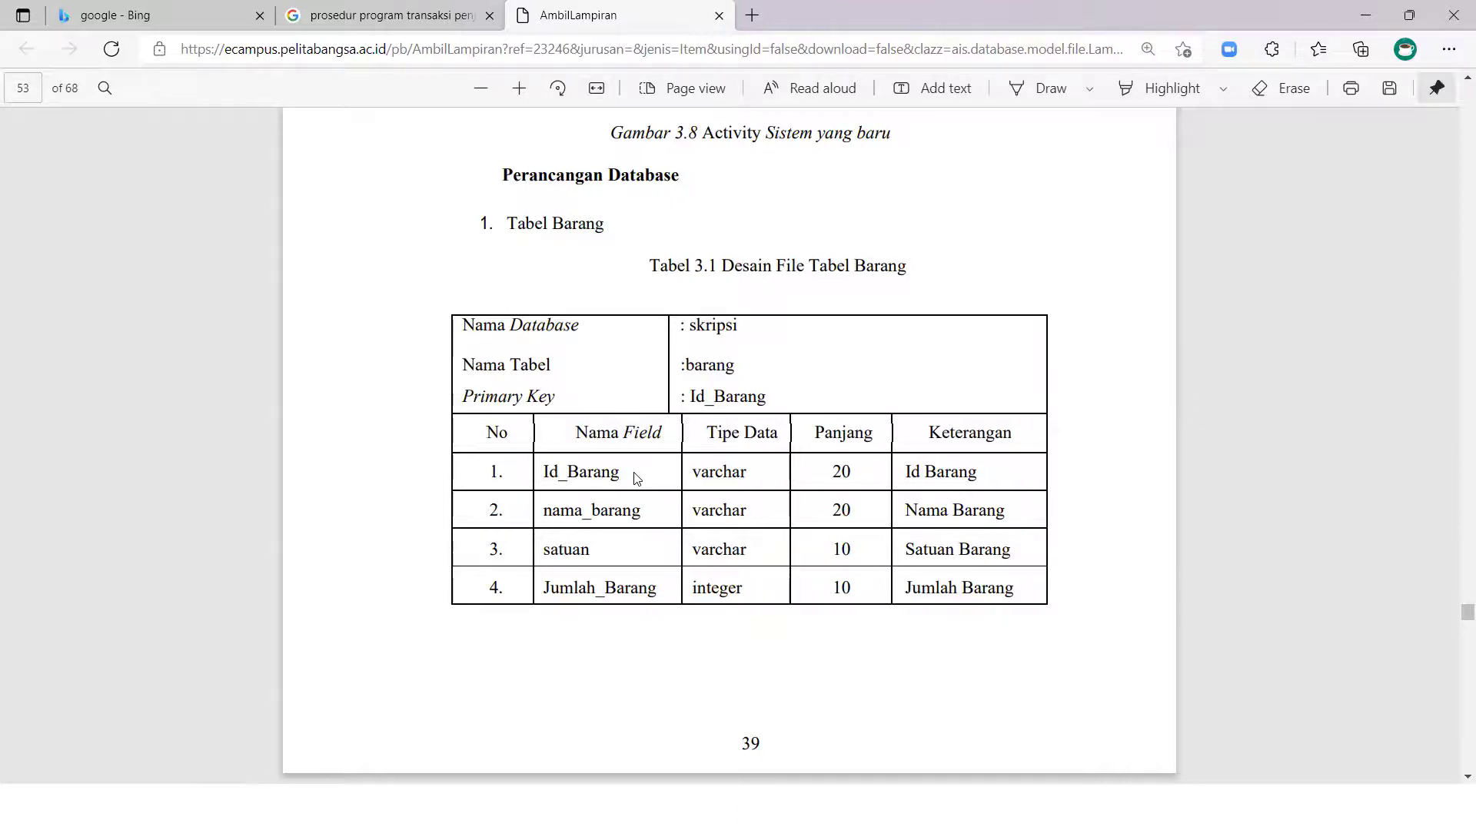
{"action": "left_click_drag", "start_coordinate": [606, 224], "coordinate": [492, 226]}
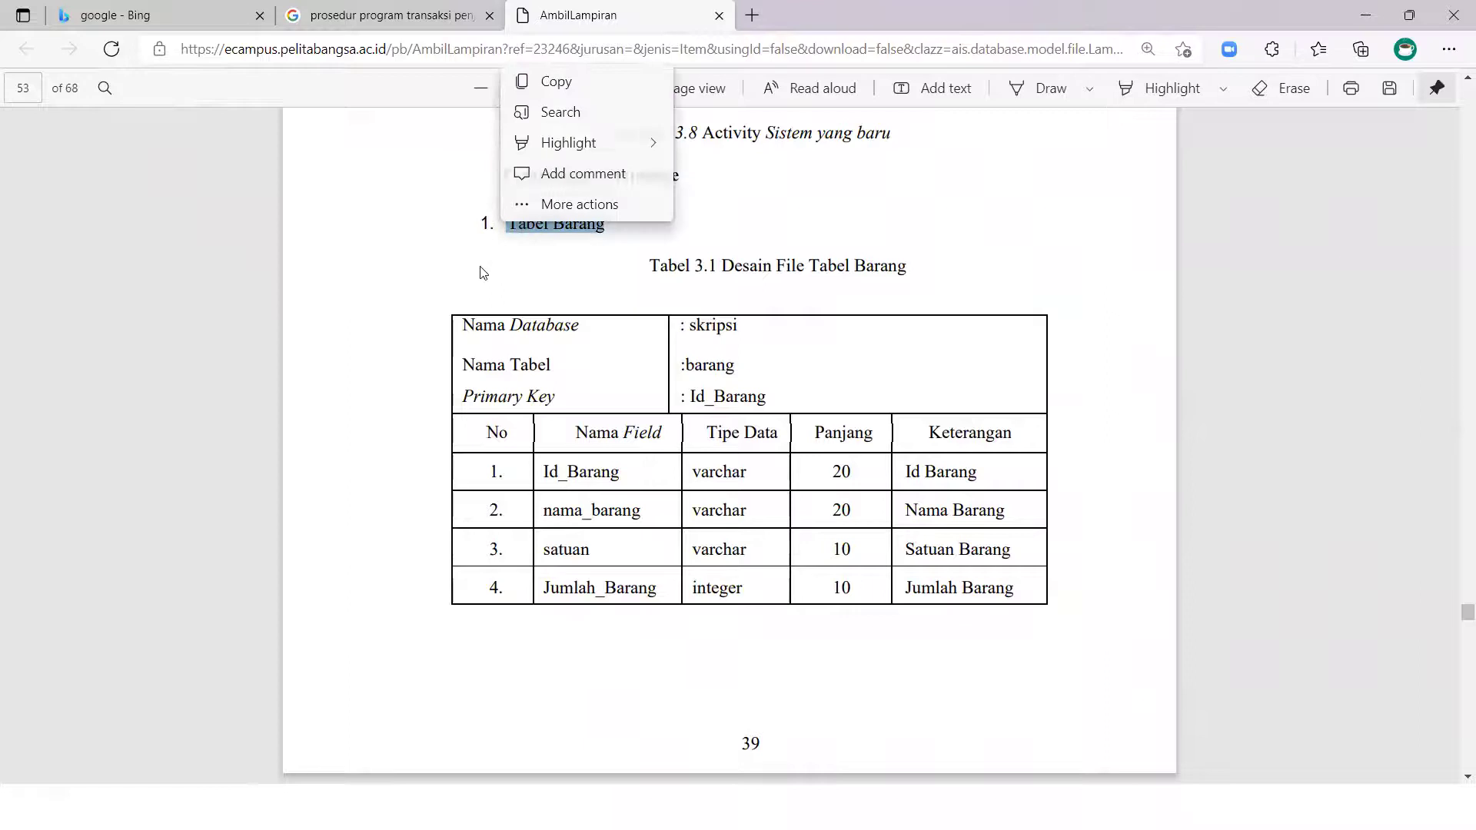
{"action": "left_click", "coordinate": [484, 272]}
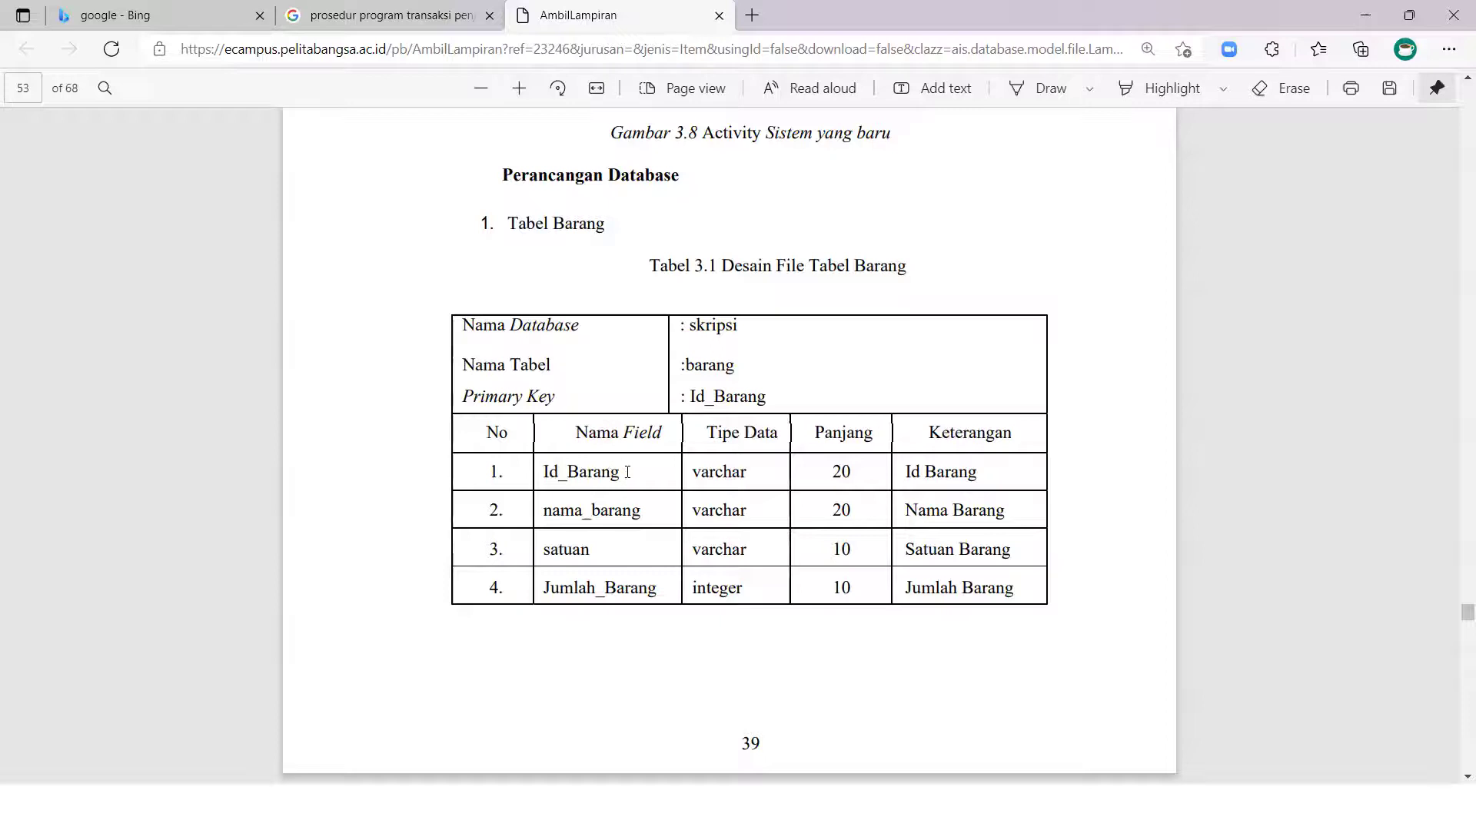
{"action": "left_click_drag", "start_coordinate": [624, 472], "coordinate": [529, 492]}
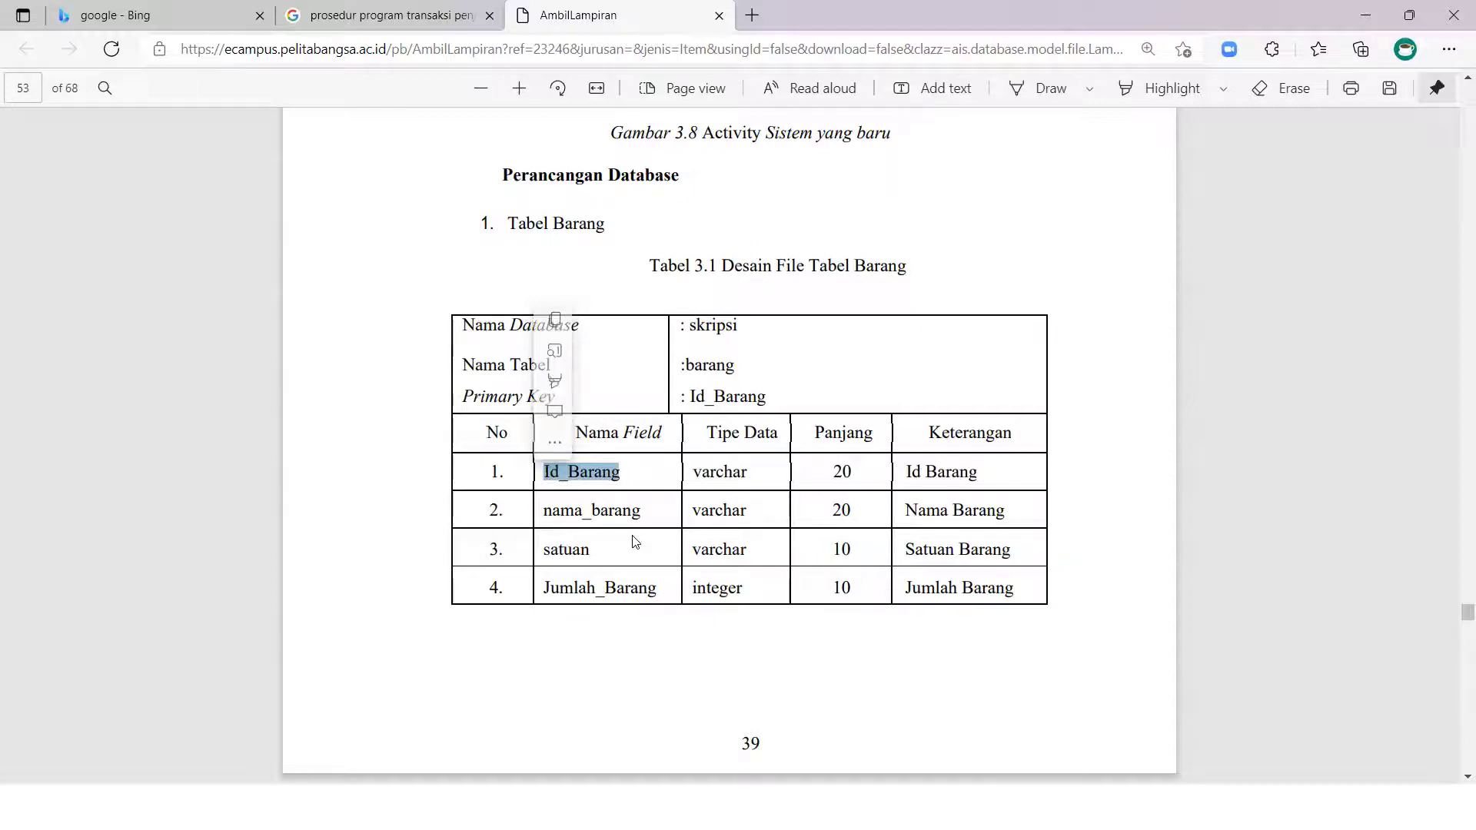
{"action": "left_click_drag", "start_coordinate": [643, 508], "coordinate": [506, 529]}
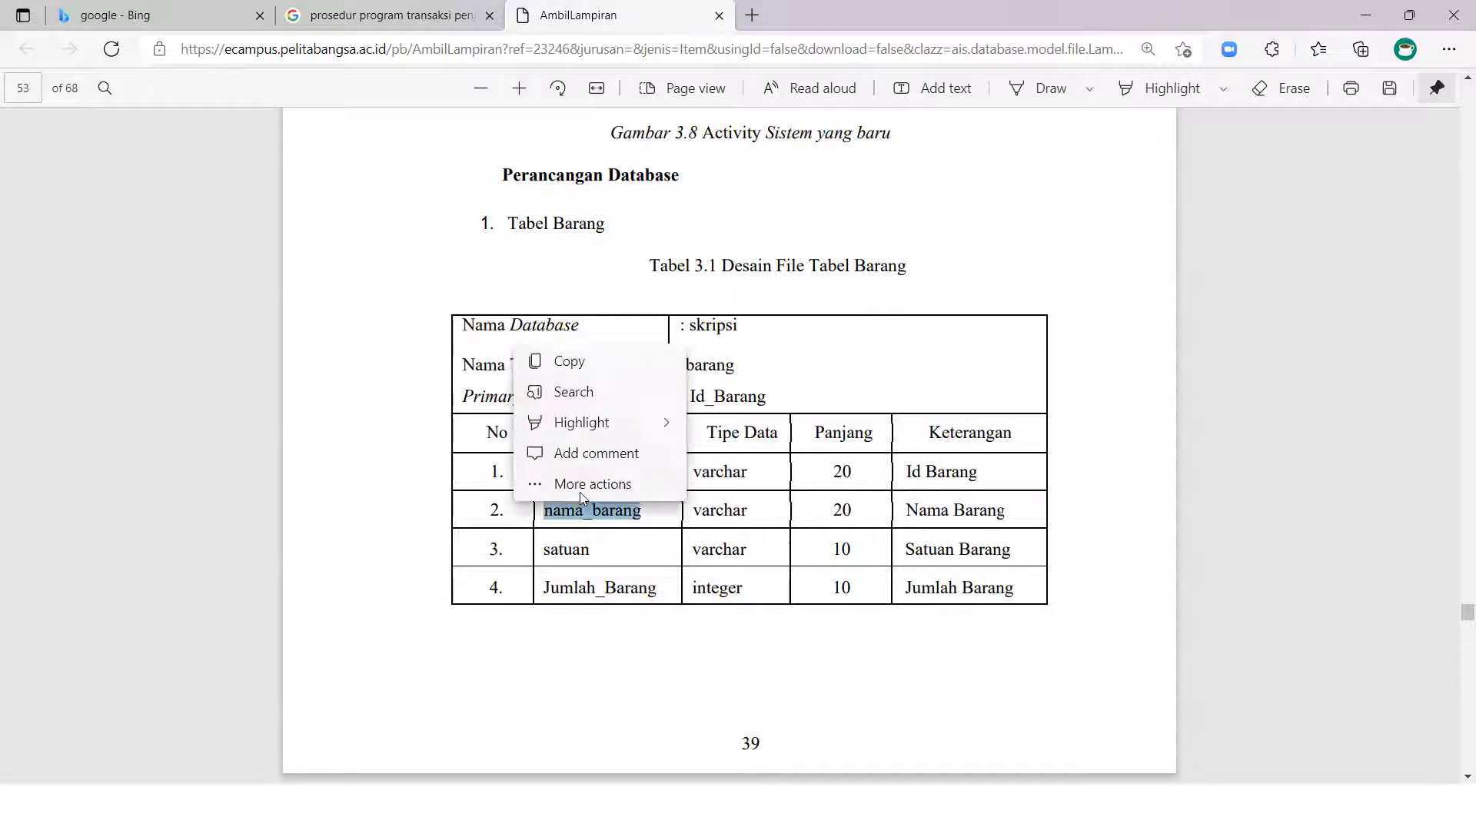
{"action": "left_click", "coordinate": [582, 546]}
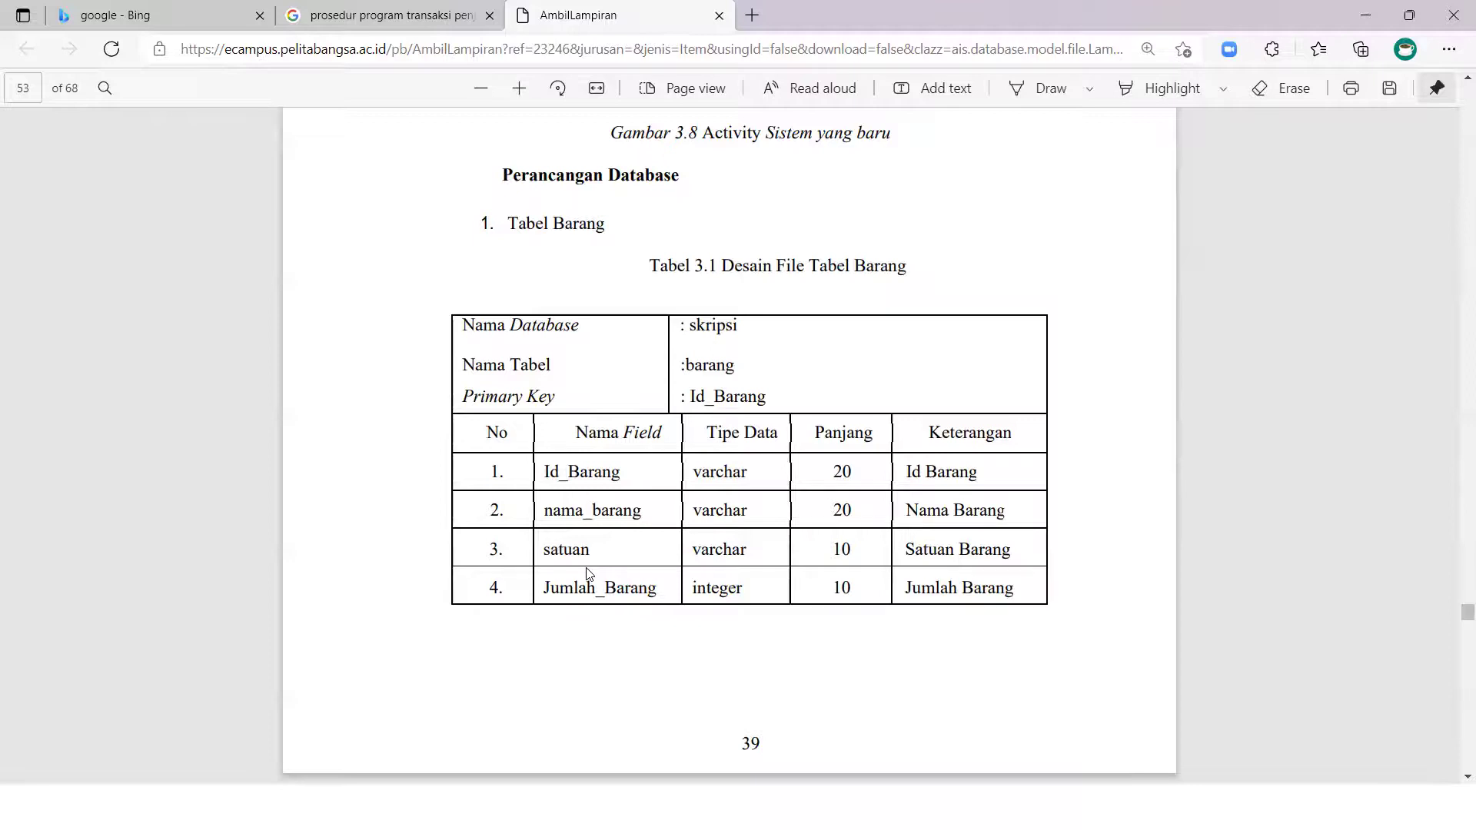
Examine the fields of Tabel Customer, selecting Id_Customer, Alamat and No_Tlp in its Nama Field column.
{"action": "scroll", "coordinate": [685, 649], "scroll_direction": "down", "scroll_amount": 10}
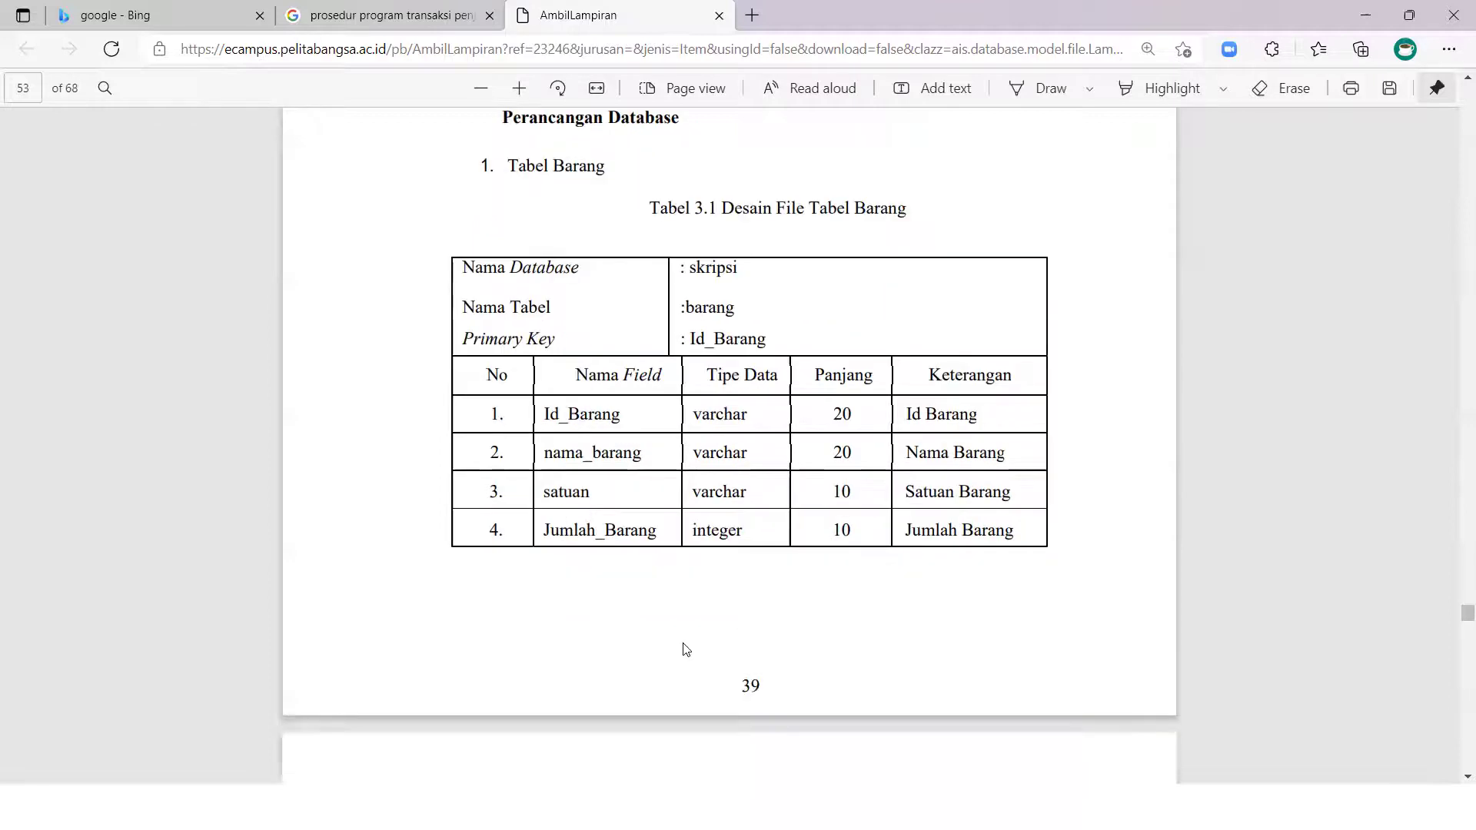
{"action": "scroll", "coordinate": [669, 644], "scroll_direction": "down", "scroll_amount": 1}
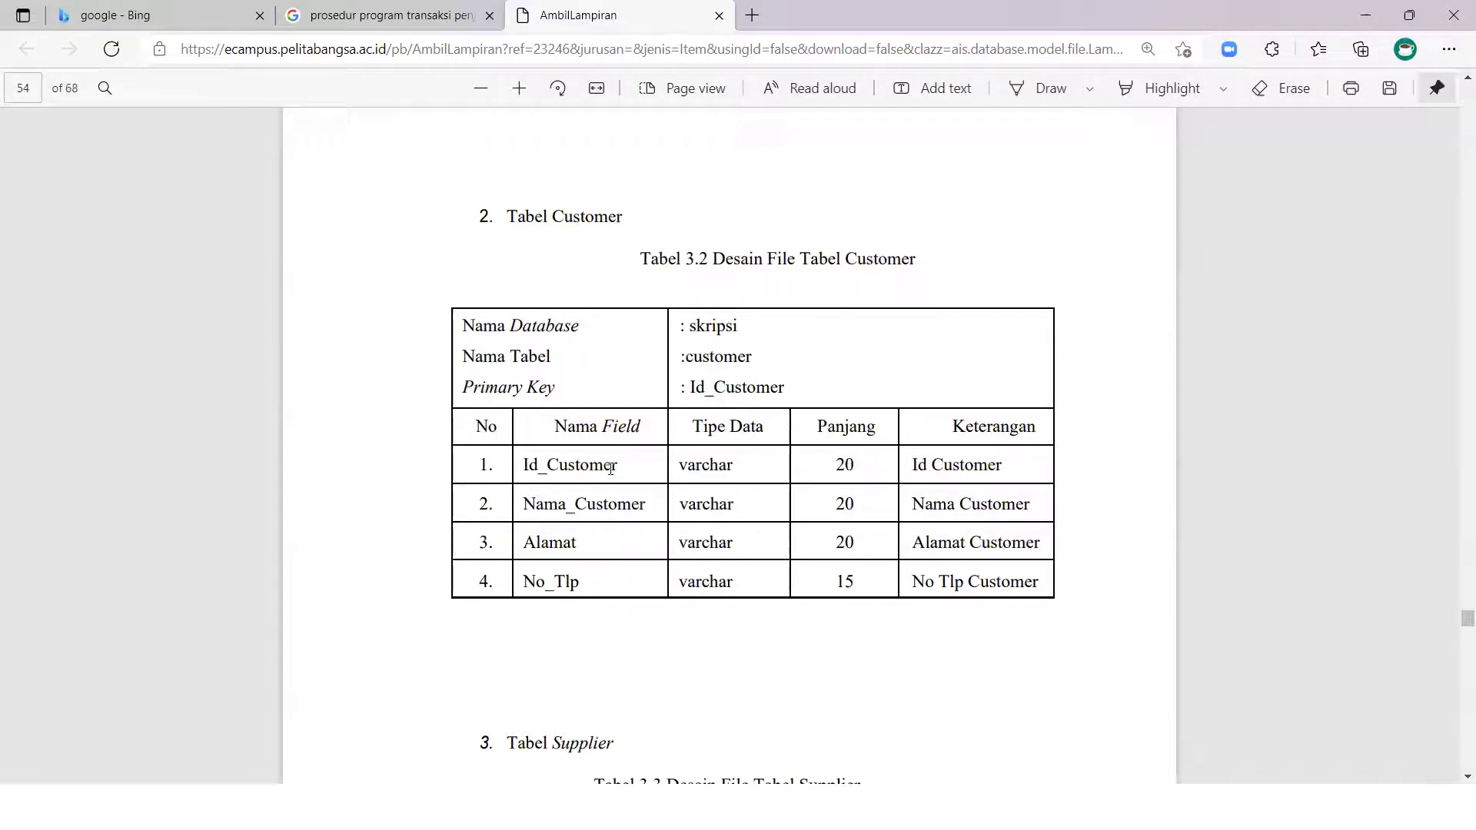
{"action": "mouse_move", "coordinate": [620, 468]}
{"action": "left_mouse_down"}
{"action": "mouse_move", "coordinate": [514, 469]}
{"action": "mouse_move", "coordinate": [621, 474]}
{"action": "left_mouse_up"}
{"action": "left_click", "coordinate": [523, 472]}
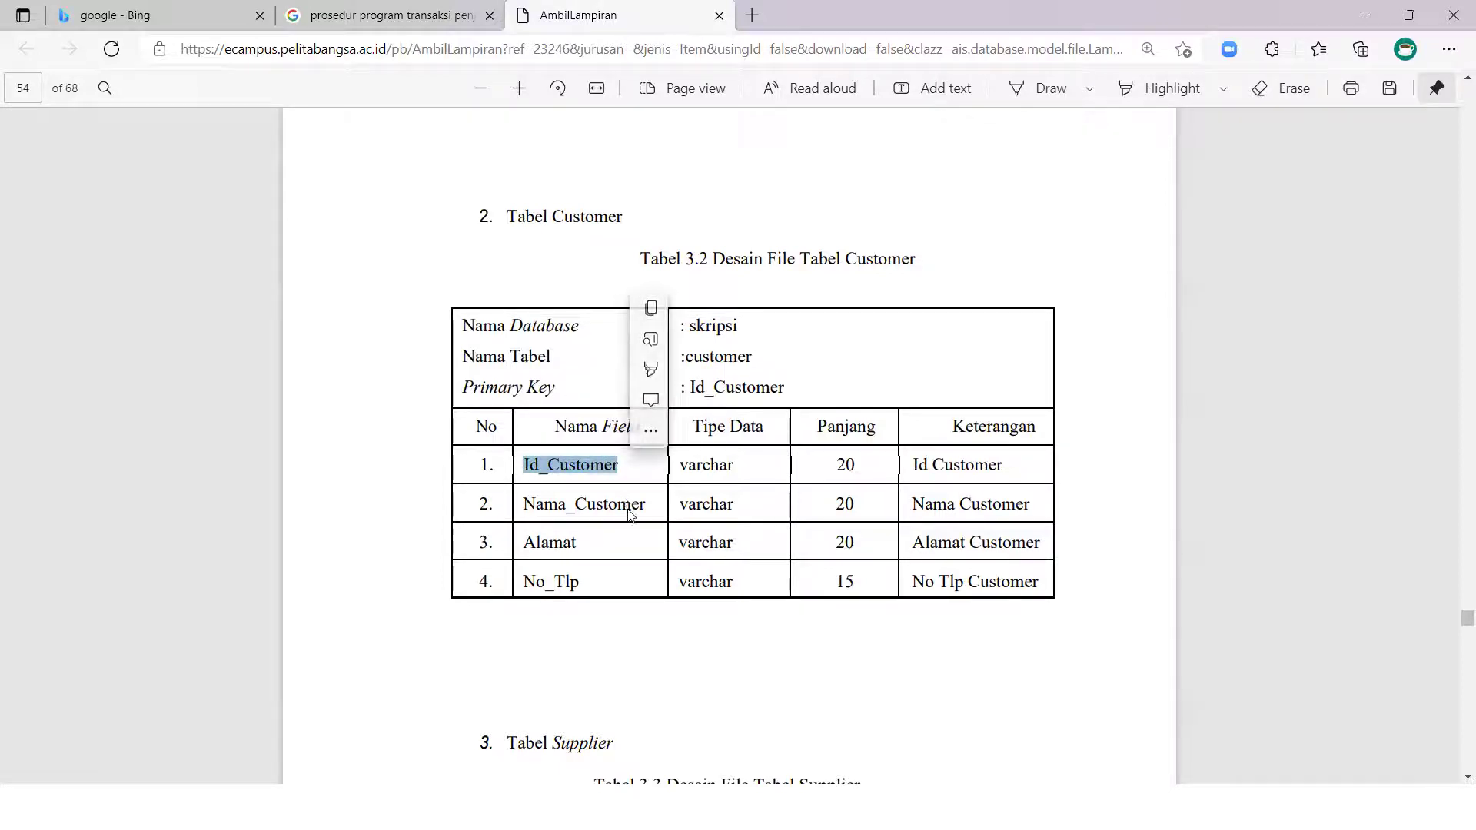
{"action": "left_click", "coordinate": [595, 481]}
{"action": "left_click_drag", "start_coordinate": [535, 501], "coordinate": [524, 543]}
{"action": "left_click", "coordinate": [577, 540]}
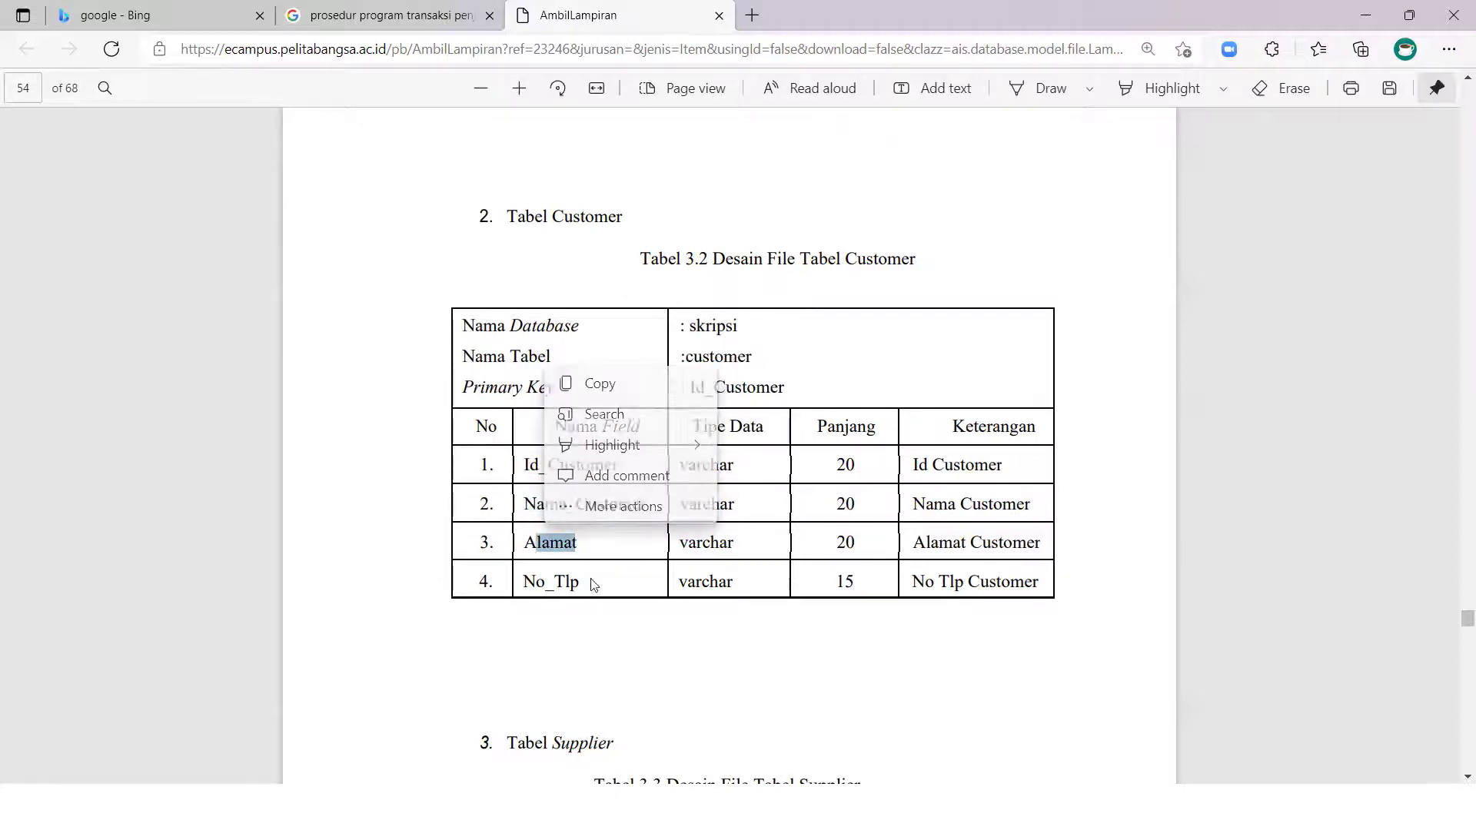
{"action": "left_click_drag", "start_coordinate": [593, 583], "coordinate": [479, 583]}
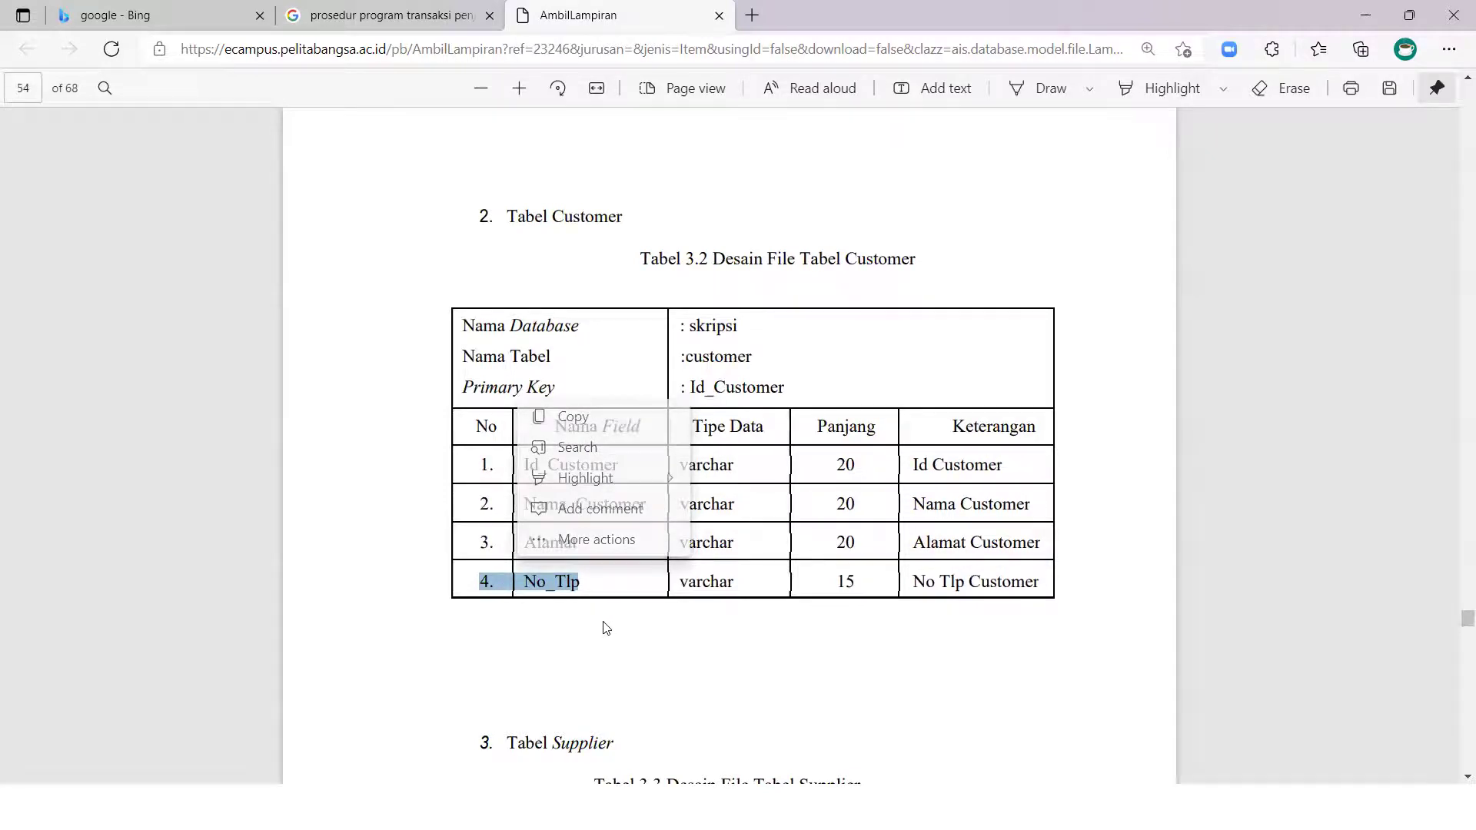
{"action": "left_click", "coordinate": [645, 654]}
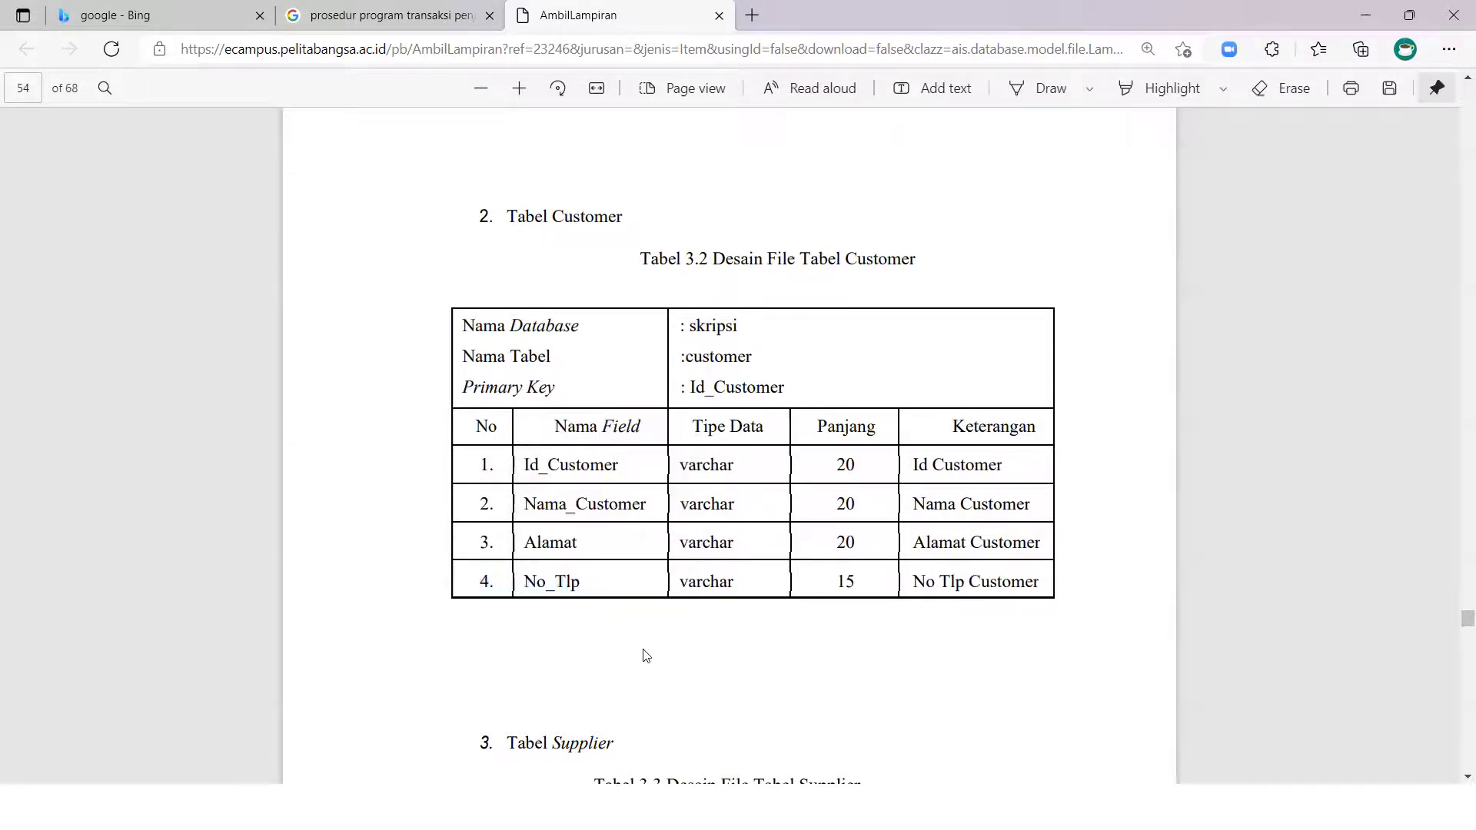
Examine the fields of Tabel Supplier, selecting Id_Supplier in its Nama Field column.
{"action": "scroll", "coordinate": [646, 655], "scroll_direction": "down", "scroll_amount": 3}
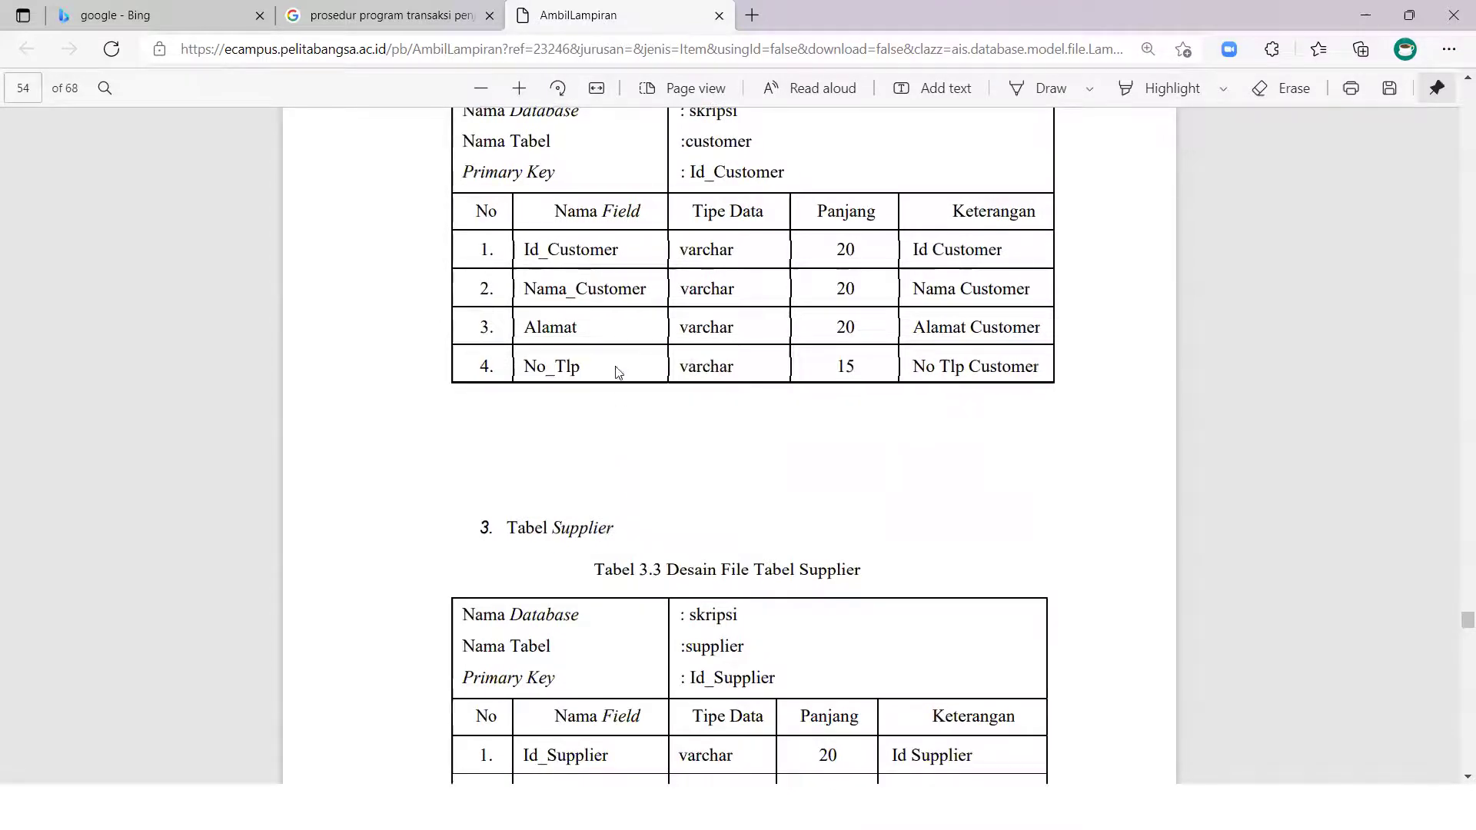
{"action": "scroll", "coordinate": [623, 384], "scroll_direction": "down", "scroll_amount": 3}
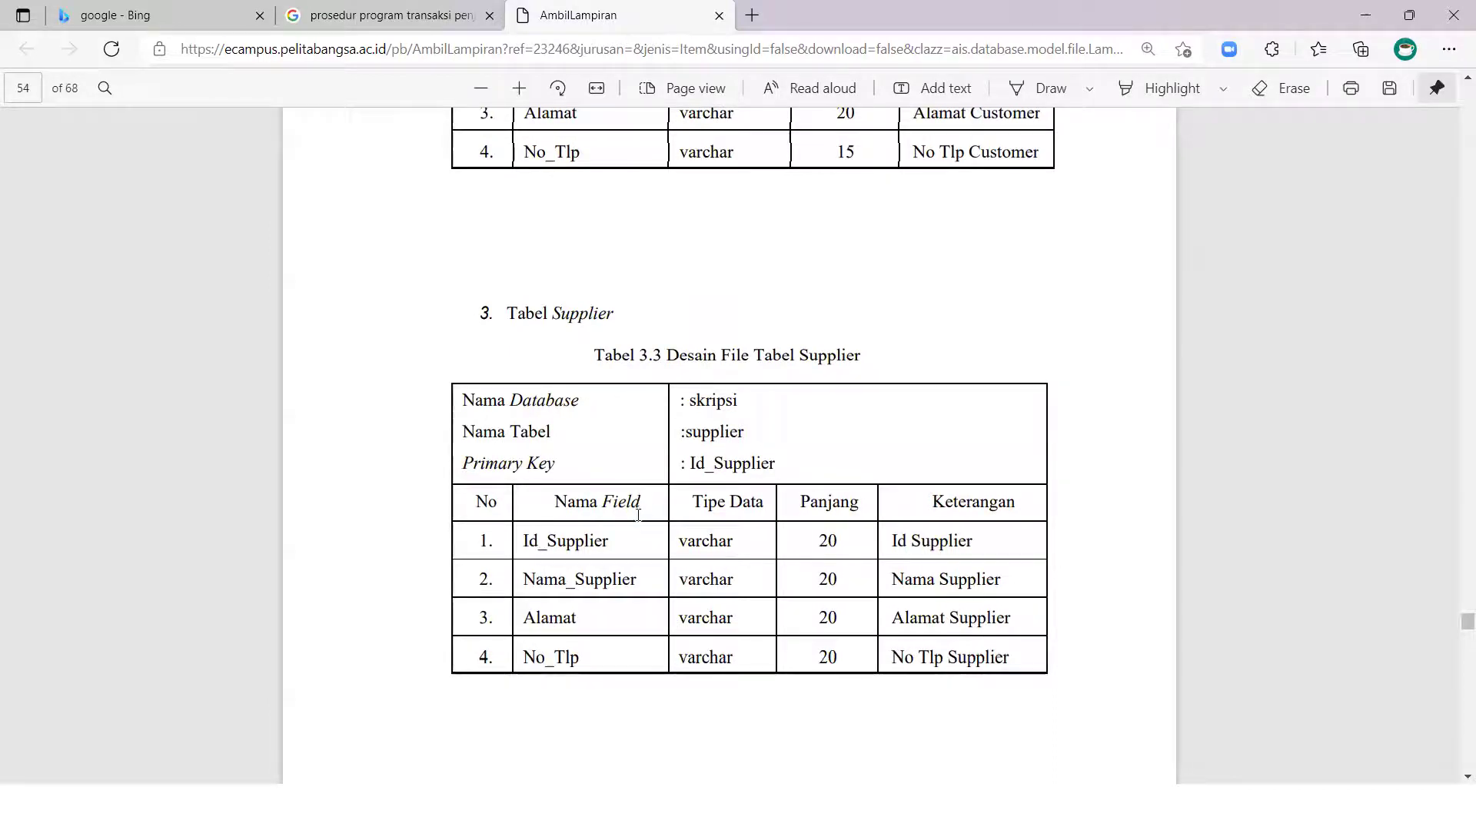
{"action": "mouse_move", "coordinate": [604, 546]}
{"action": "left_mouse_down"}
{"action": "mouse_move", "coordinate": [494, 571]}
{"action": "mouse_move", "coordinate": [525, 544]}
{"action": "mouse_move", "coordinate": [614, 548]}
{"action": "left_mouse_up"}
{"action": "left_click", "coordinate": [528, 552]}
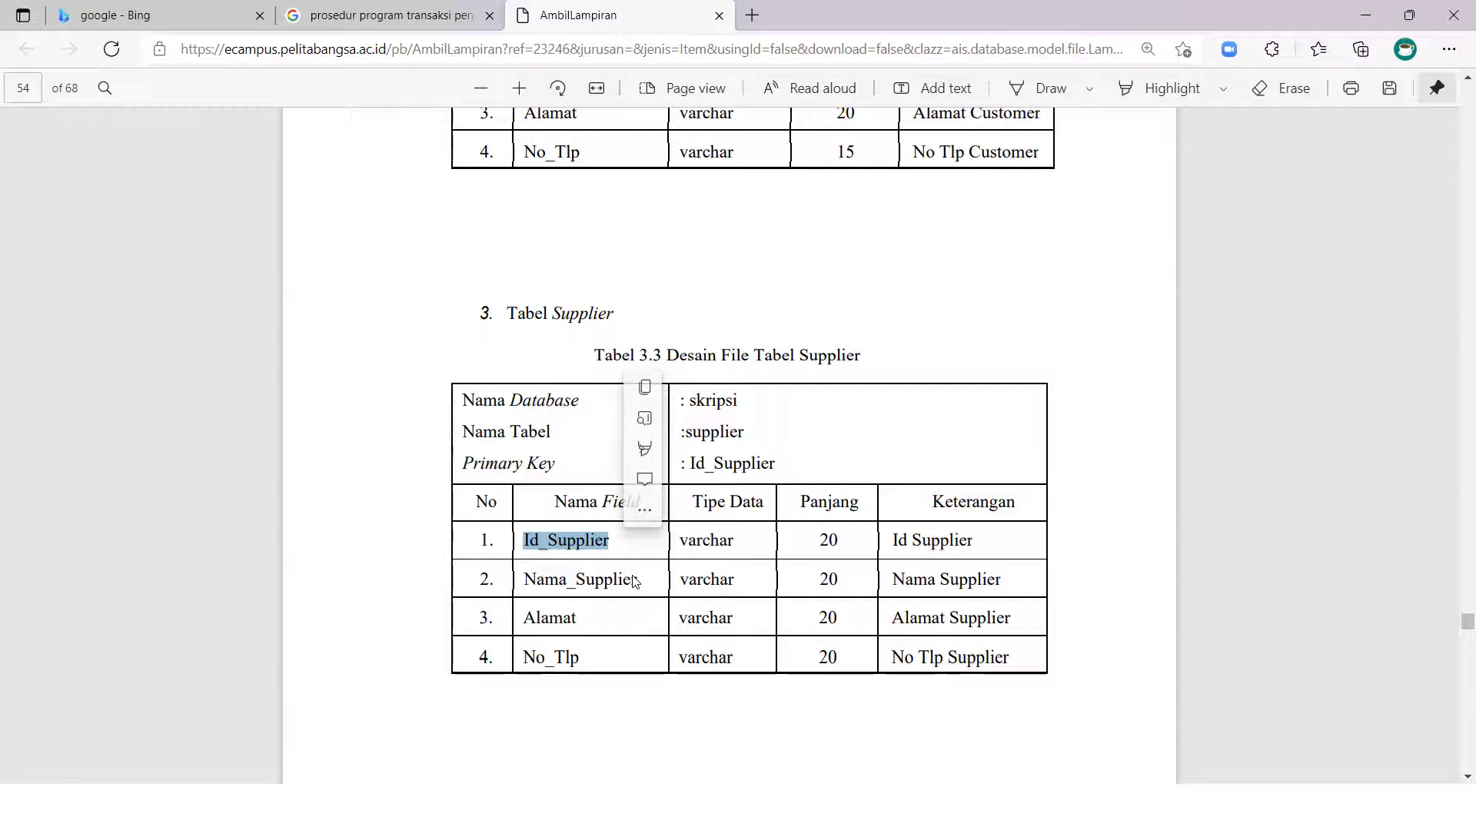
{"action": "left_click", "coordinate": [604, 573]}
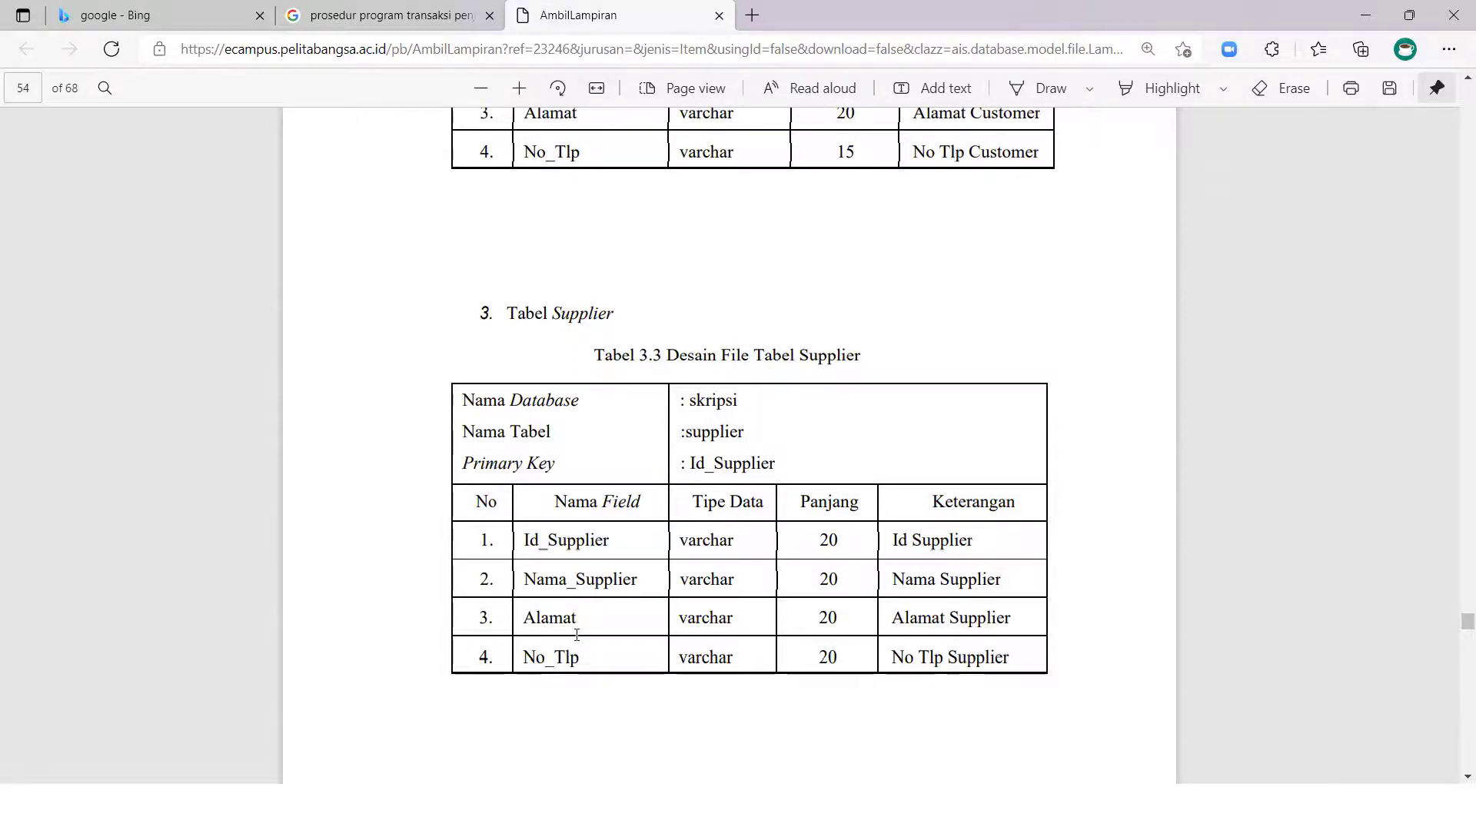
Examine the fields of Tabel Barang Masuk, selecting No_Masuk, No_Pemesanan and Id_Supplier in turn.
{"action": "scroll", "coordinate": [580, 661], "scroll_direction": "down", "scroll_amount": 5}
{"action": "scroll", "coordinate": [582, 667], "scroll_direction": "down", "scroll_amount": 6}
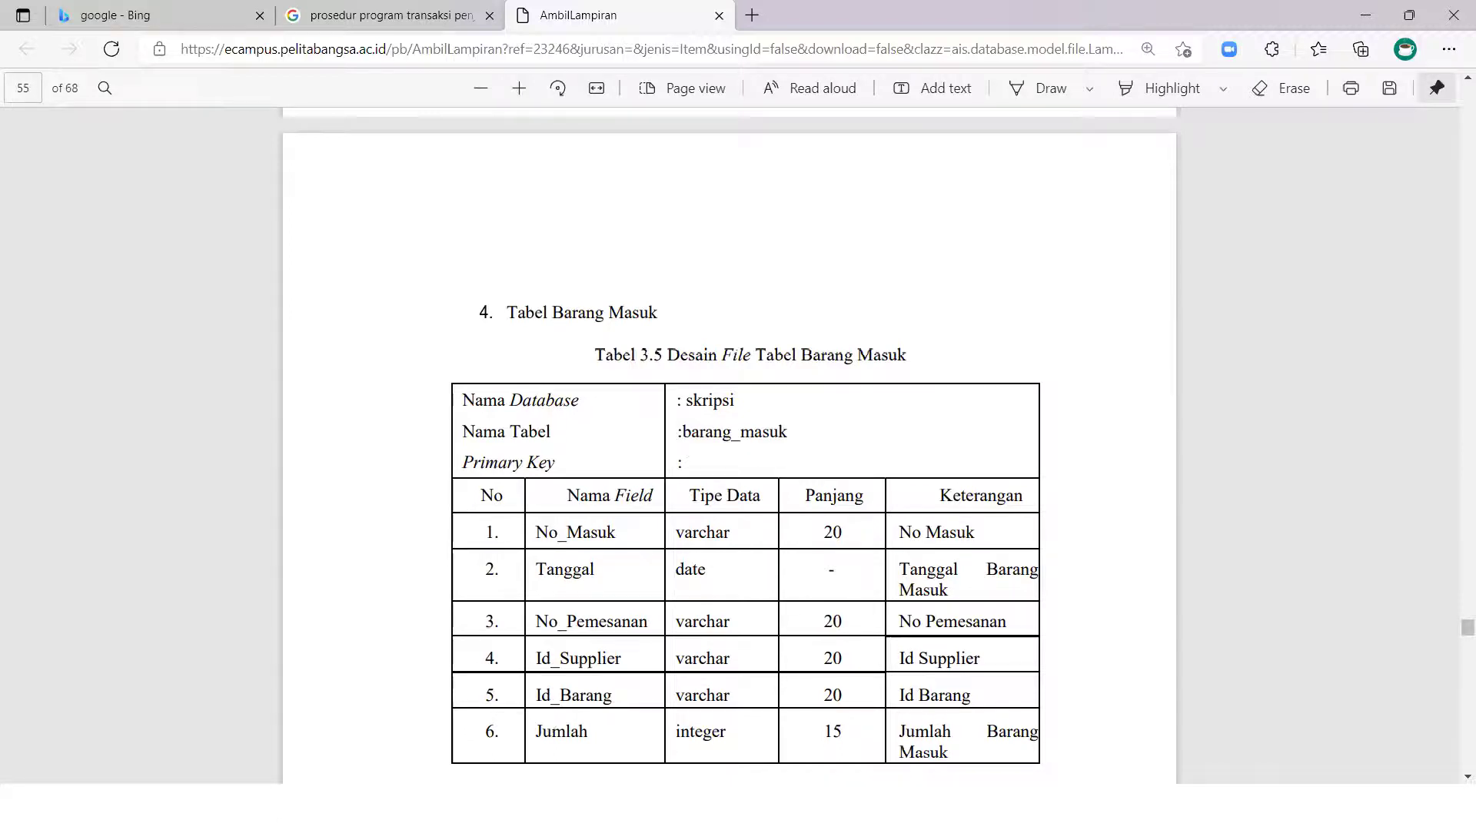
{"action": "double_click", "coordinate": [612, 532]}
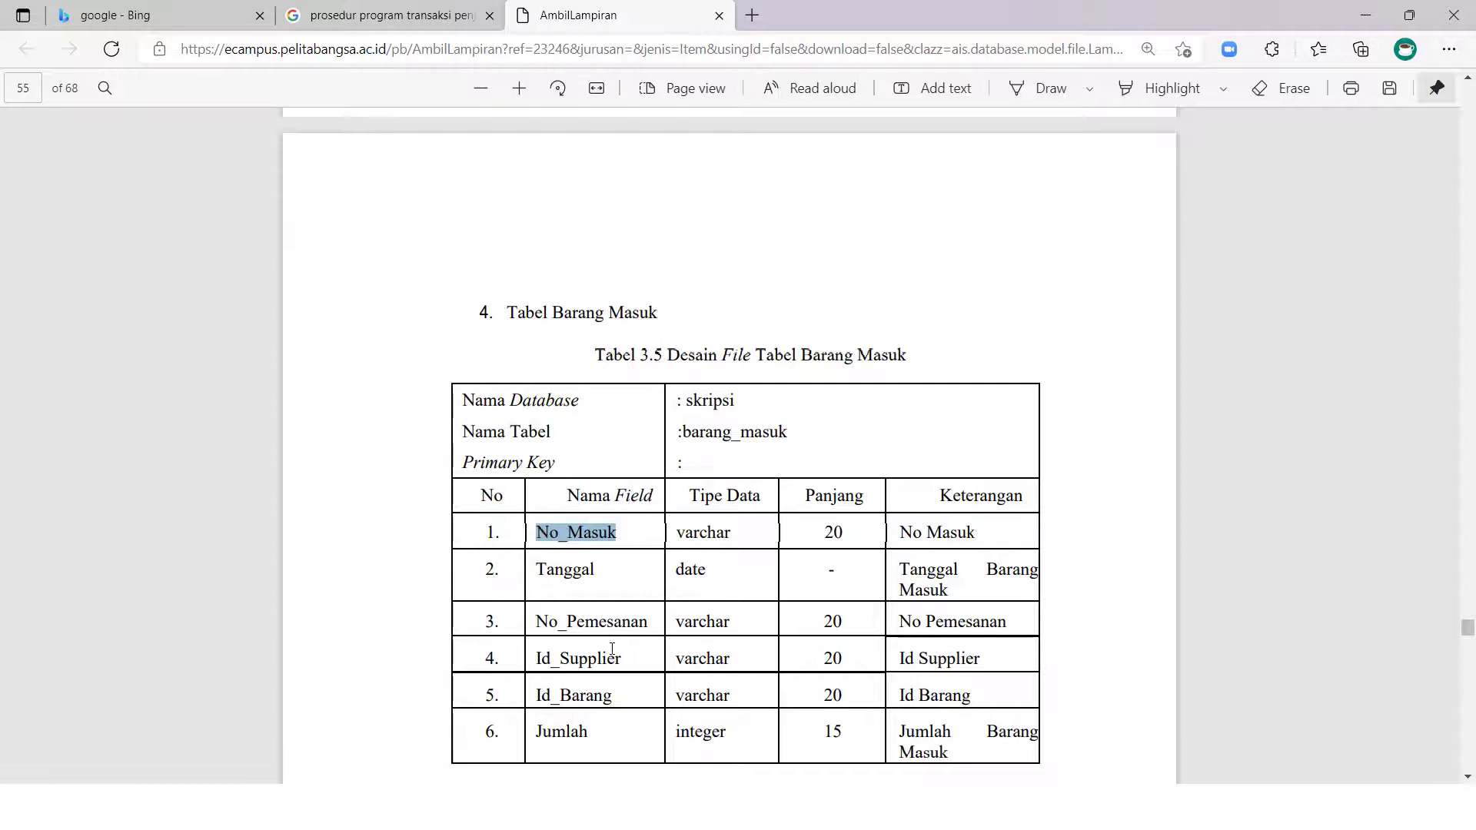
{"action": "left_click_drag", "start_coordinate": [649, 621], "coordinate": [511, 621]}
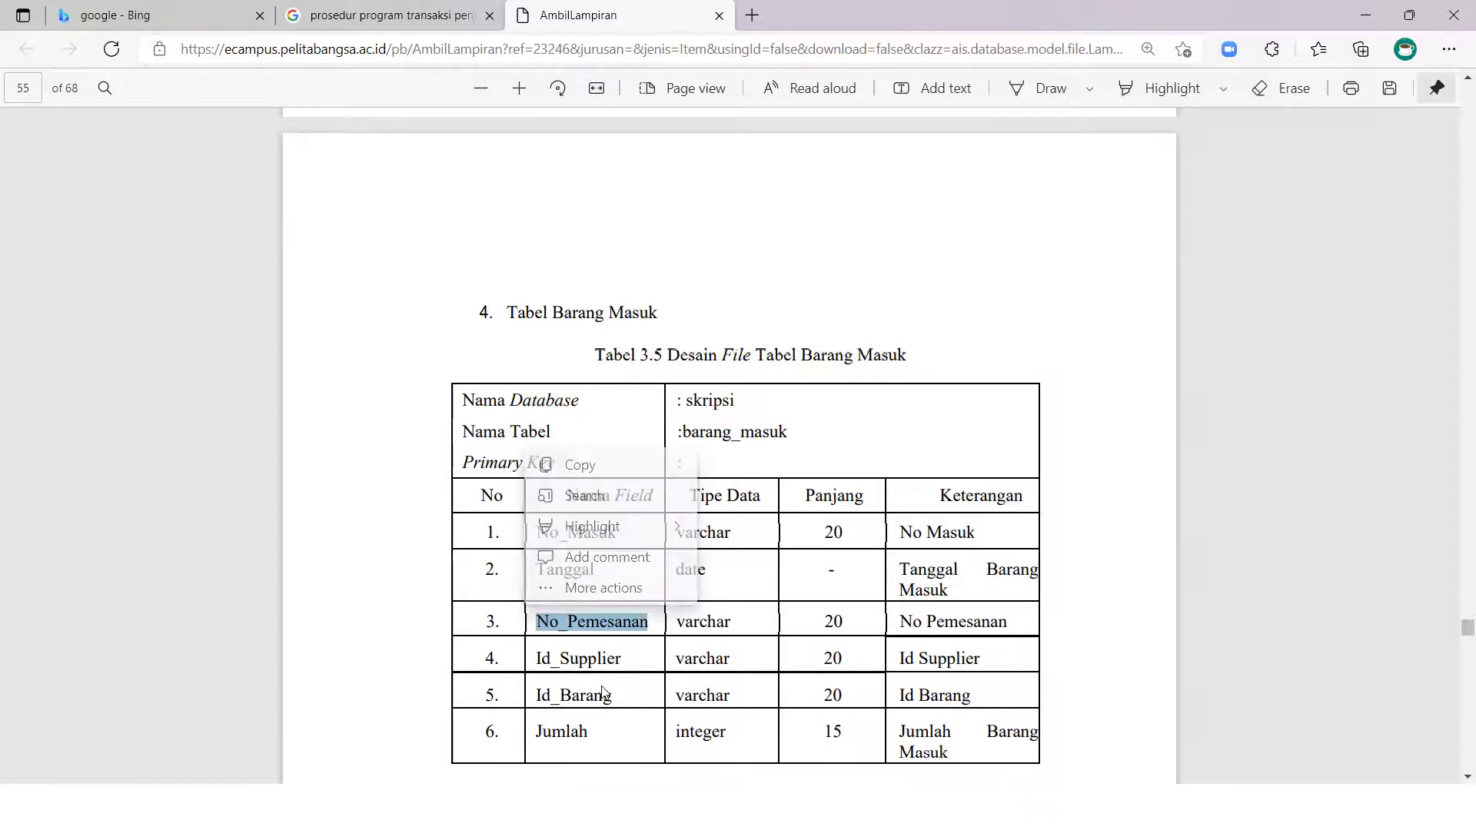
{"action": "left_click", "coordinate": [635, 670]}
{"action": "left_click_drag", "start_coordinate": [609, 666], "coordinate": [507, 668]}
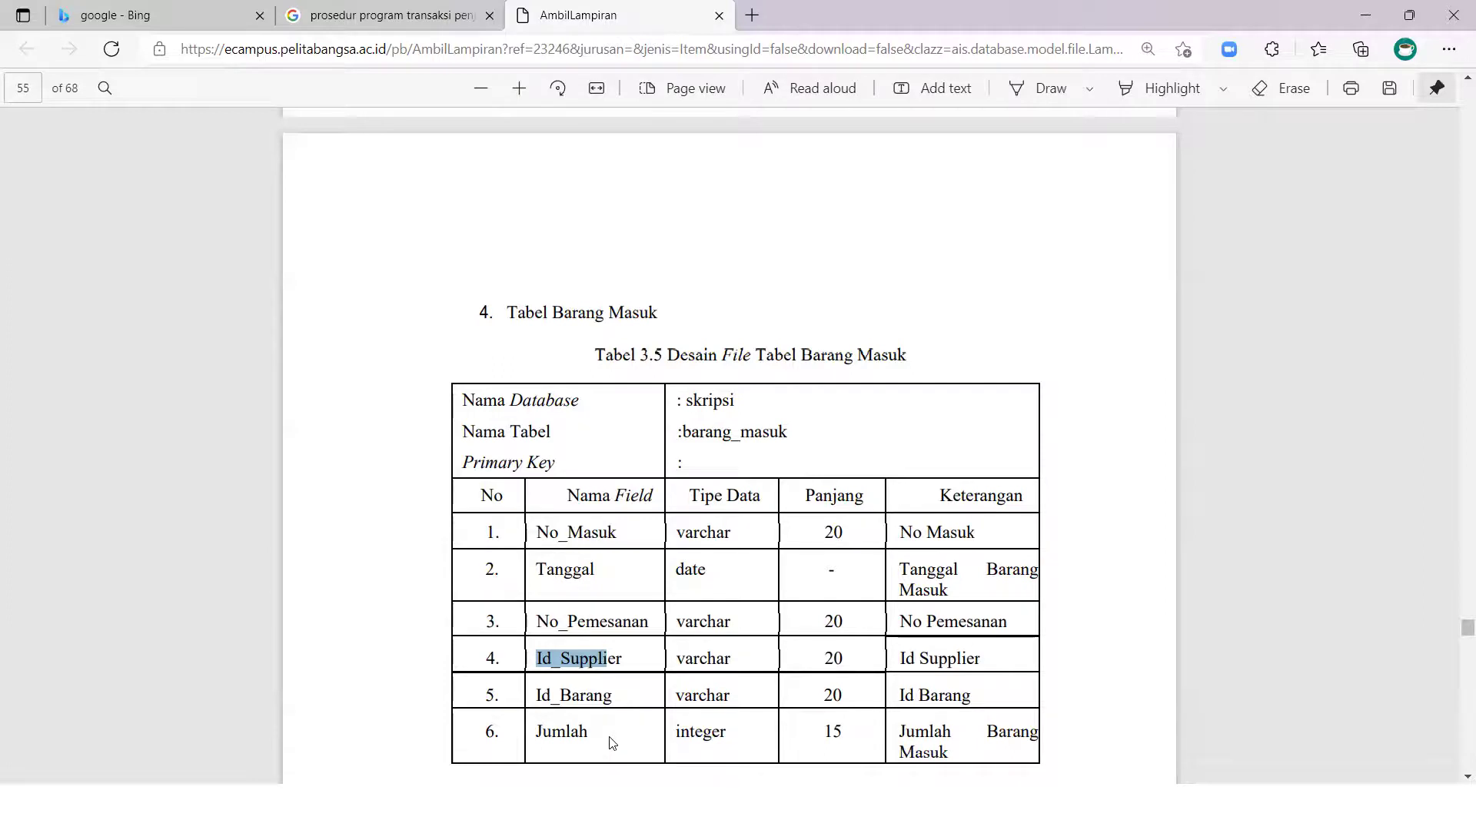
Examine the fields of Tabel Barang Keluar, selecting No_Keluar in its Nama Field column.
{"action": "scroll", "coordinate": [615, 734], "scroll_direction": "down", "scroll_amount": 7}
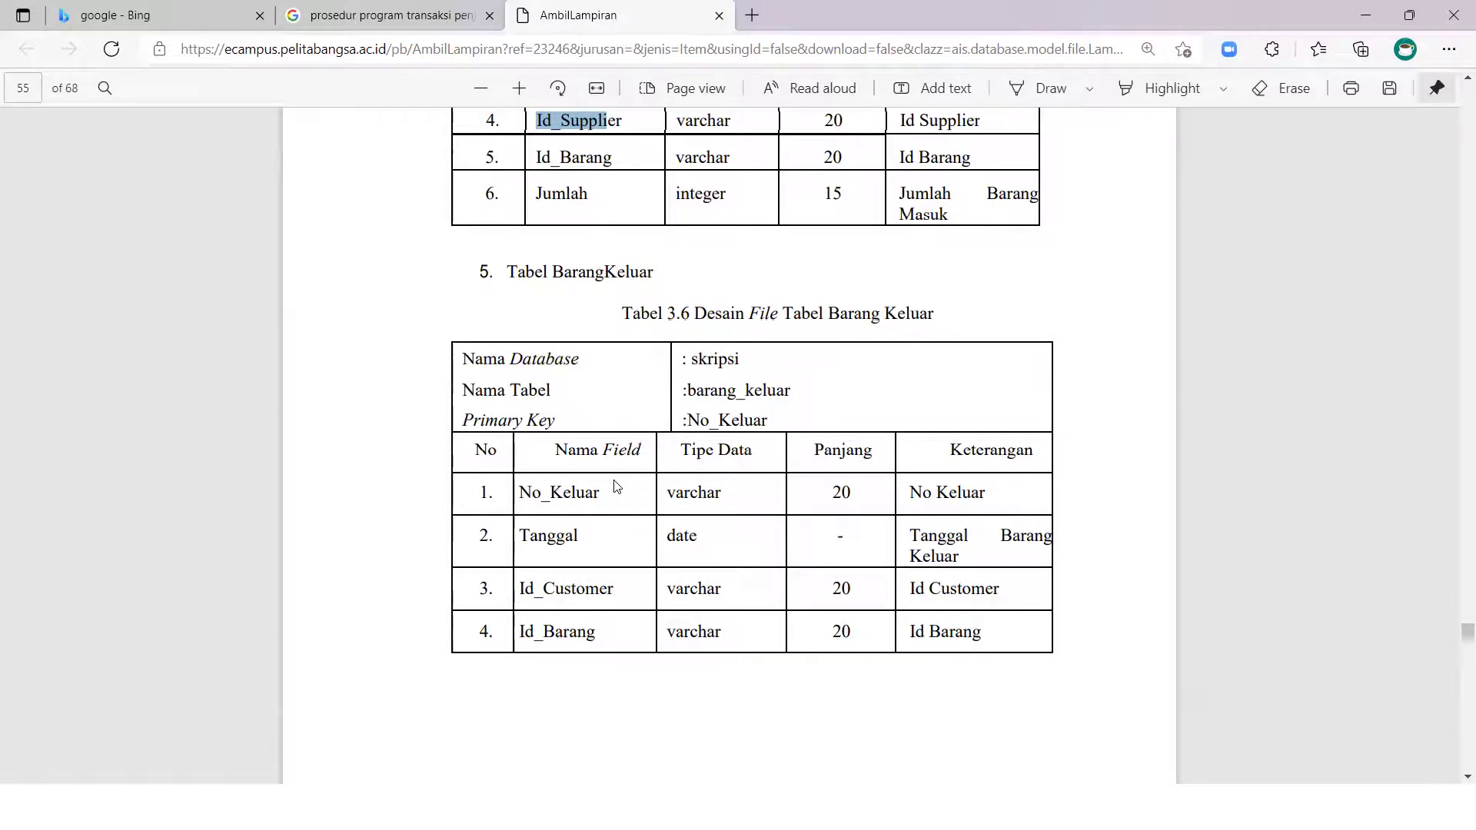
{"action": "left_click_drag", "start_coordinate": [605, 493], "coordinate": [516, 514]}
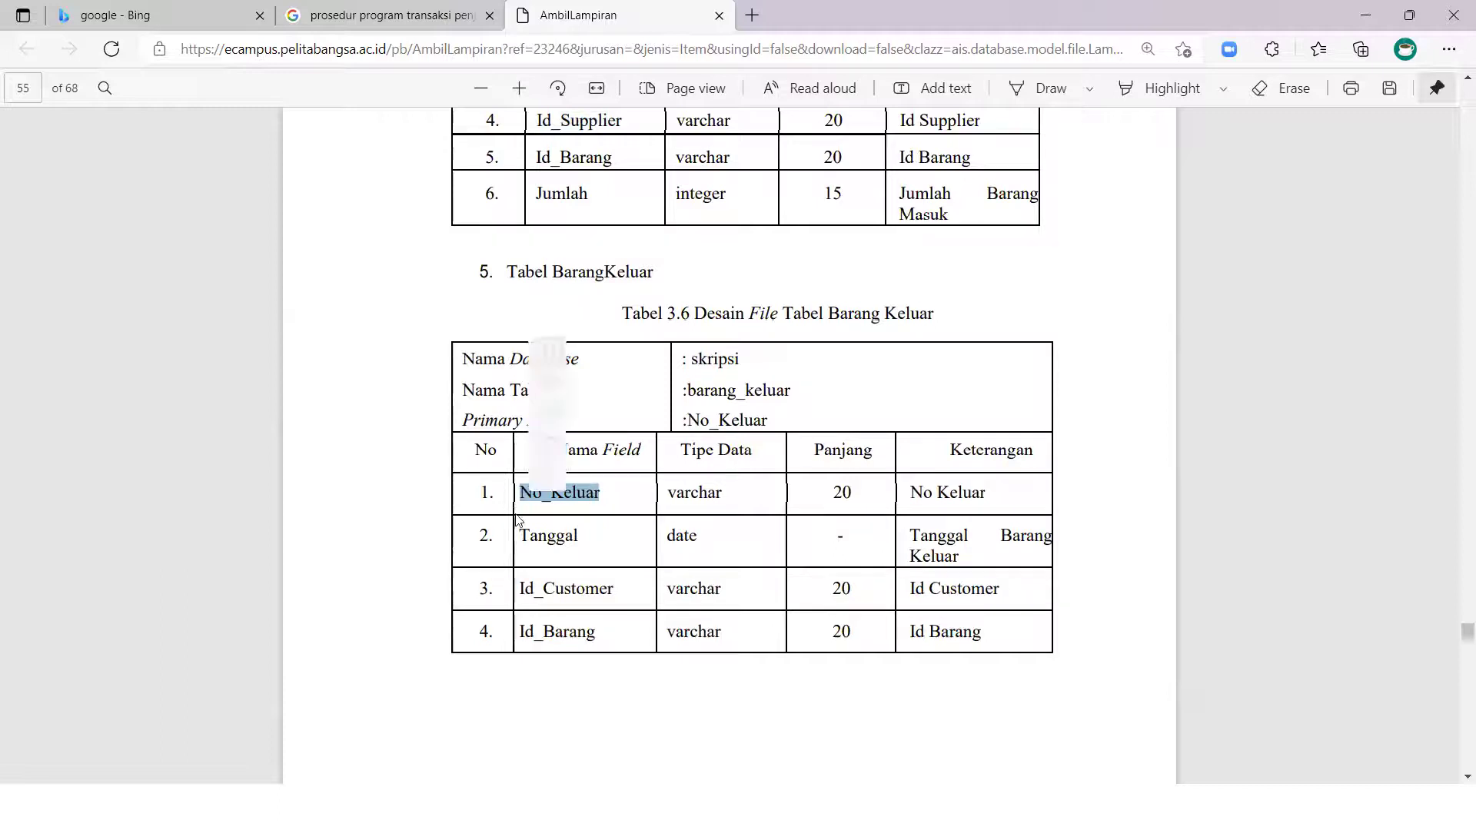
{"action": "left_click_drag", "start_coordinate": [566, 537], "coordinate": [582, 541]}
{"action": "left_click", "coordinate": [614, 591]}
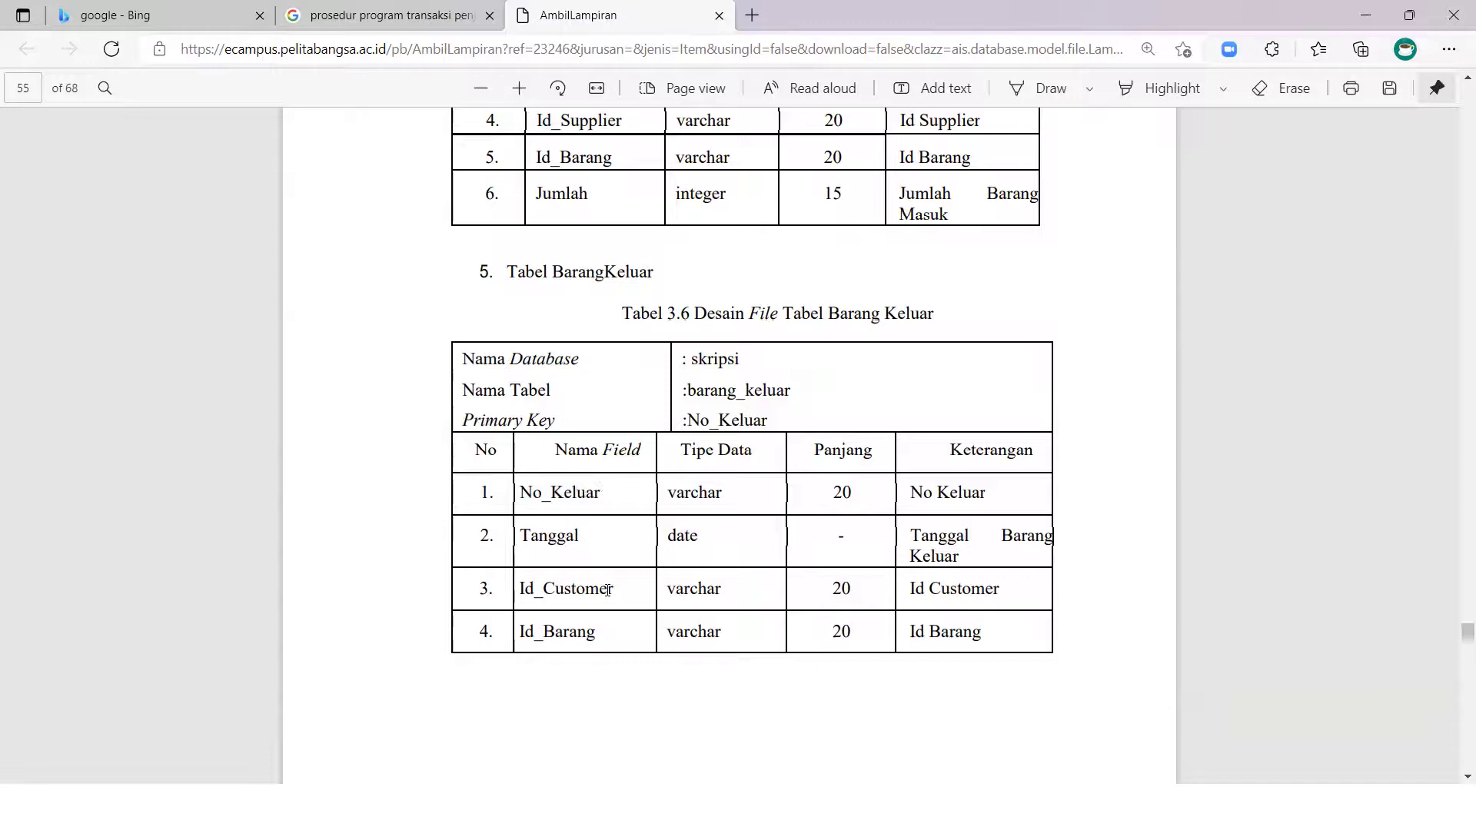
View the login form design under Perancangan Interface, and consult the application menu list in the slideshow before returning to the document.
{"action": "scroll", "coordinate": [607, 590], "scroll_direction": "down", "scroll_amount": 8}
{"action": "scroll", "coordinate": [603, 592], "scroll_direction": "down", "scroll_amount": 4}
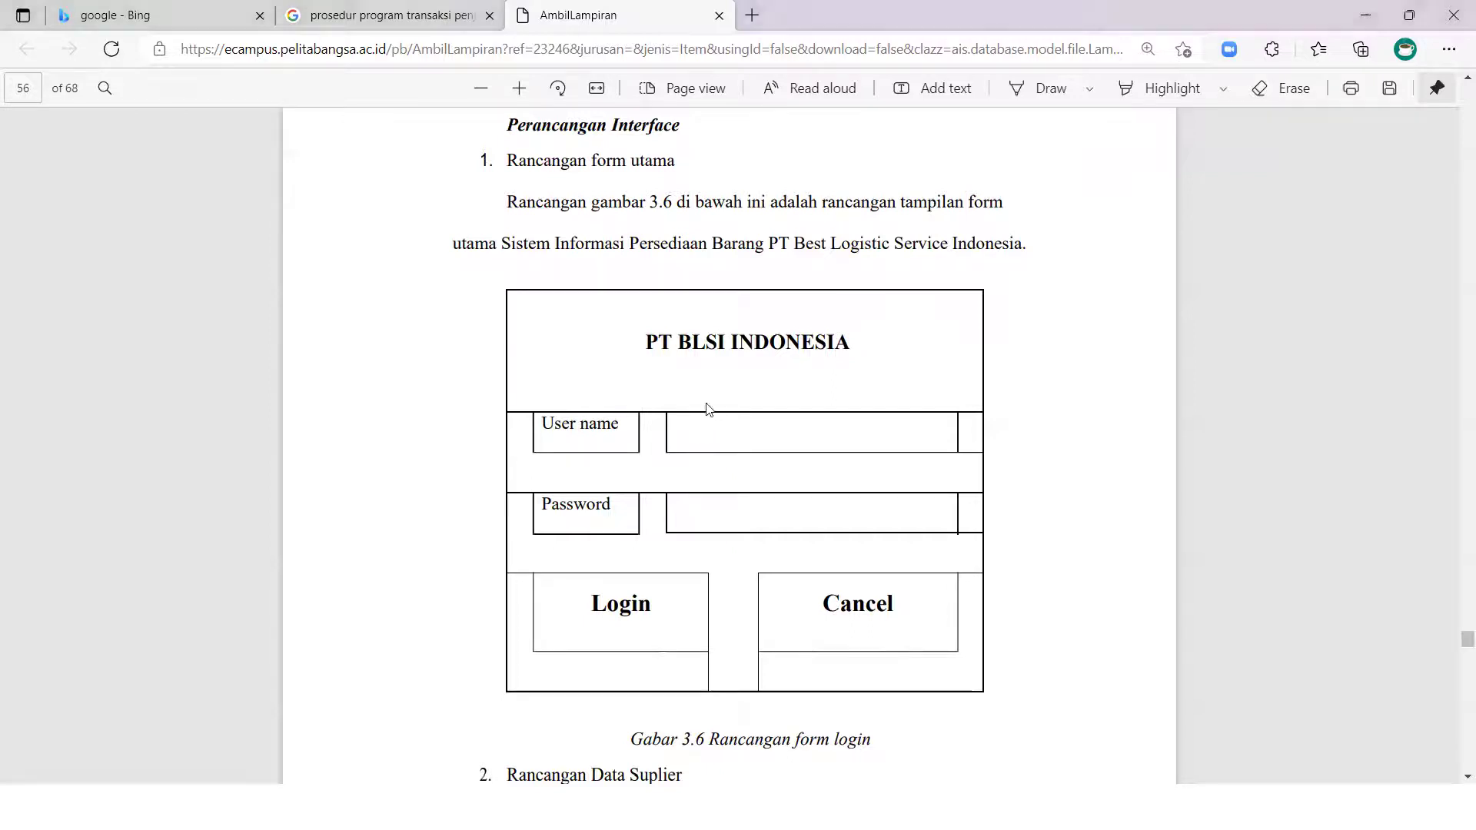
{"action": "key", "text": "alt+Tab"}
{"action": "left_click", "coordinate": [1258, 186]}
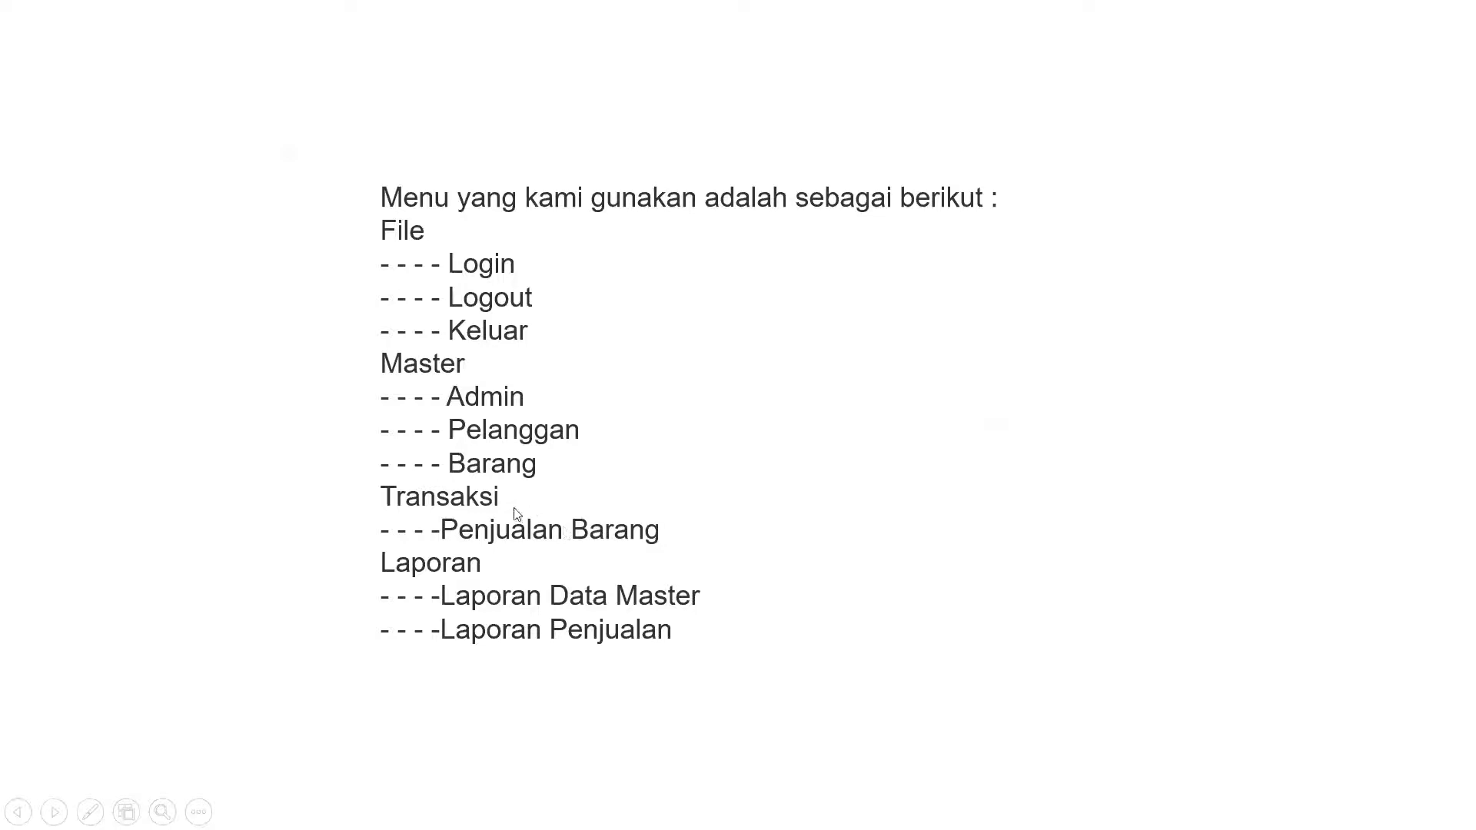
{"action": "left_click", "coordinate": [742, 623]}
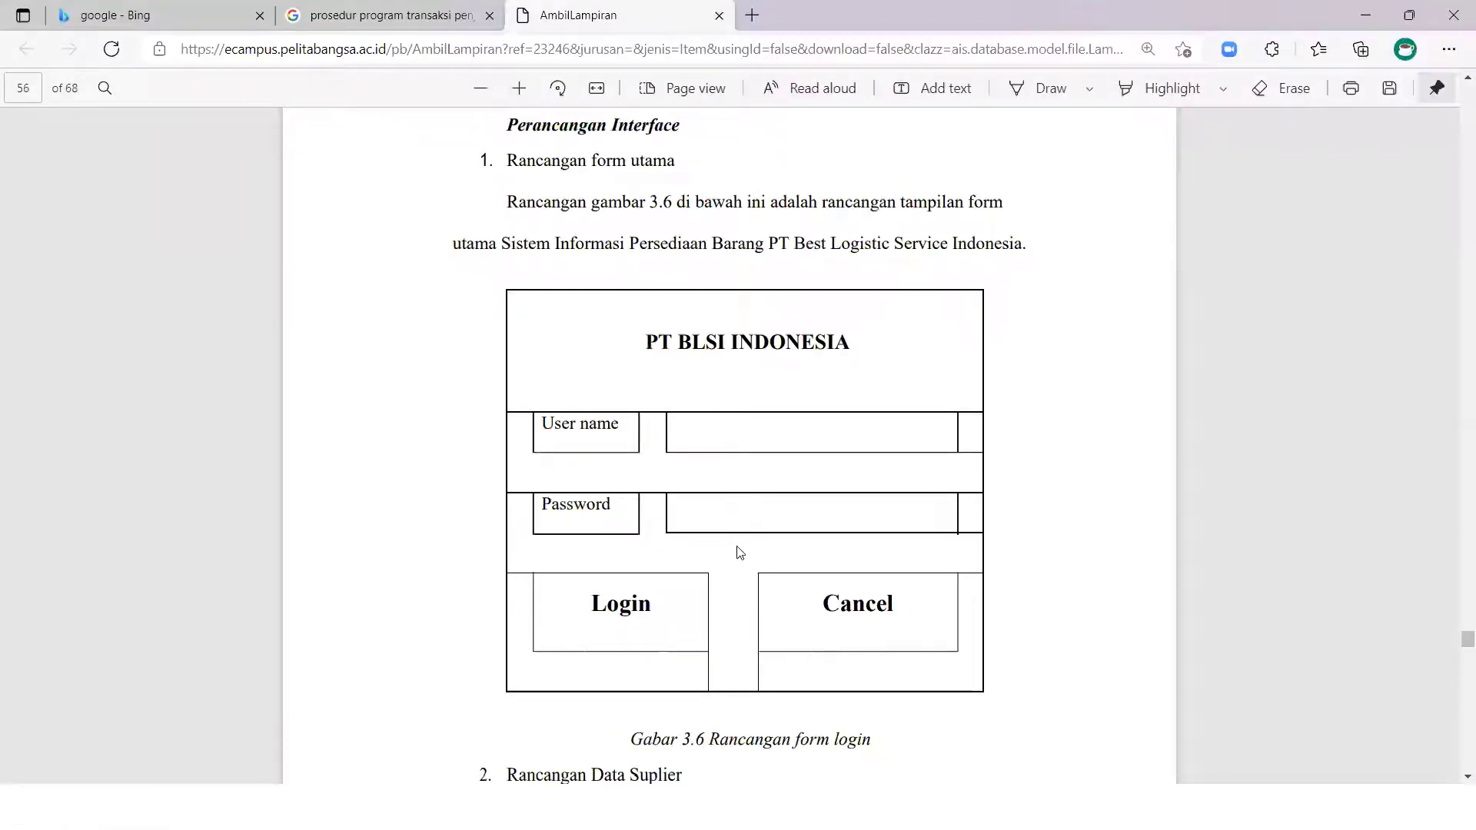
Circle in blue the input boxes for Id_Suplier, Nama Suplier, No Telephone and Alamat in the SUPPLIER form design.
{"action": "scroll", "coordinate": [741, 553], "scroll_direction": "down", "scroll_amount": 8}
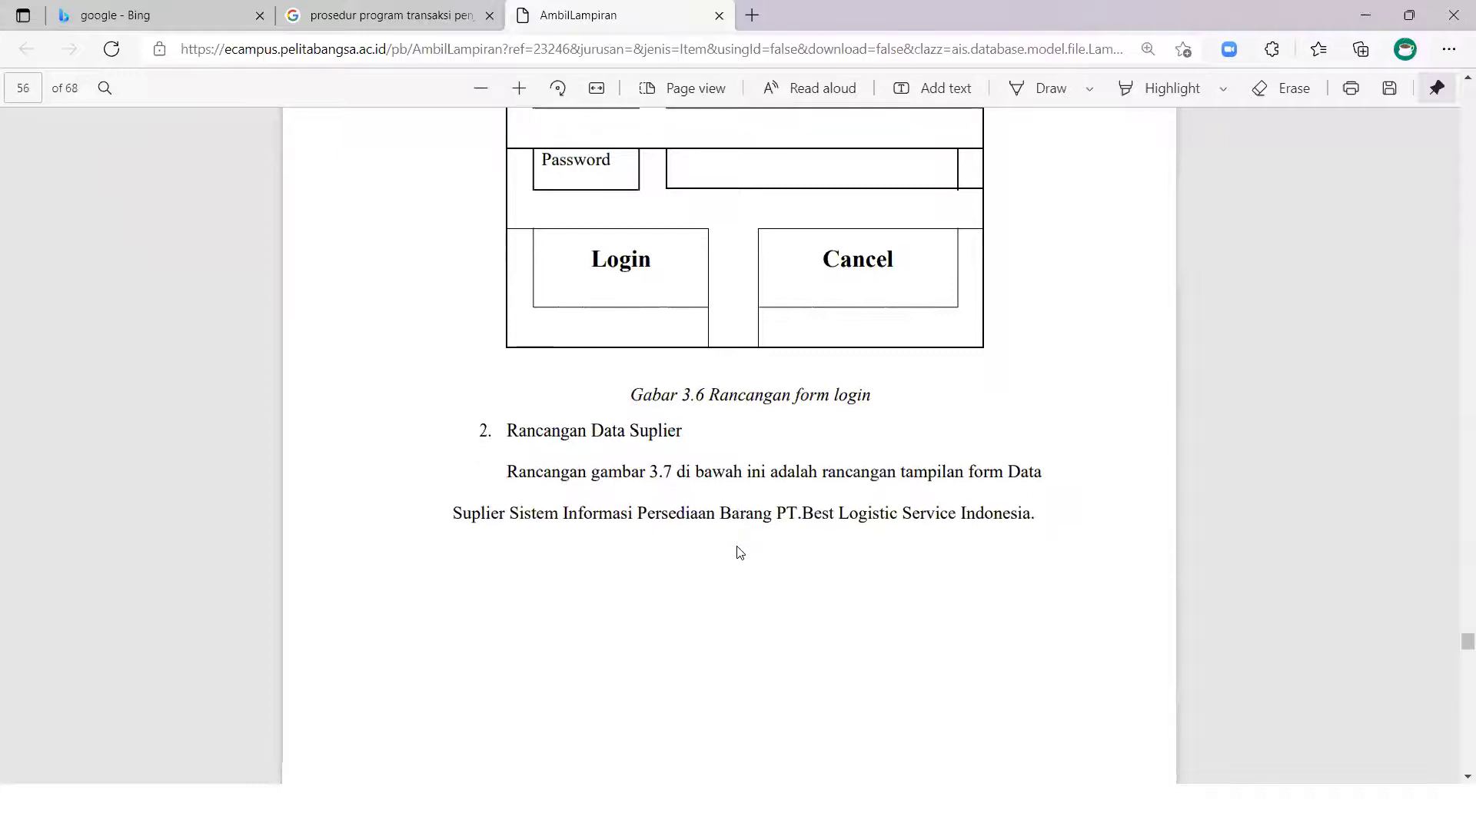
{"action": "scroll", "coordinate": [740, 553], "scroll_direction": "down", "scroll_amount": 4}
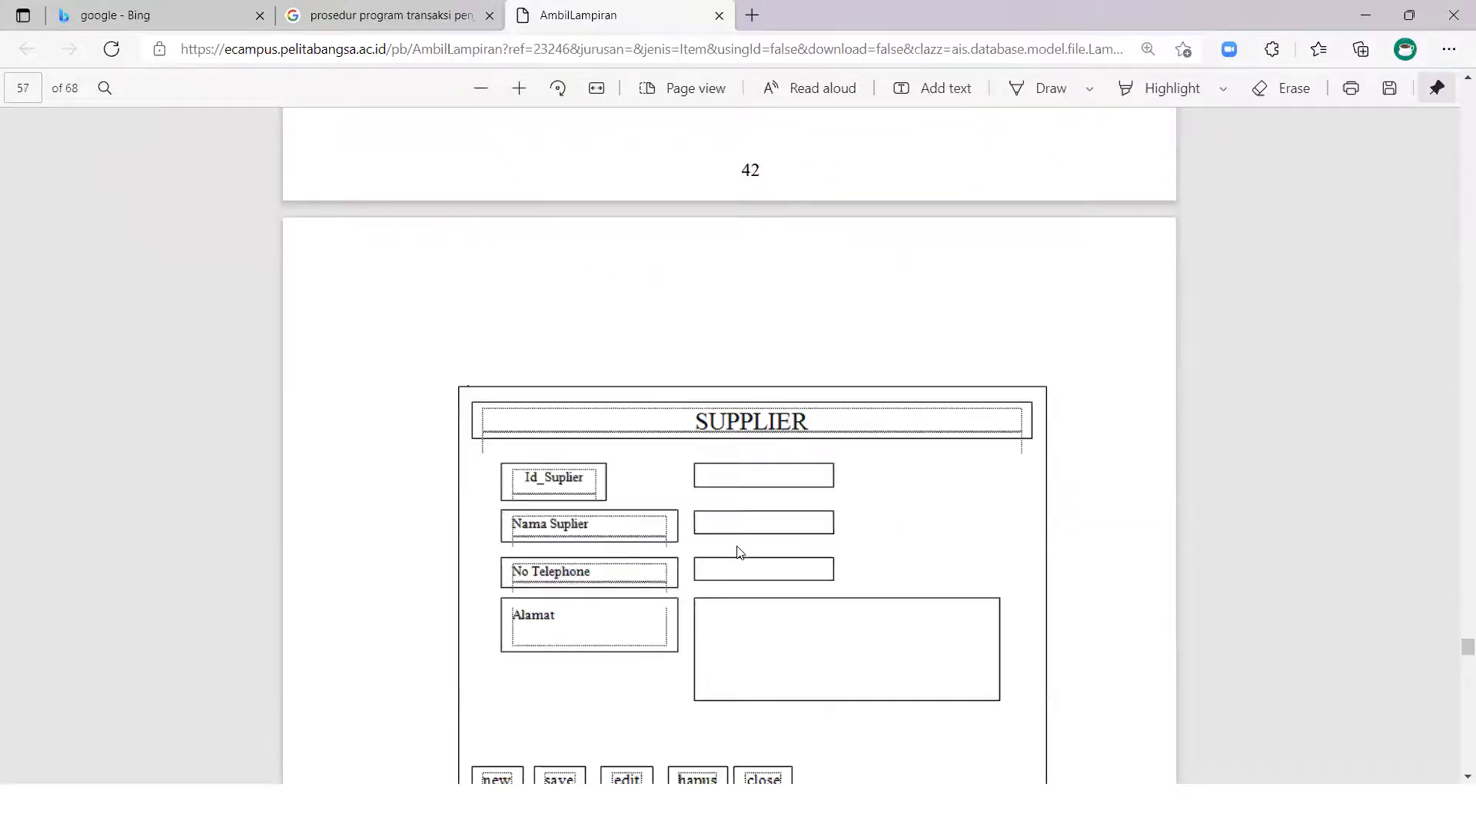
{"action": "scroll", "coordinate": [742, 547], "scroll_direction": "up", "scroll_amount": 12}
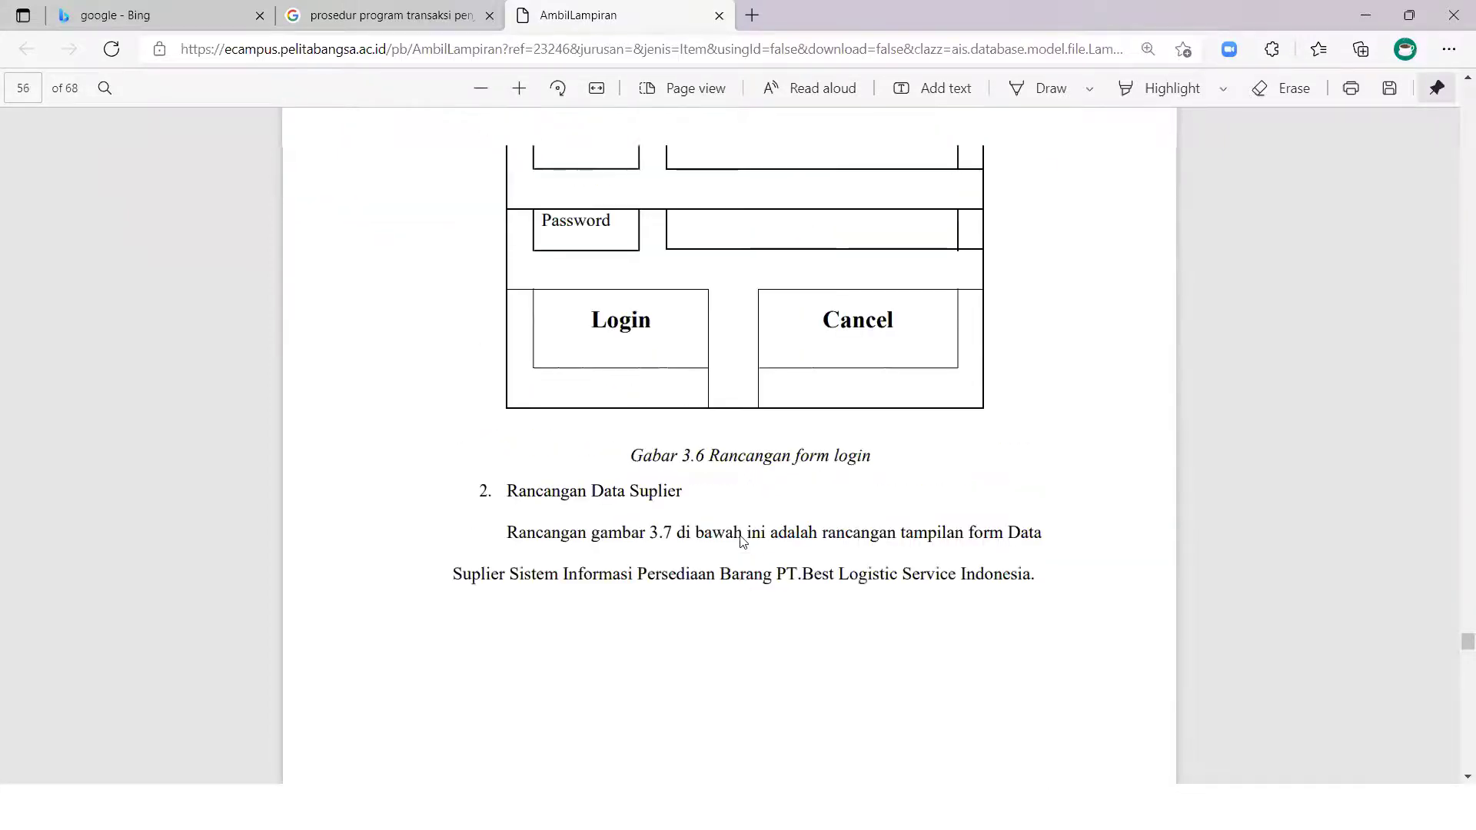
{"action": "scroll", "coordinate": [743, 544], "scroll_direction": "down", "scroll_amount": 12}
{"action": "scroll", "coordinate": [742, 544], "scroll_direction": "up", "scroll_amount": 6}
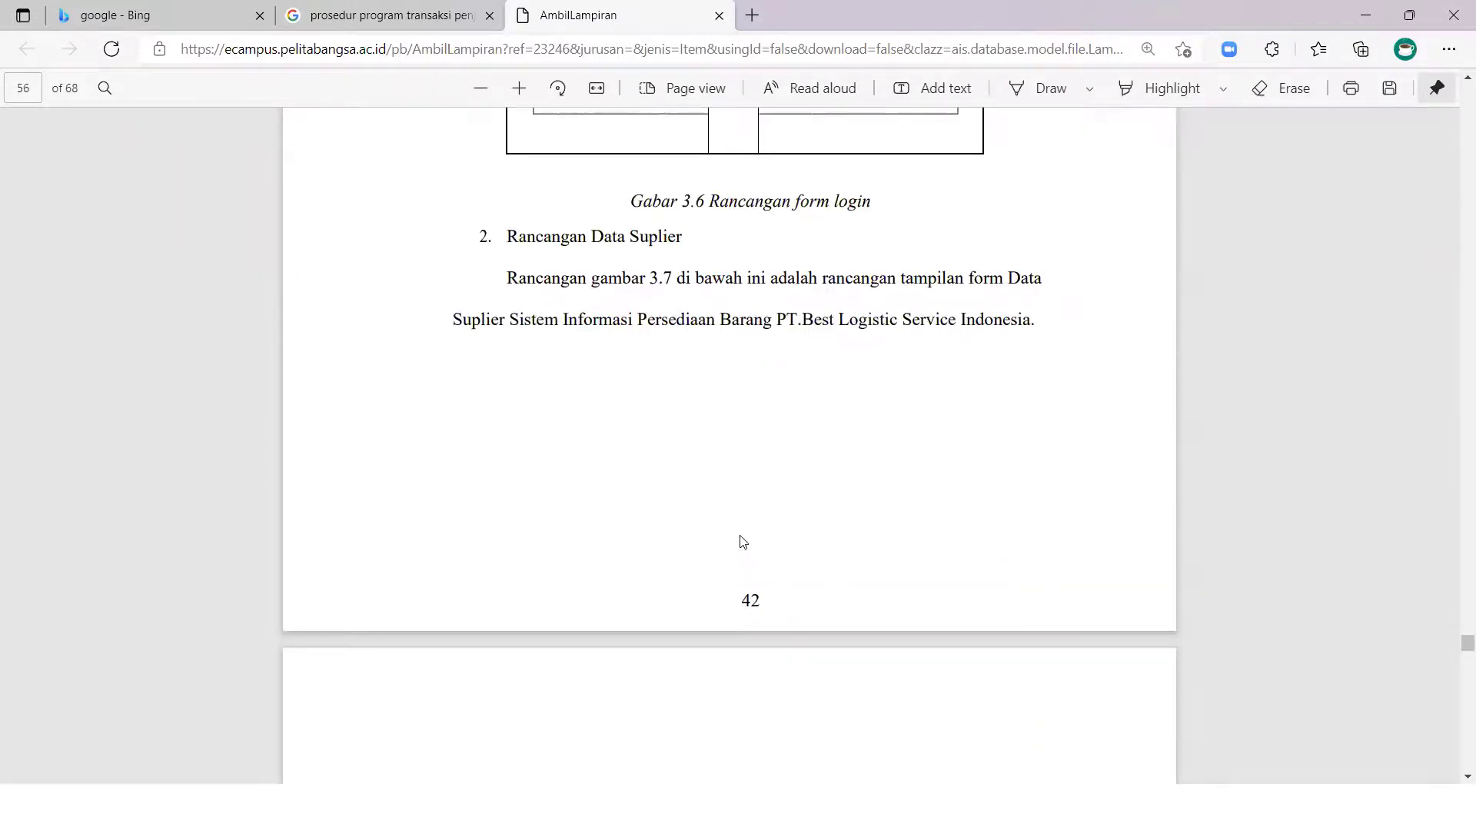
{"action": "scroll", "coordinate": [742, 543], "scroll_direction": "down", "scroll_amount": 8}
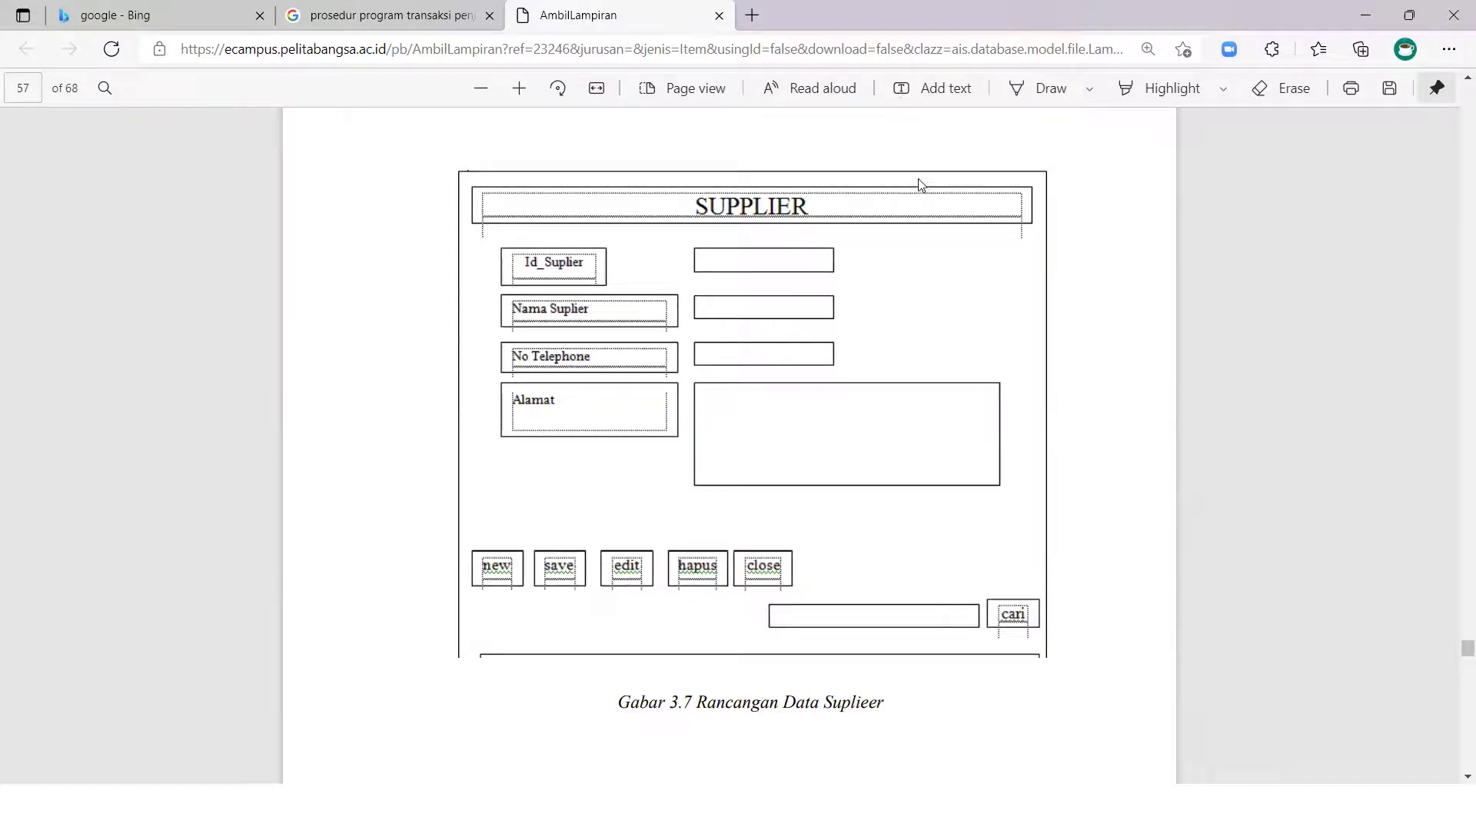
{"action": "mouse_move", "coordinate": [694, 233]}
{"action": "left_mouse_down"}
{"action": "mouse_move", "coordinate": [868, 255]}
{"action": "mouse_move", "coordinate": [699, 227]}
{"action": "left_mouse_up"}
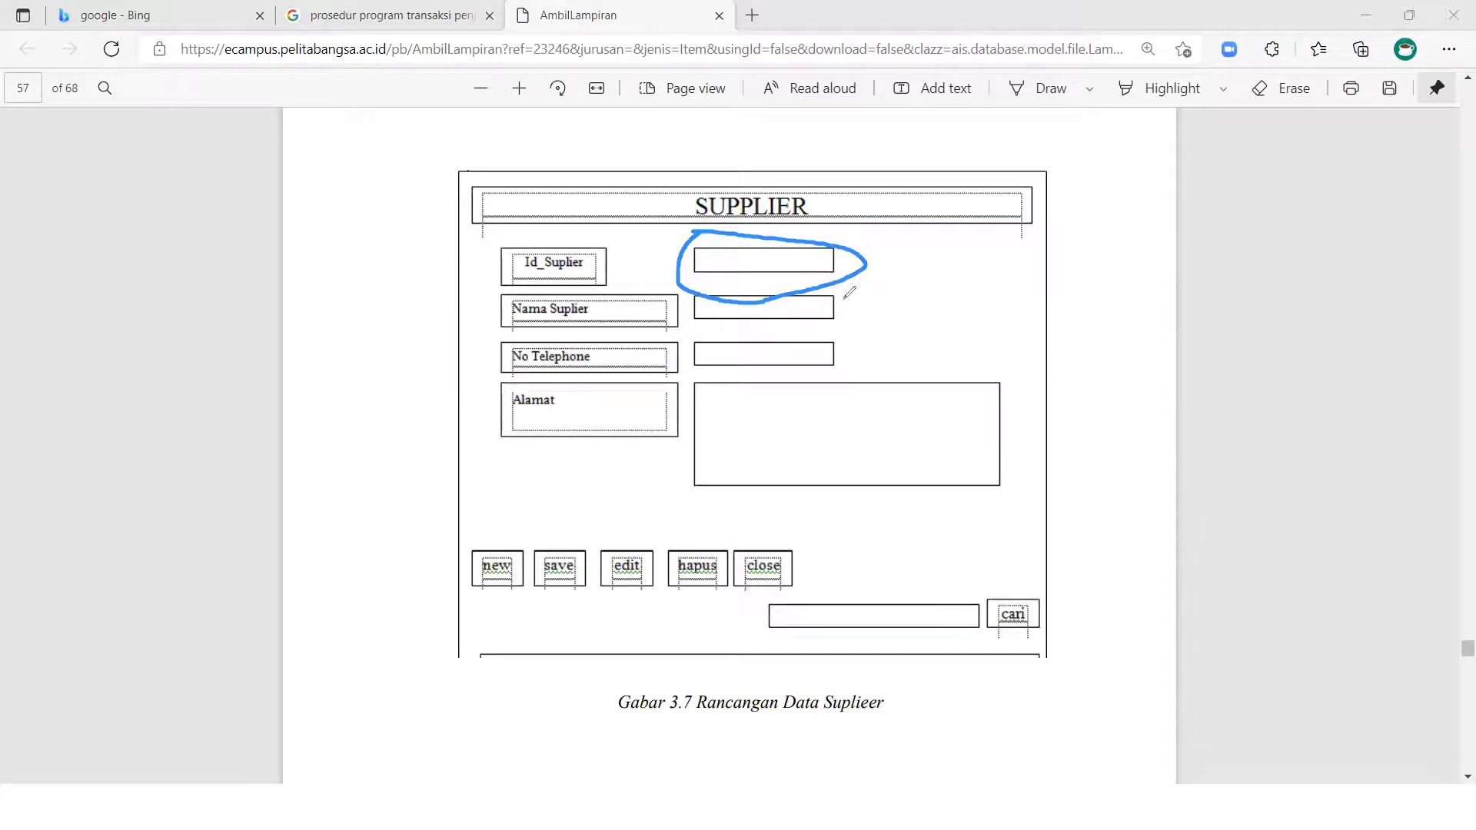
{"action": "mouse_move", "coordinate": [842, 296]}
{"action": "left_mouse_down"}
{"action": "mouse_move", "coordinate": [685, 282]}
{"action": "mouse_move", "coordinate": [752, 323]}
{"action": "mouse_move", "coordinate": [869, 304]}
{"action": "left_mouse_up"}
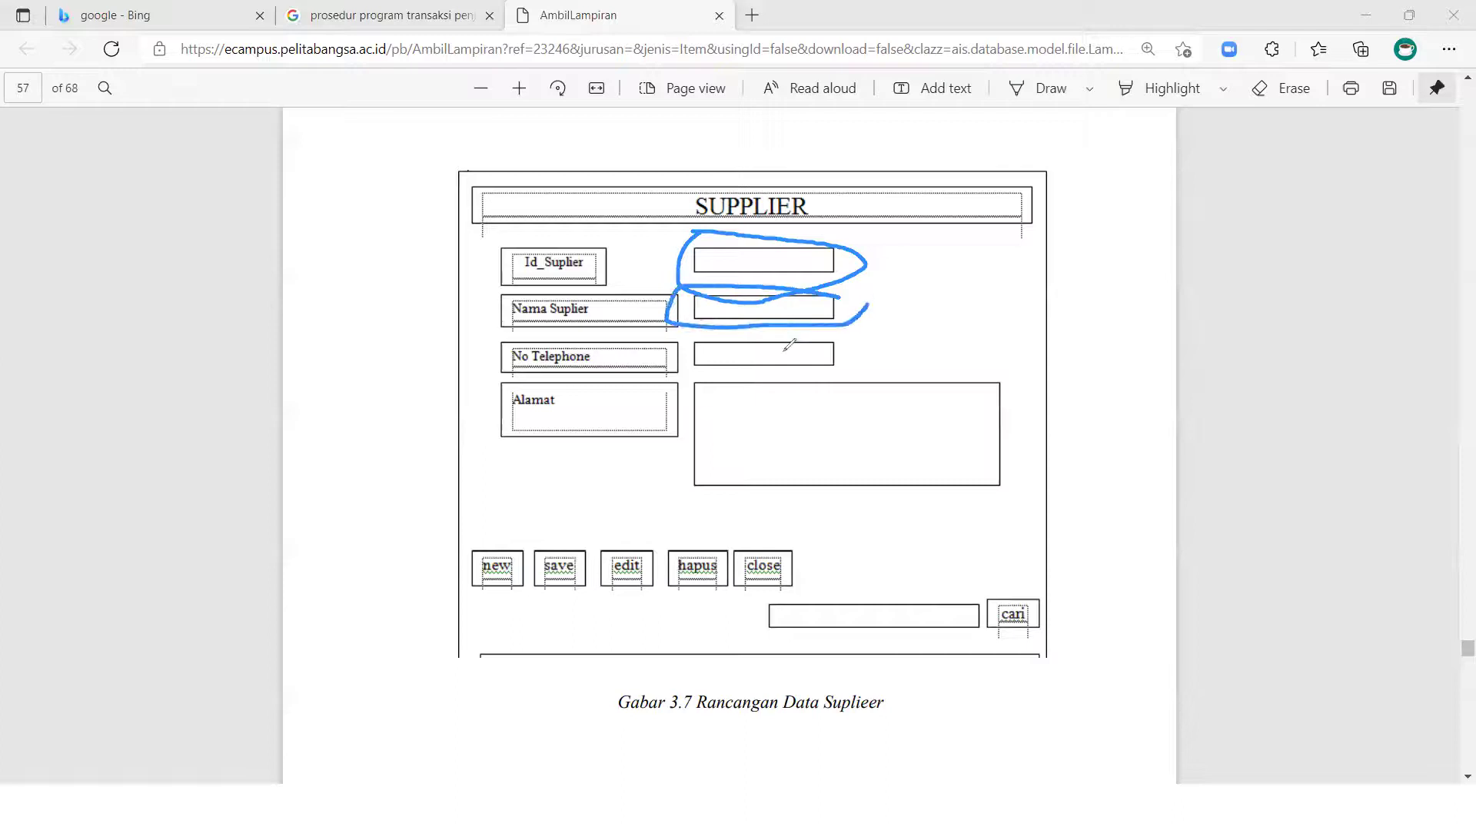
{"action": "mouse_move", "coordinate": [765, 326]}
{"action": "left_mouse_down"}
{"action": "mouse_move", "coordinate": [669, 340]}
{"action": "mouse_move", "coordinate": [857, 338]}
{"action": "mouse_move", "coordinate": [744, 314]}
{"action": "left_mouse_up"}
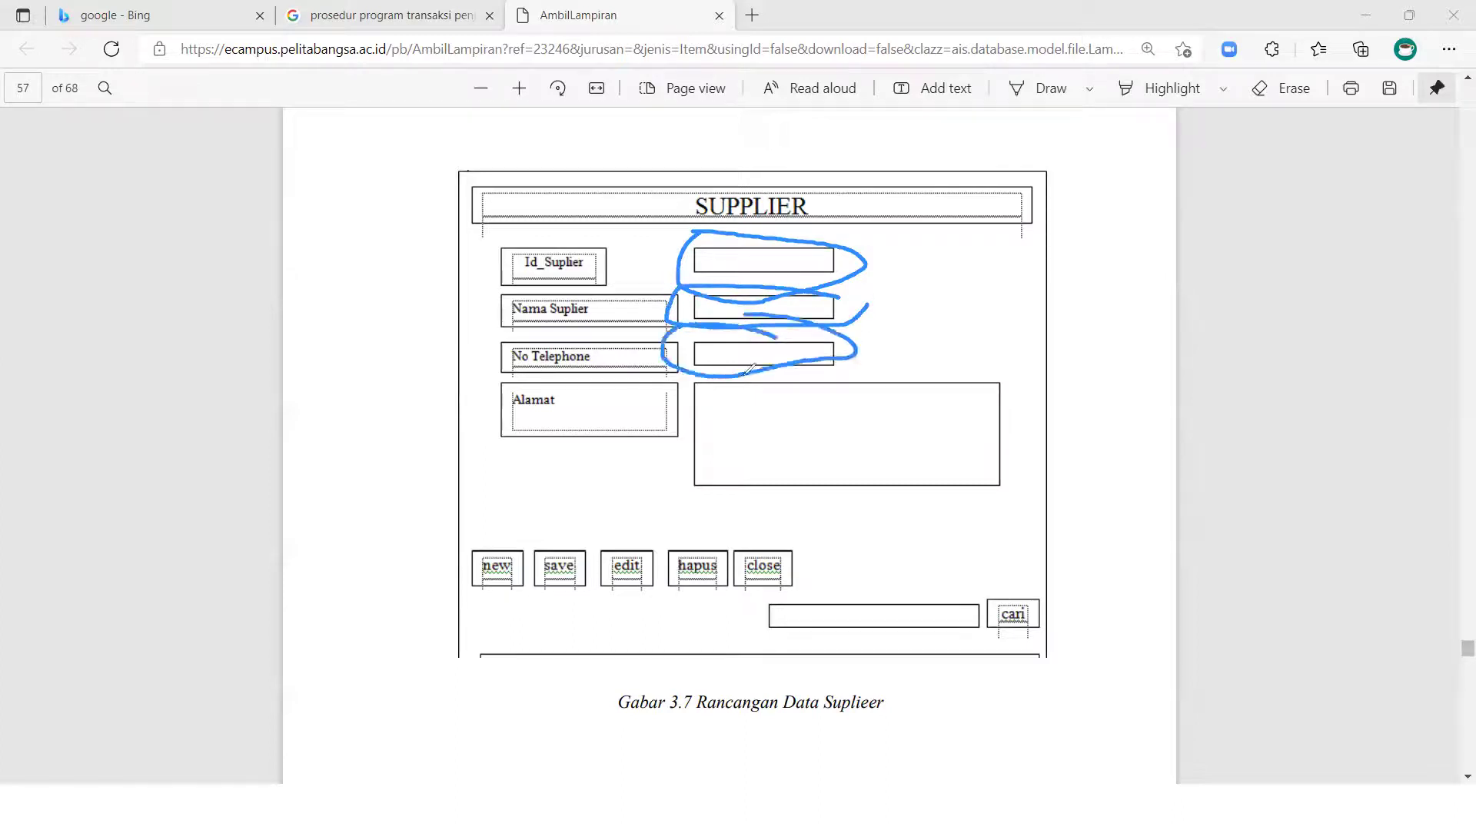
{"action": "mouse_move", "coordinate": [703, 389]}
{"action": "left_mouse_down"}
{"action": "mouse_move", "coordinate": [700, 408]}
{"action": "mouse_move", "coordinate": [882, 412]}
{"action": "mouse_move", "coordinate": [711, 383]}
{"action": "left_mouse_up"}
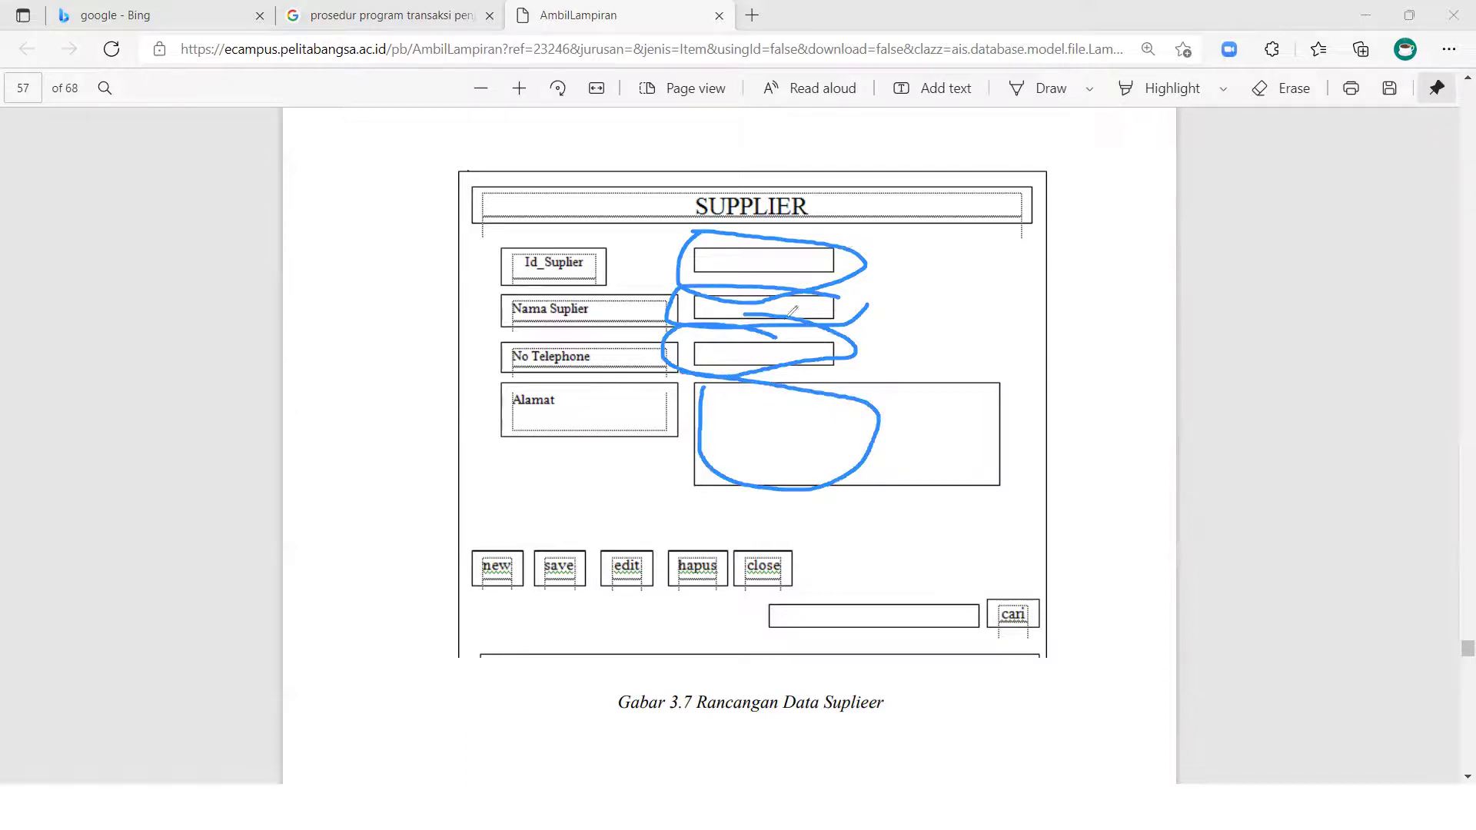
Circle the new, save, edit, hapus and close buttons in the SUPPLIER form design in blue, then clear all annotations.
{"action": "mouse_move", "coordinate": [492, 527]}
{"action": "left_mouse_down"}
{"action": "mouse_move", "coordinate": [477, 537]}
{"action": "mouse_move", "coordinate": [517, 520]}
{"action": "mouse_move", "coordinate": [475, 532]}
{"action": "mouse_move", "coordinate": [569, 589]}
{"action": "left_mouse_up"}
{"action": "left_click_drag", "start_coordinate": [579, 522], "coordinate": [569, 591]}
{"action": "mouse_move", "coordinate": [606, 543]}
{"action": "left_mouse_down"}
{"action": "mouse_move", "coordinate": [635, 594]}
{"action": "mouse_move", "coordinate": [650, 538]}
{"action": "mouse_move", "coordinate": [717, 563]}
{"action": "mouse_move", "coordinate": [759, 514]}
{"action": "left_mouse_up"}
{"action": "left_click", "coordinate": [692, 537]}
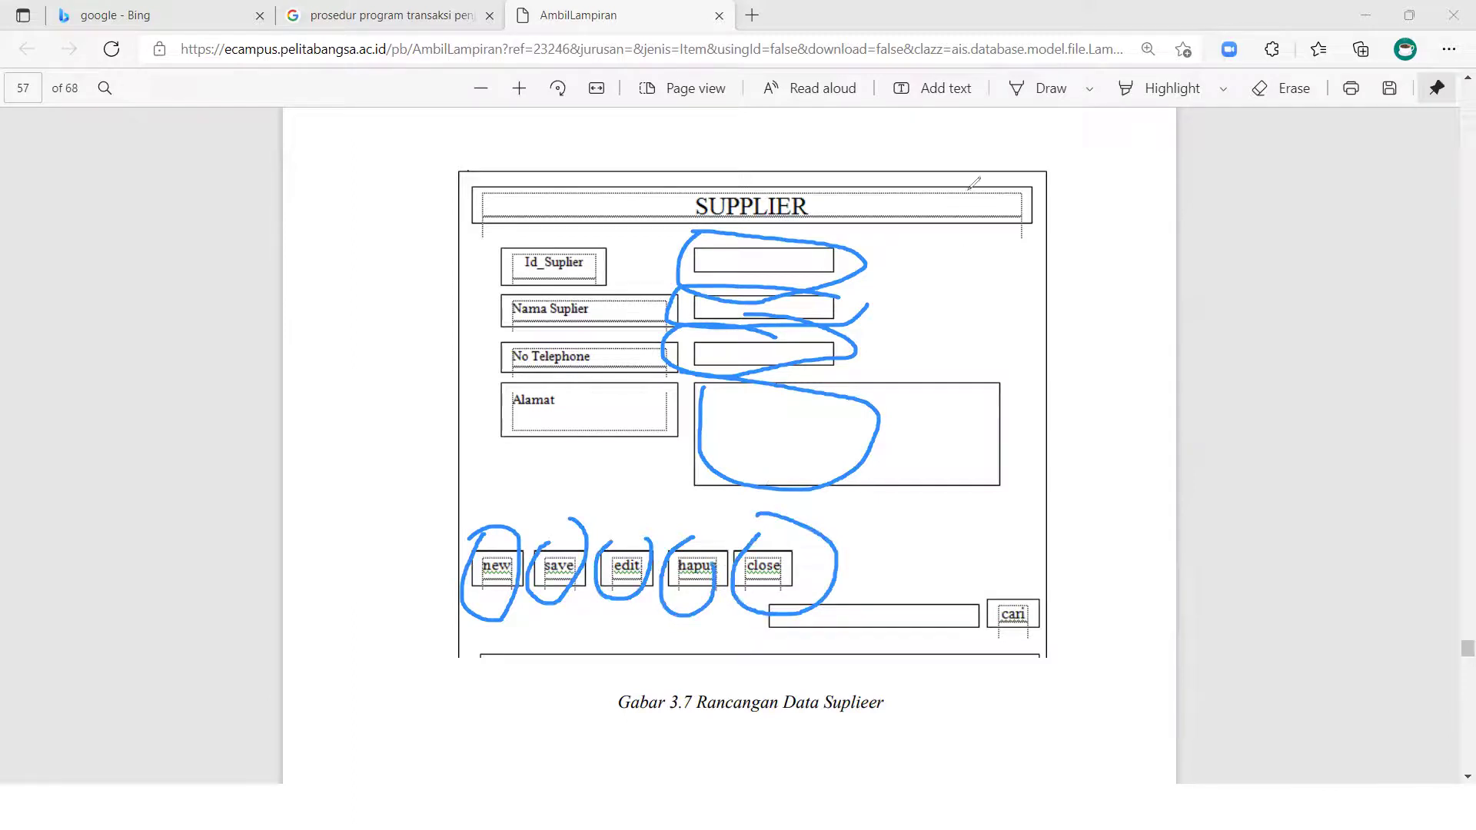
{"action": "key", "text": "Escape"}
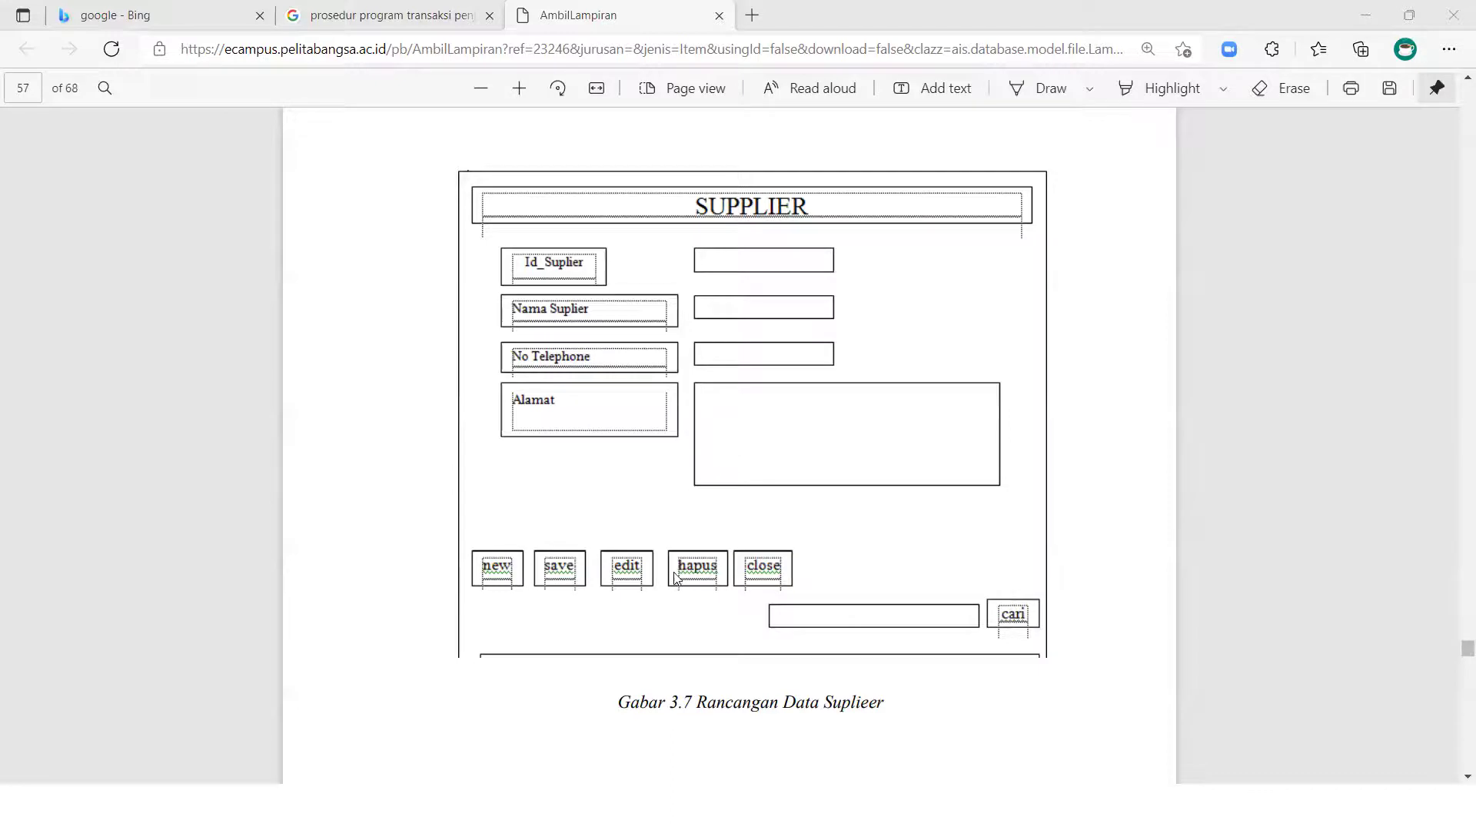
Examine the Rancangan Daftar User form design and the Rancangan HIPO chart that follows it.
{"action": "scroll", "coordinate": [820, 533], "scroll_direction": "down", "scroll_amount": 15}
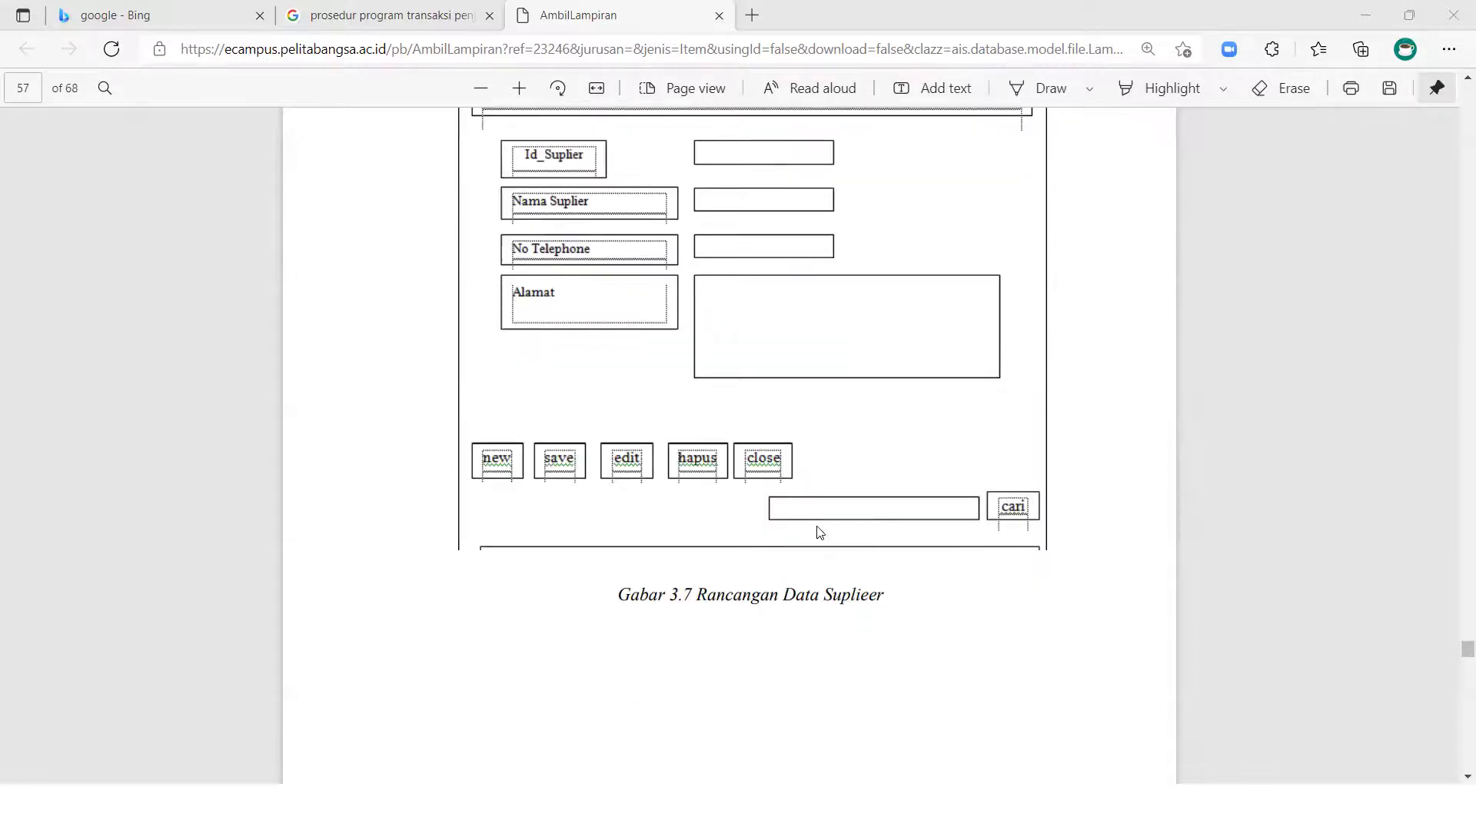
{"action": "scroll", "coordinate": [852, 550], "scroll_direction": "down", "scroll_amount": 2}
{"action": "scroll", "coordinate": [850, 550], "scroll_direction": "up", "scroll_amount": 7}
{"action": "scroll", "coordinate": [850, 564], "scroll_direction": "down", "scroll_amount": 15}
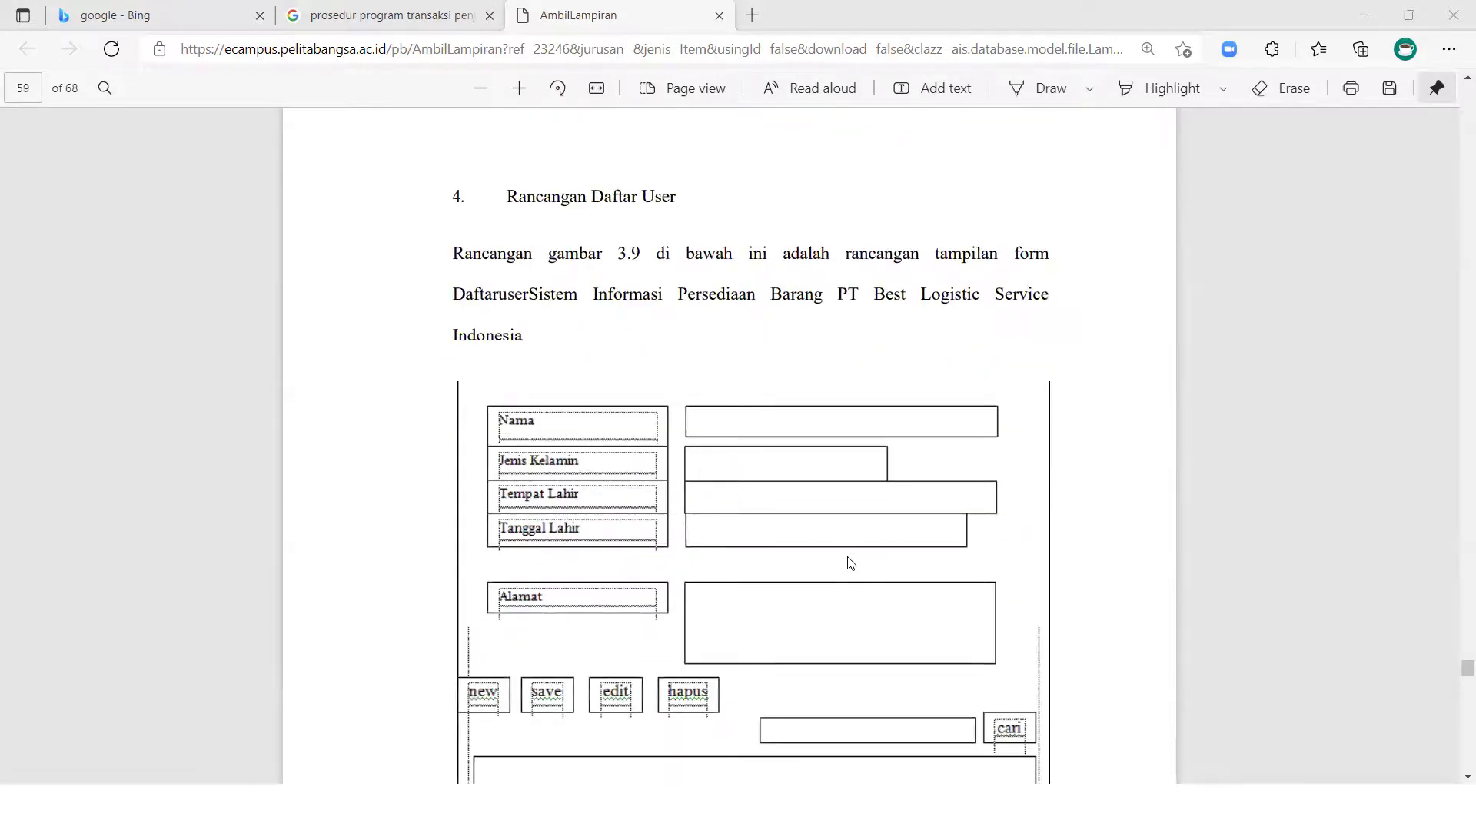
{"action": "scroll", "coordinate": [851, 563], "scroll_direction": "down", "scroll_amount": 5}
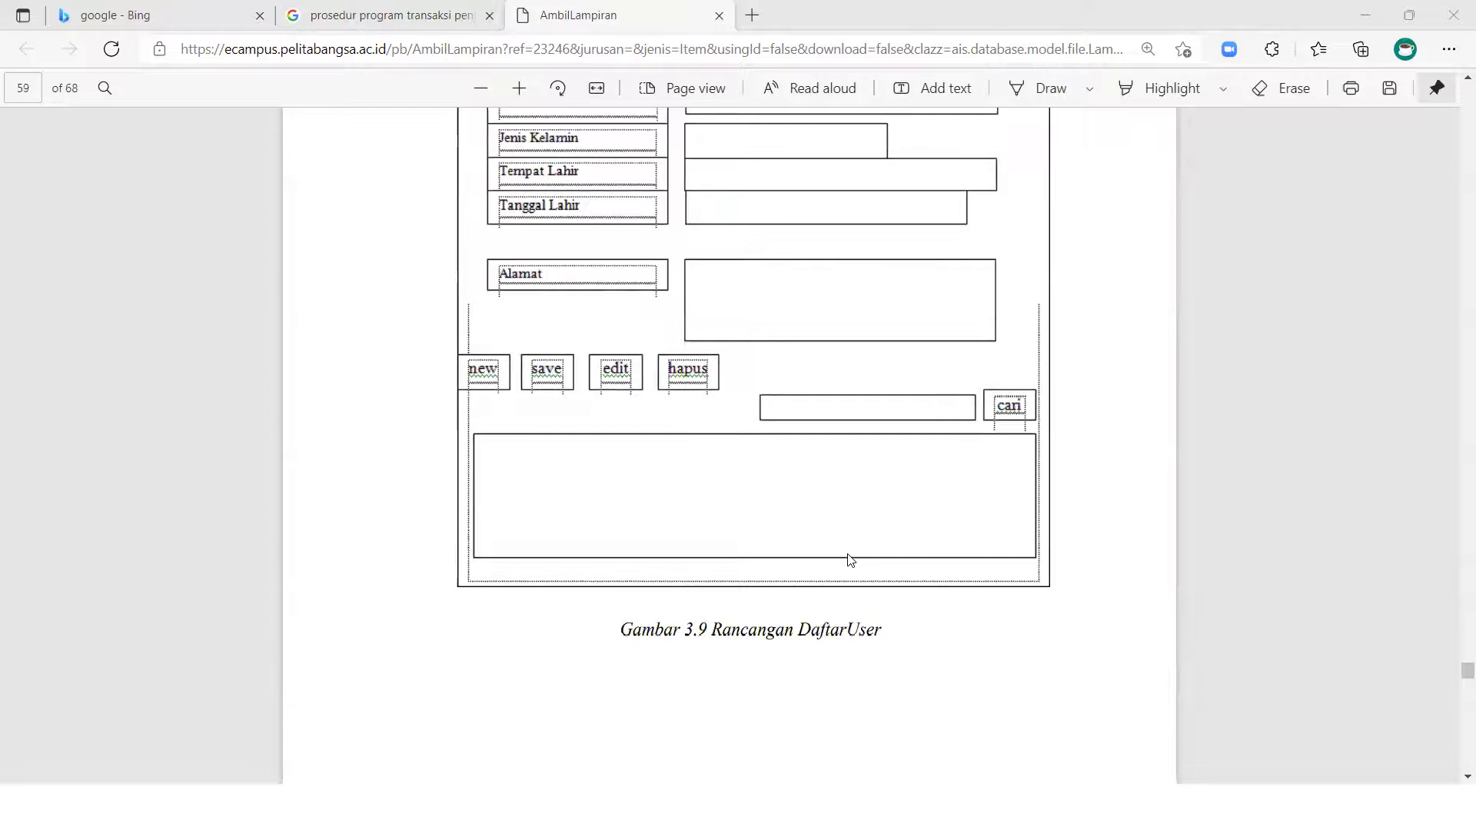
{"action": "scroll", "coordinate": [851, 560], "scroll_direction": "down", "scroll_amount": 10}
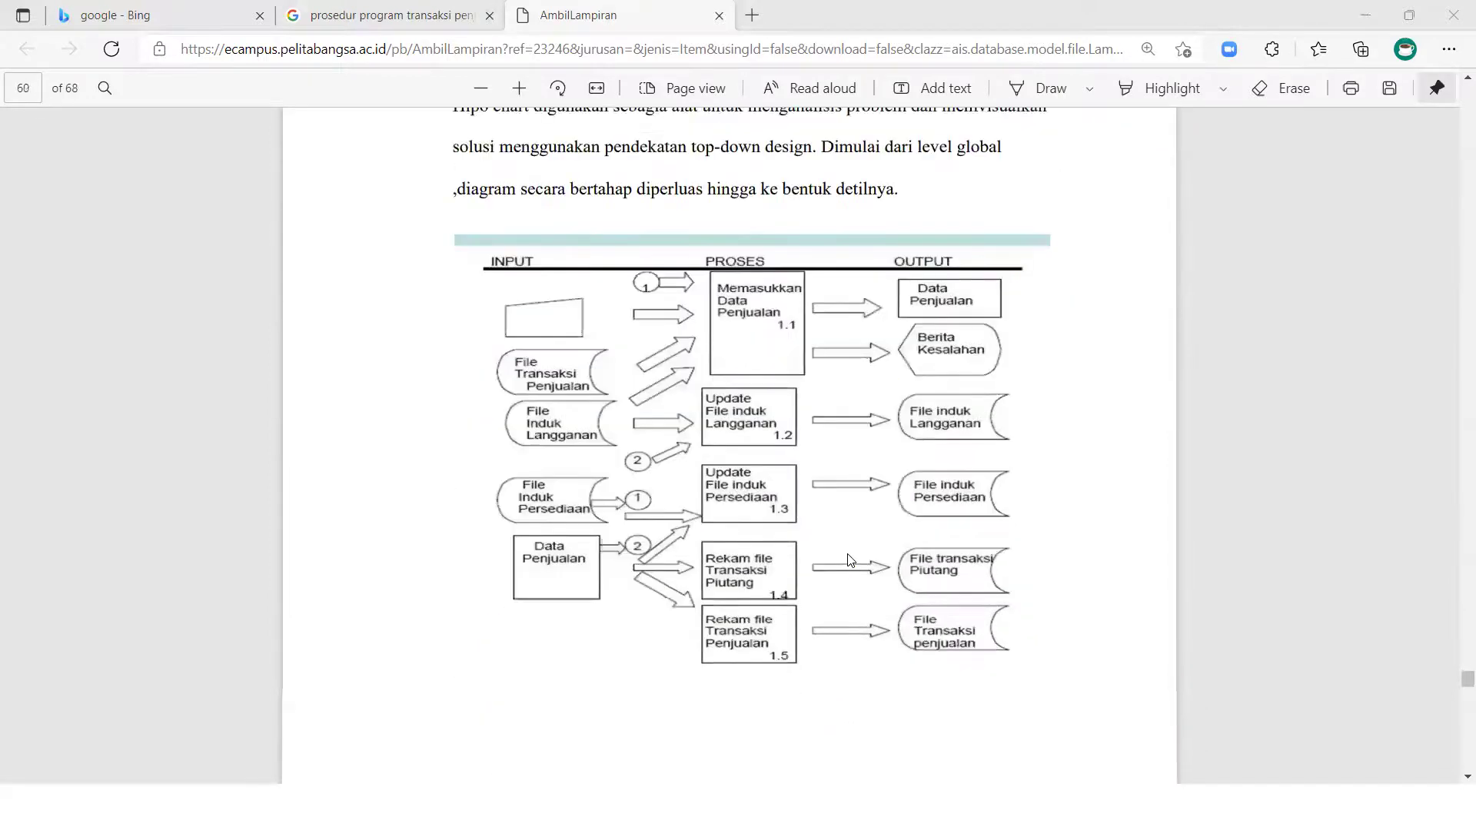
{"action": "scroll", "coordinate": [851, 561], "scroll_direction": "down", "scroll_amount": 1}
{"action": "scroll", "coordinate": [851, 560], "scroll_direction": "up", "scroll_amount": 3}
{"action": "scroll", "coordinate": [851, 560], "scroll_direction": "down", "scroll_amount": 3}
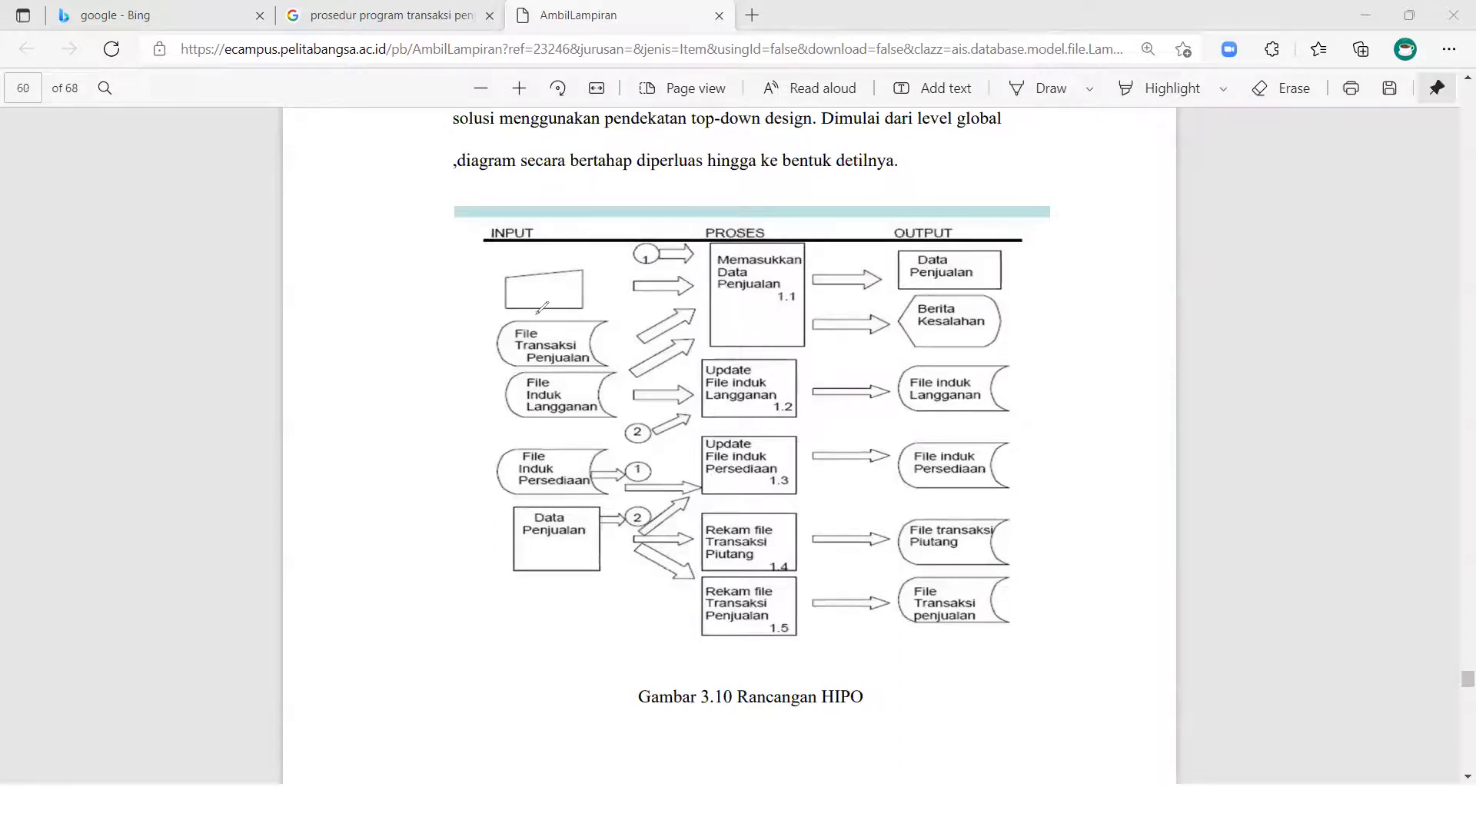
Circle the HIPO chart's INPUT heading, three input files and Data Penjualan in red, then clear the annotations.
{"action": "mouse_move", "coordinate": [551, 308]}
{"action": "left_mouse_down"}
{"action": "mouse_move", "coordinate": [563, 312]}
{"action": "mouse_move", "coordinate": [491, 327]}
{"action": "left_mouse_up"}
{"action": "mouse_move", "coordinate": [492, 214]}
{"action": "left_mouse_down"}
{"action": "mouse_move", "coordinate": [481, 223]}
{"action": "mouse_move", "coordinate": [558, 231]}
{"action": "mouse_move", "coordinate": [505, 194]}
{"action": "left_mouse_up"}
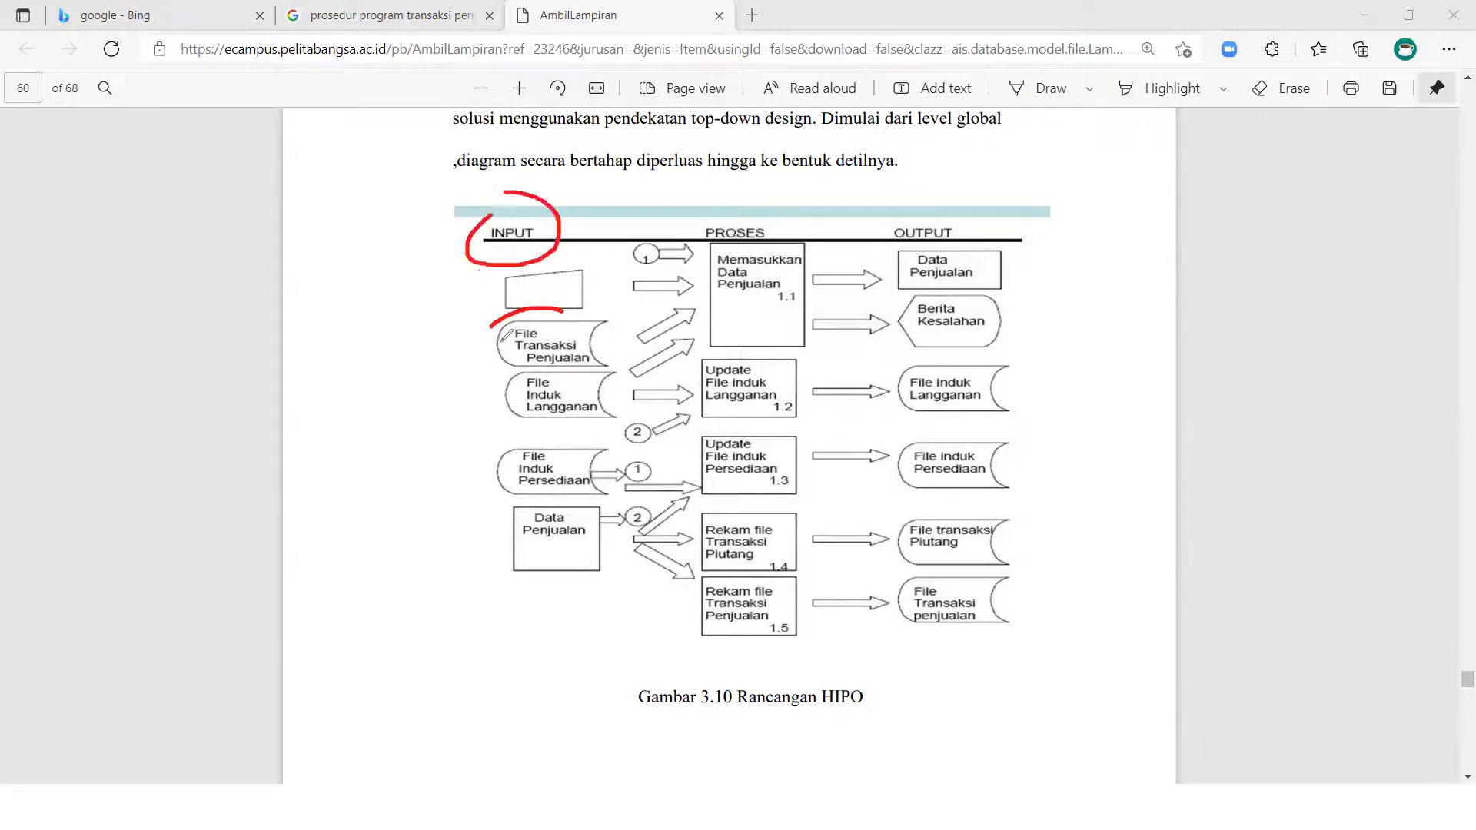
{"action": "mouse_move", "coordinate": [497, 332]}
{"action": "left_mouse_down"}
{"action": "mouse_move", "coordinate": [530, 364]}
{"action": "mouse_move", "coordinate": [604, 352]}
{"action": "mouse_move", "coordinate": [549, 302]}
{"action": "left_mouse_up"}
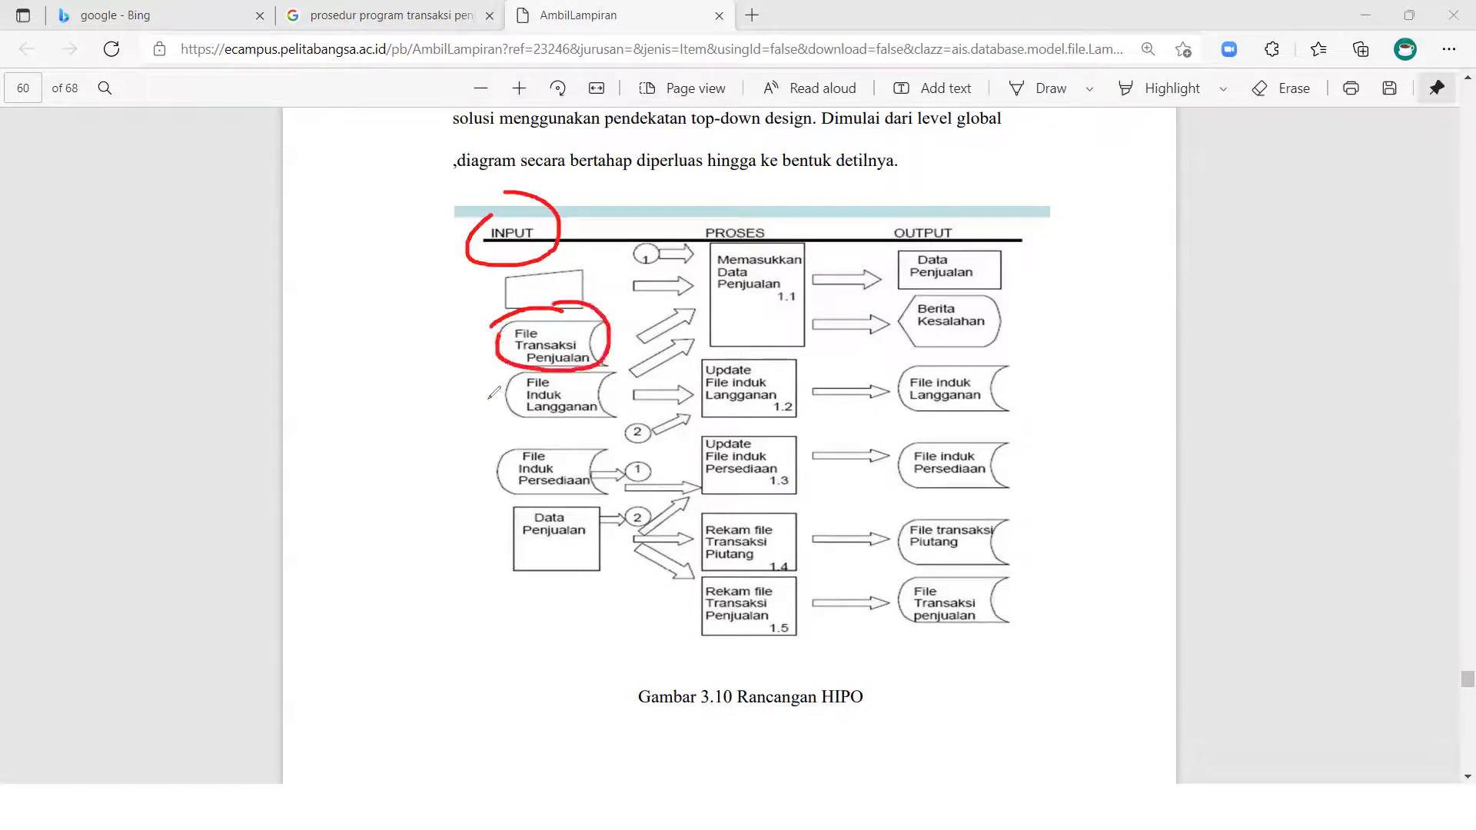
{"action": "mouse_move", "coordinate": [514, 377]}
{"action": "left_mouse_down"}
{"action": "mouse_move", "coordinate": [508, 432]}
{"action": "mouse_move", "coordinate": [603, 368]}
{"action": "mouse_move", "coordinate": [592, 374]}
{"action": "left_mouse_up"}
{"action": "mouse_move", "coordinate": [520, 433]}
{"action": "left_mouse_down"}
{"action": "mouse_move", "coordinate": [573, 512]}
{"action": "mouse_move", "coordinate": [604, 450]}
{"action": "mouse_move", "coordinate": [525, 510]}
{"action": "mouse_move", "coordinate": [577, 508]}
{"action": "left_mouse_up"}
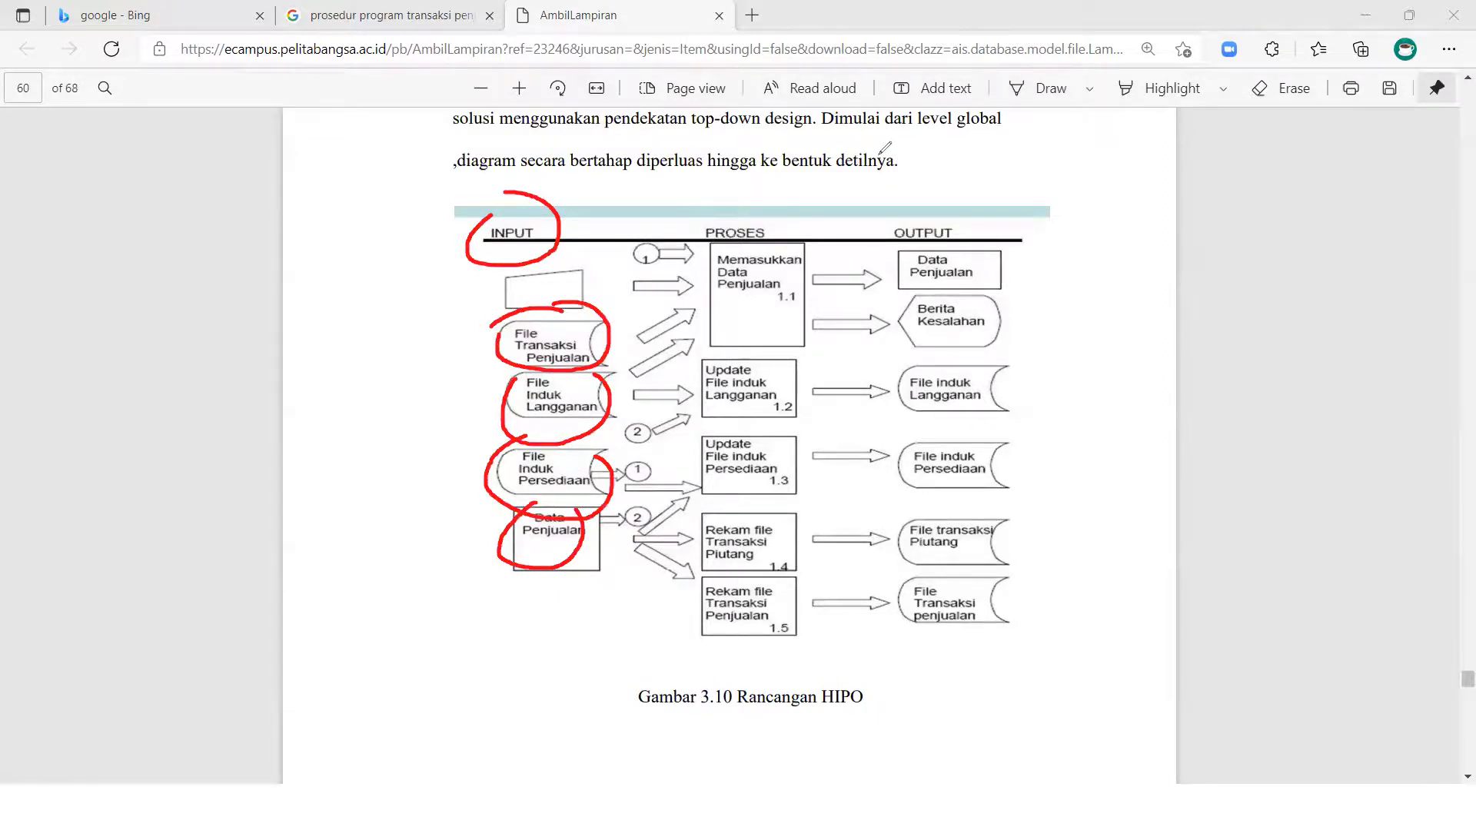
{"action": "key", "text": "Escape"}
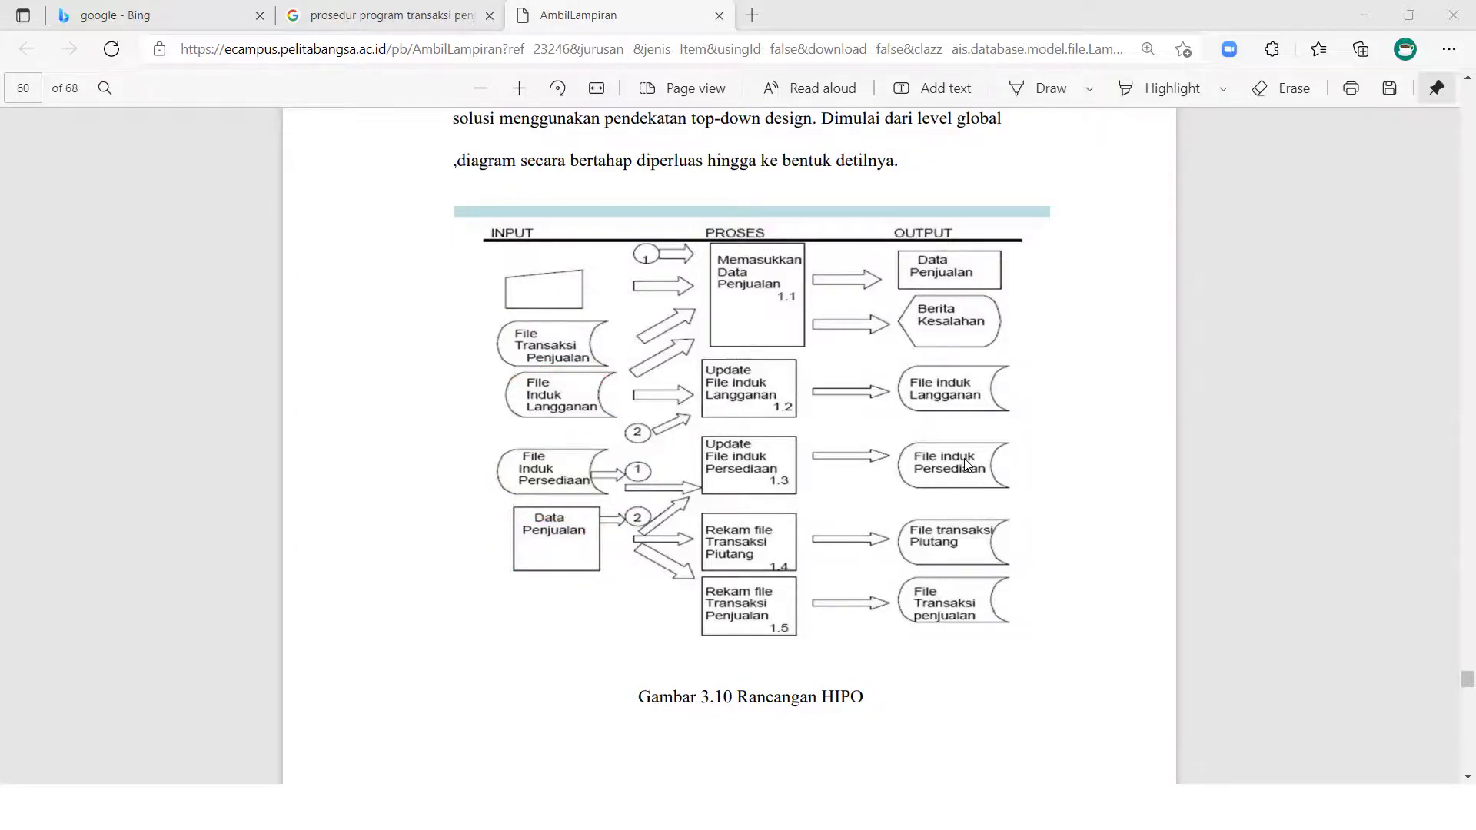
Examine the implemented Login, Tampilan Menu and Tampilan Input Barang screens, enlarging the Barang form to inspect its fields and buttons.
{"action": "scroll", "coordinate": [965, 463], "scroll_direction": "down", "scroll_amount": 14}
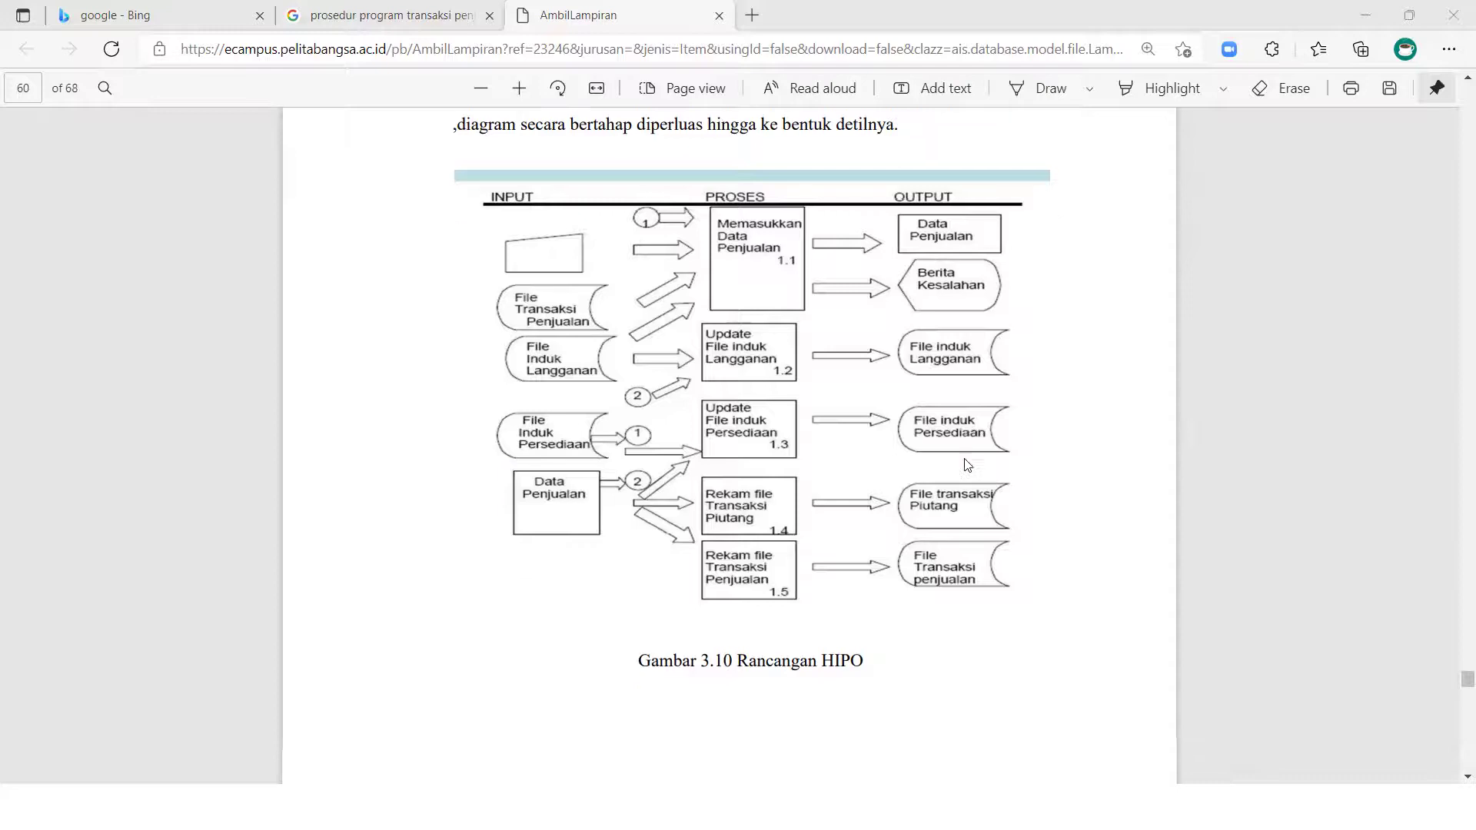
{"action": "scroll", "coordinate": [965, 464], "scroll_direction": "down", "scroll_amount": 10}
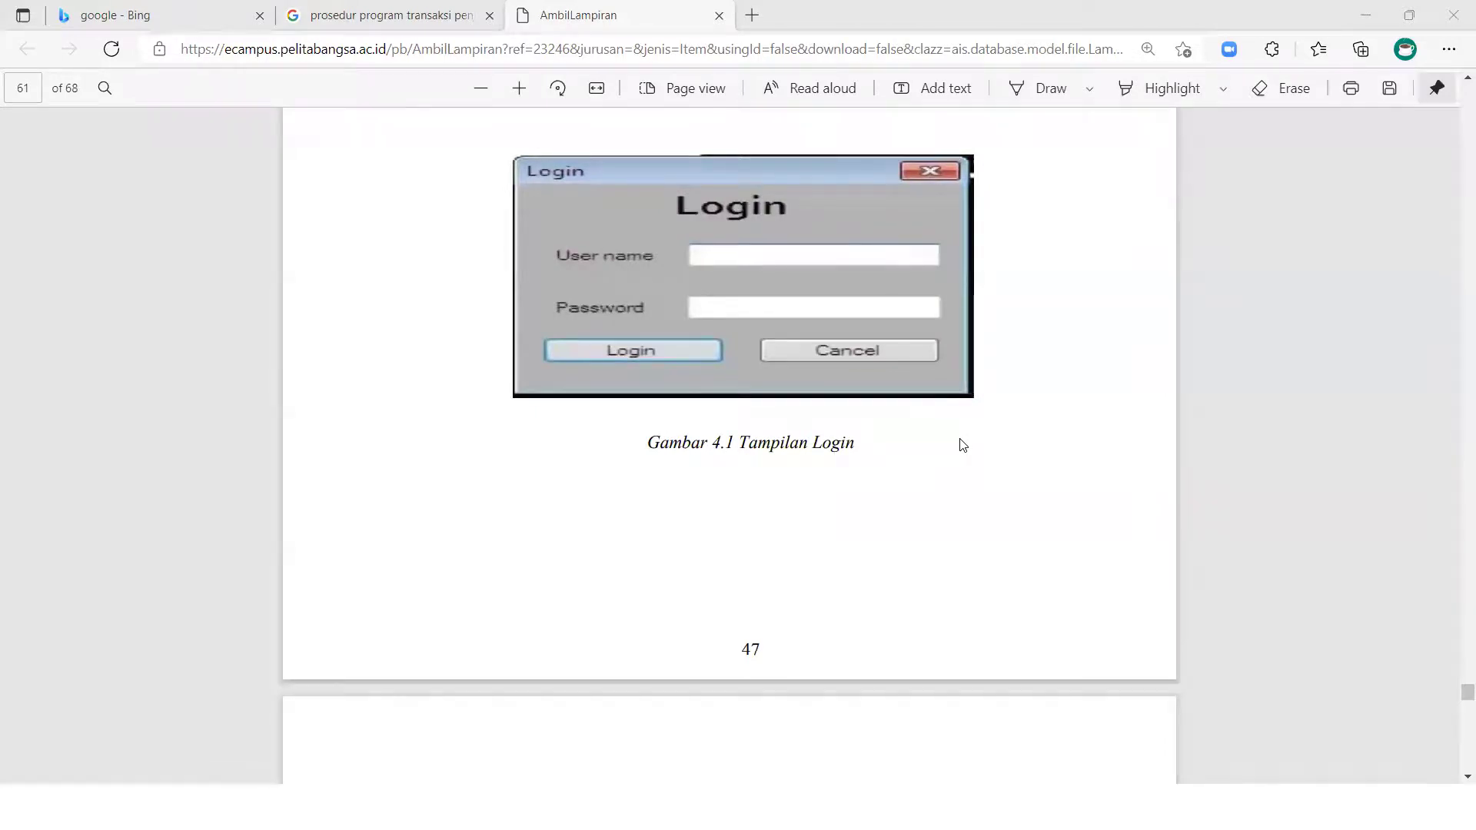
{"action": "scroll", "coordinate": [962, 444], "scroll_direction": "down", "scroll_amount": 7}
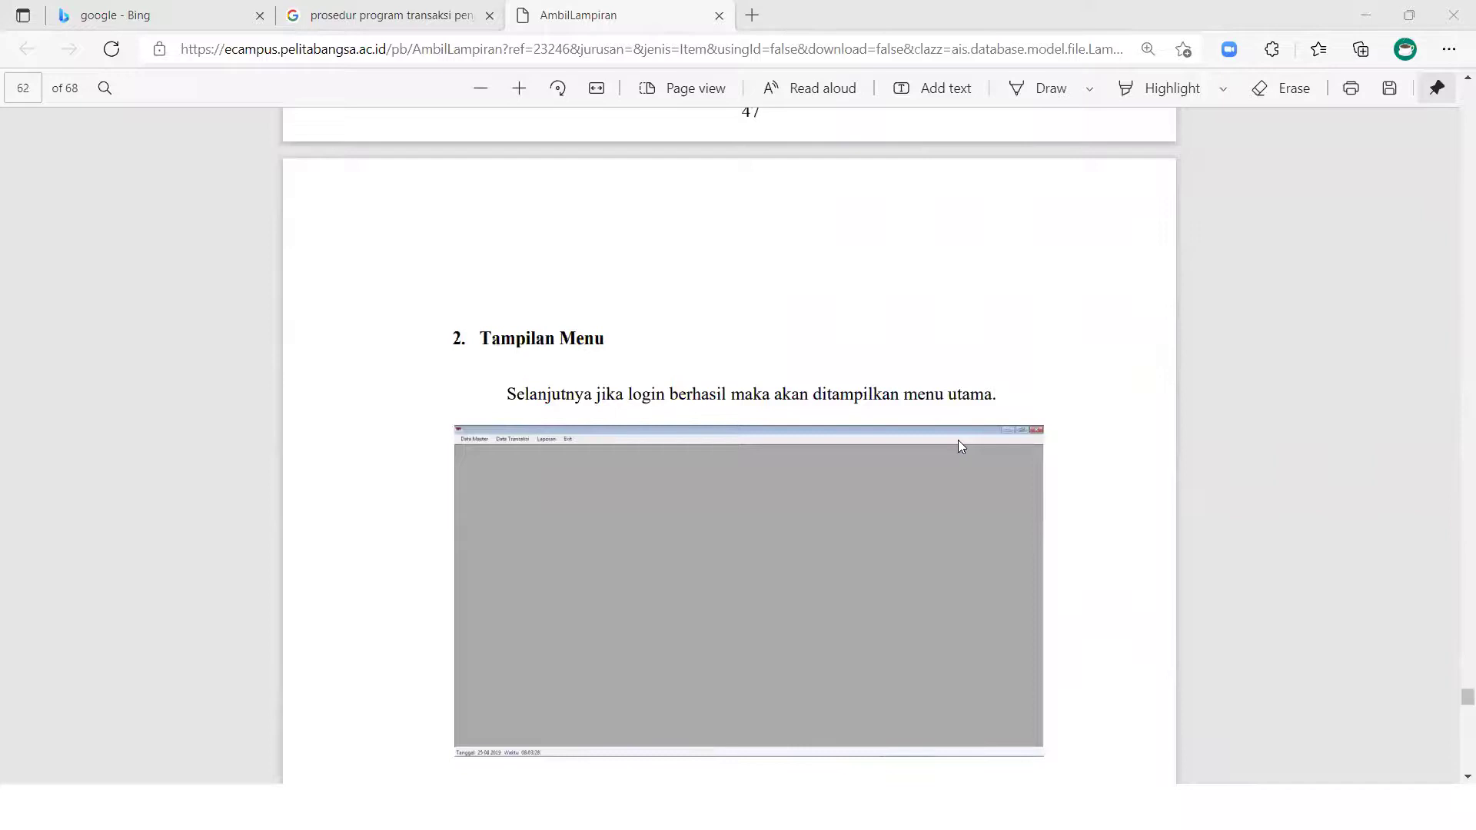
{"action": "scroll", "coordinate": [958, 440], "scroll_direction": "down", "scroll_amount": 3}
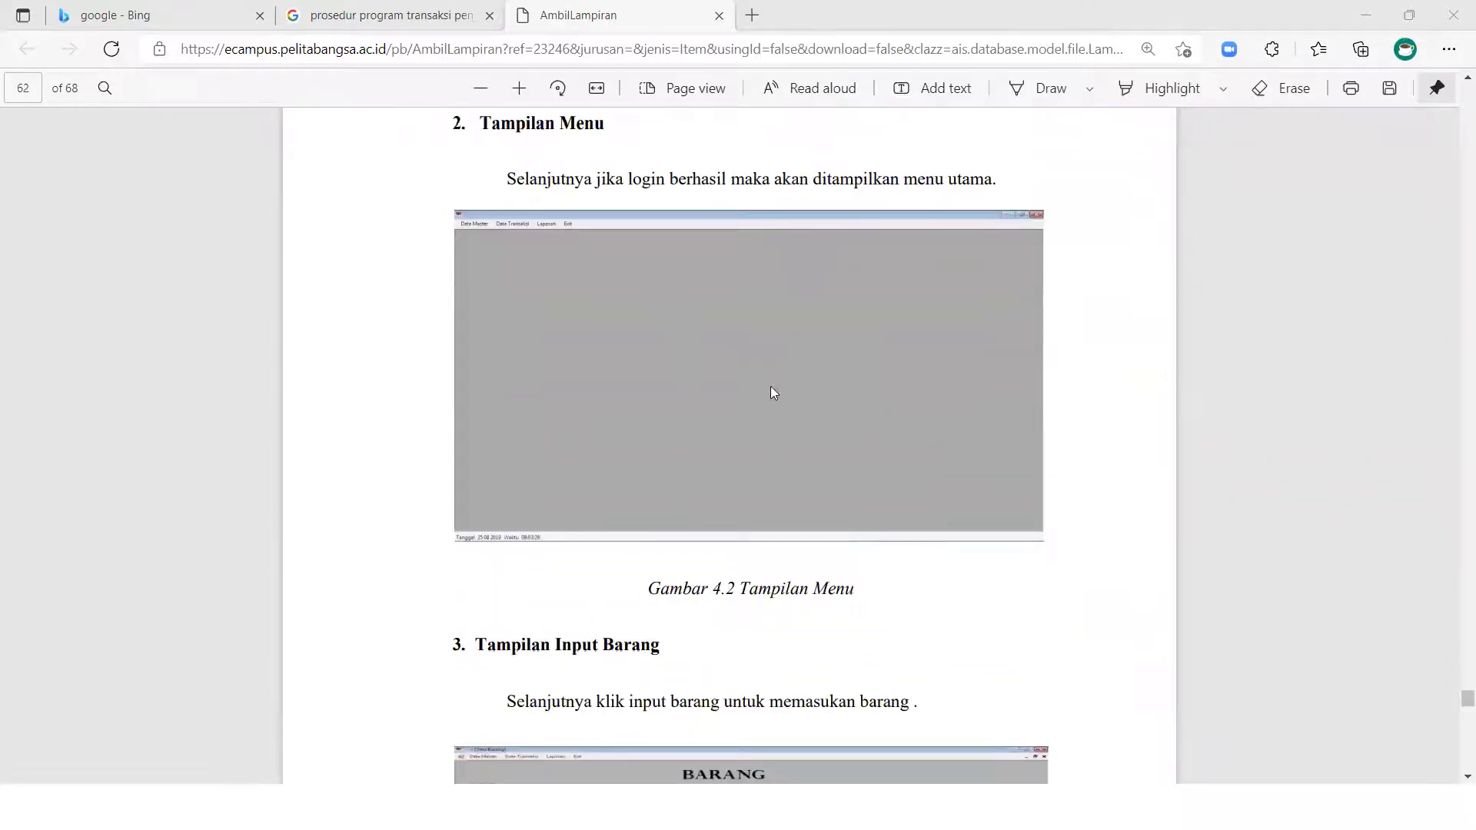
{"action": "scroll", "coordinate": [773, 393], "scroll_direction": "down", "scroll_amount": 3}
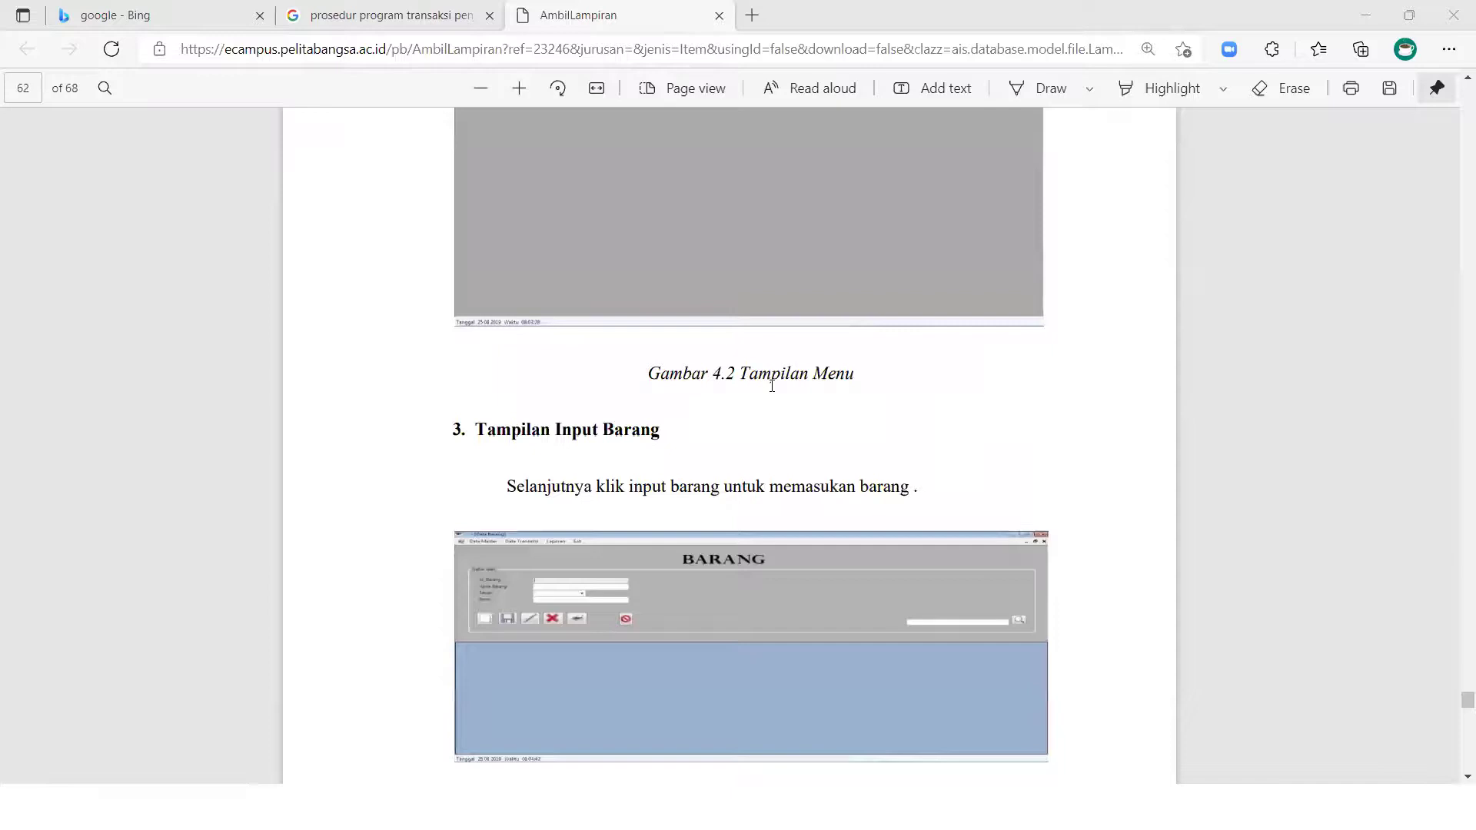
{"action": "scroll", "coordinate": [772, 386], "scroll_direction": "down", "scroll_amount": 3}
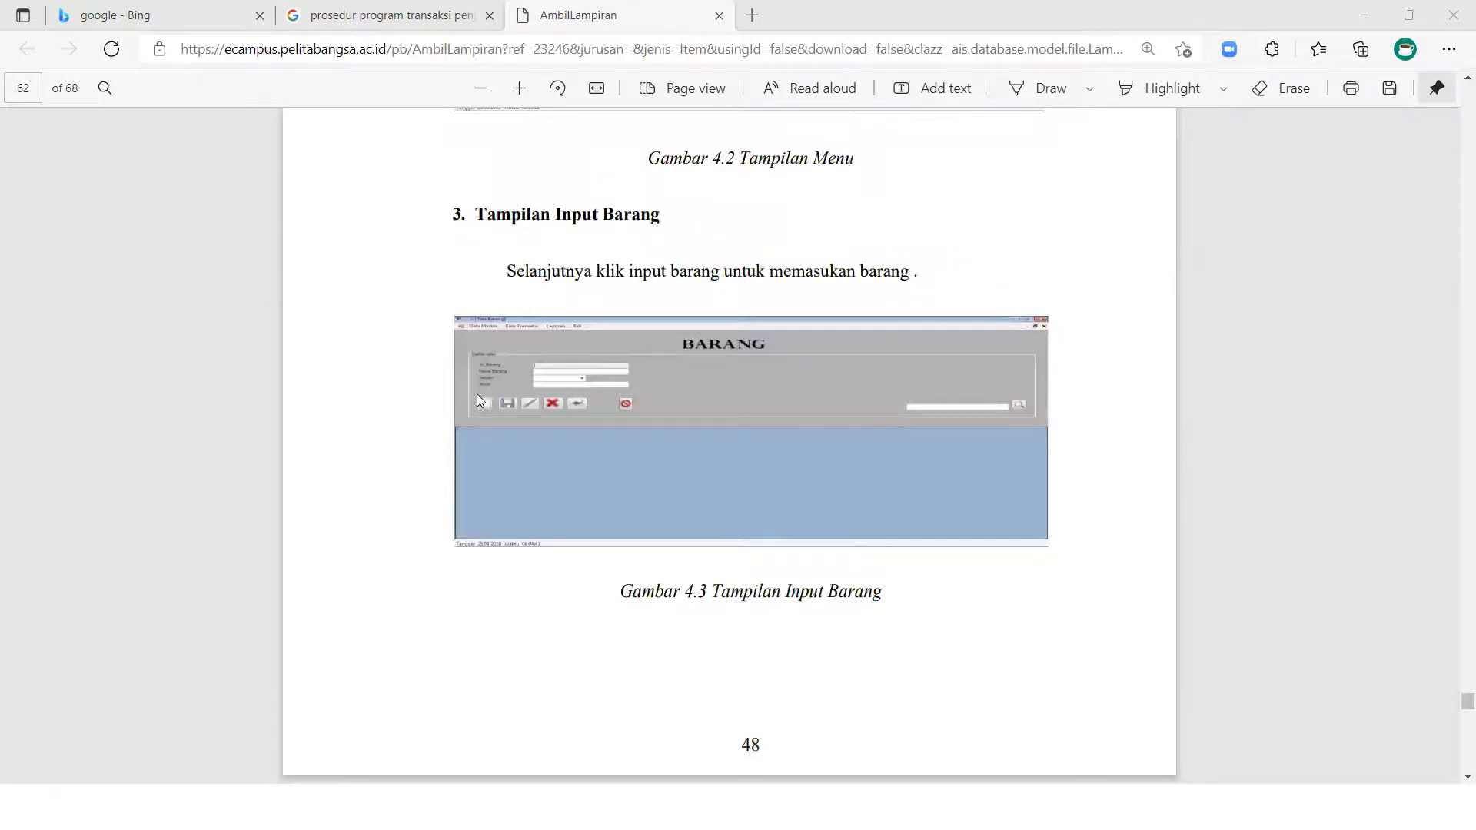
{"action": "scroll", "coordinate": [477, 394], "scroll_direction": "up", "scroll_amount": 4}
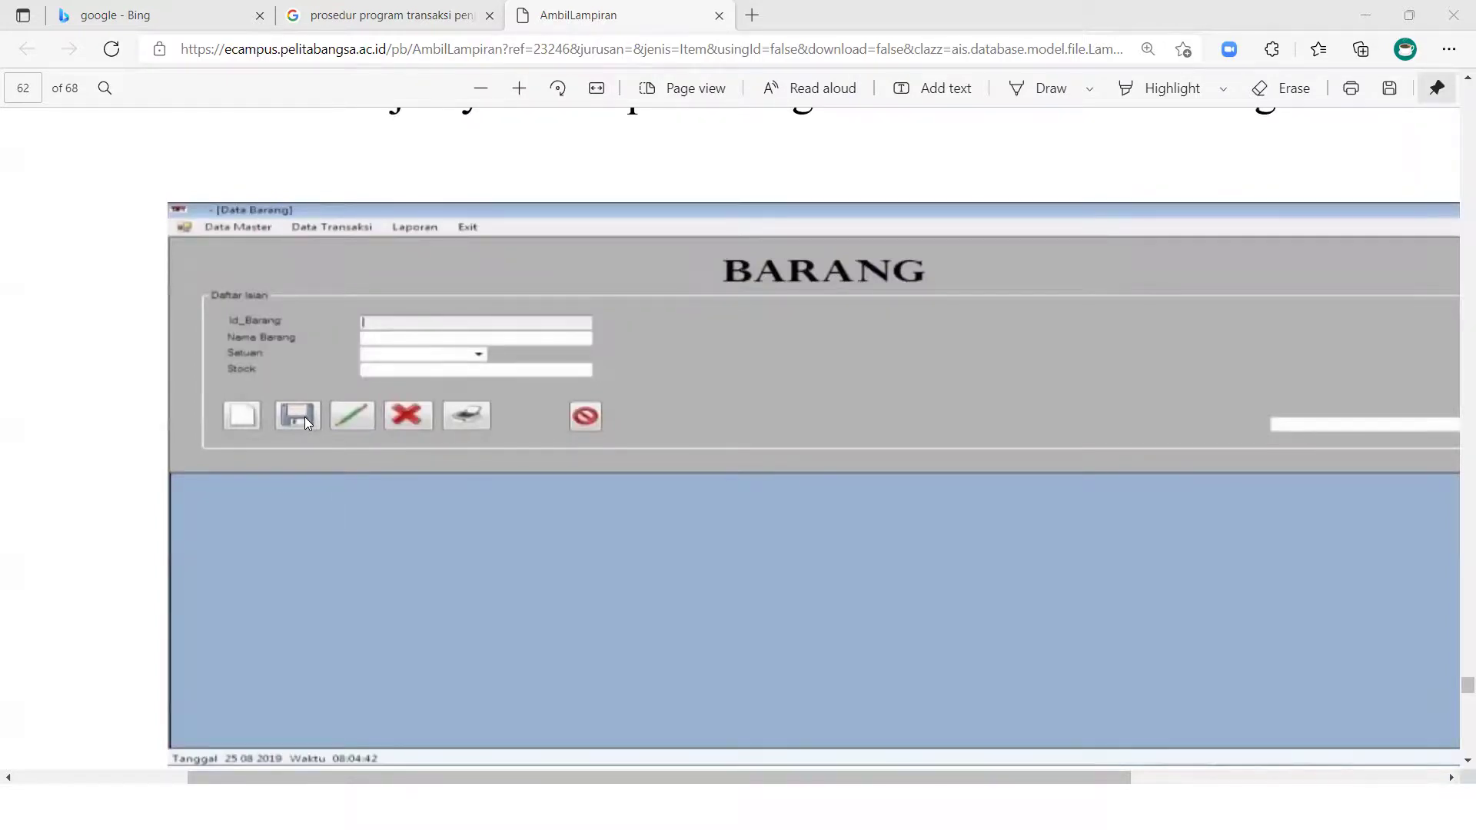
{"action": "scroll", "coordinate": [750, 475], "scroll_direction": "down", "scroll_amount": 2}
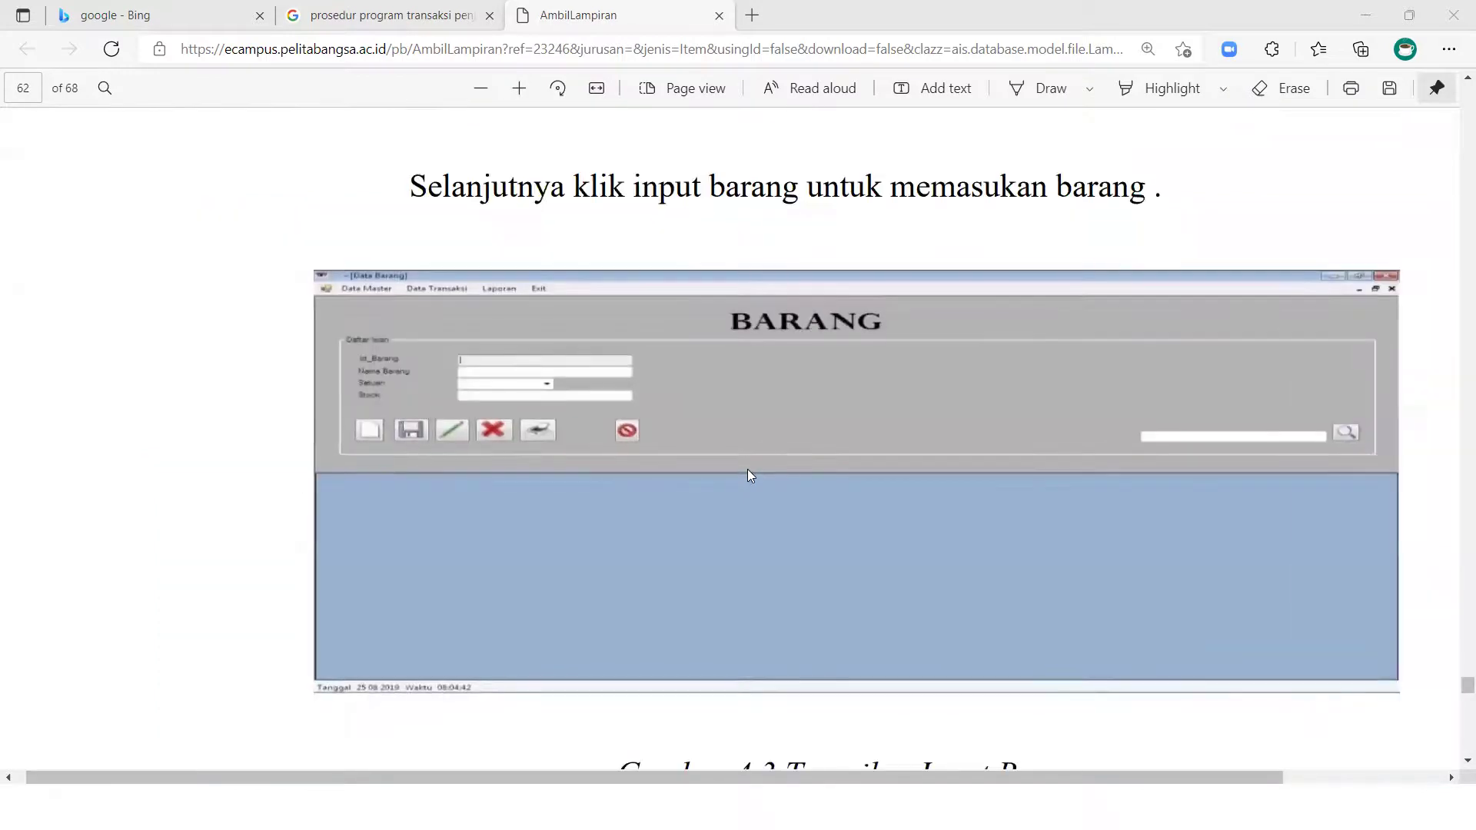
{"action": "scroll", "coordinate": [750, 474], "scroll_direction": "down", "scroll_amount": 1}
Examine the Tampilan Data Supplier screen, enlarging its Daftar Isian section to inspect the fields and buttons.
{"action": "scroll", "coordinate": [757, 473], "scroll_direction": "down", "scroll_amount": 10}
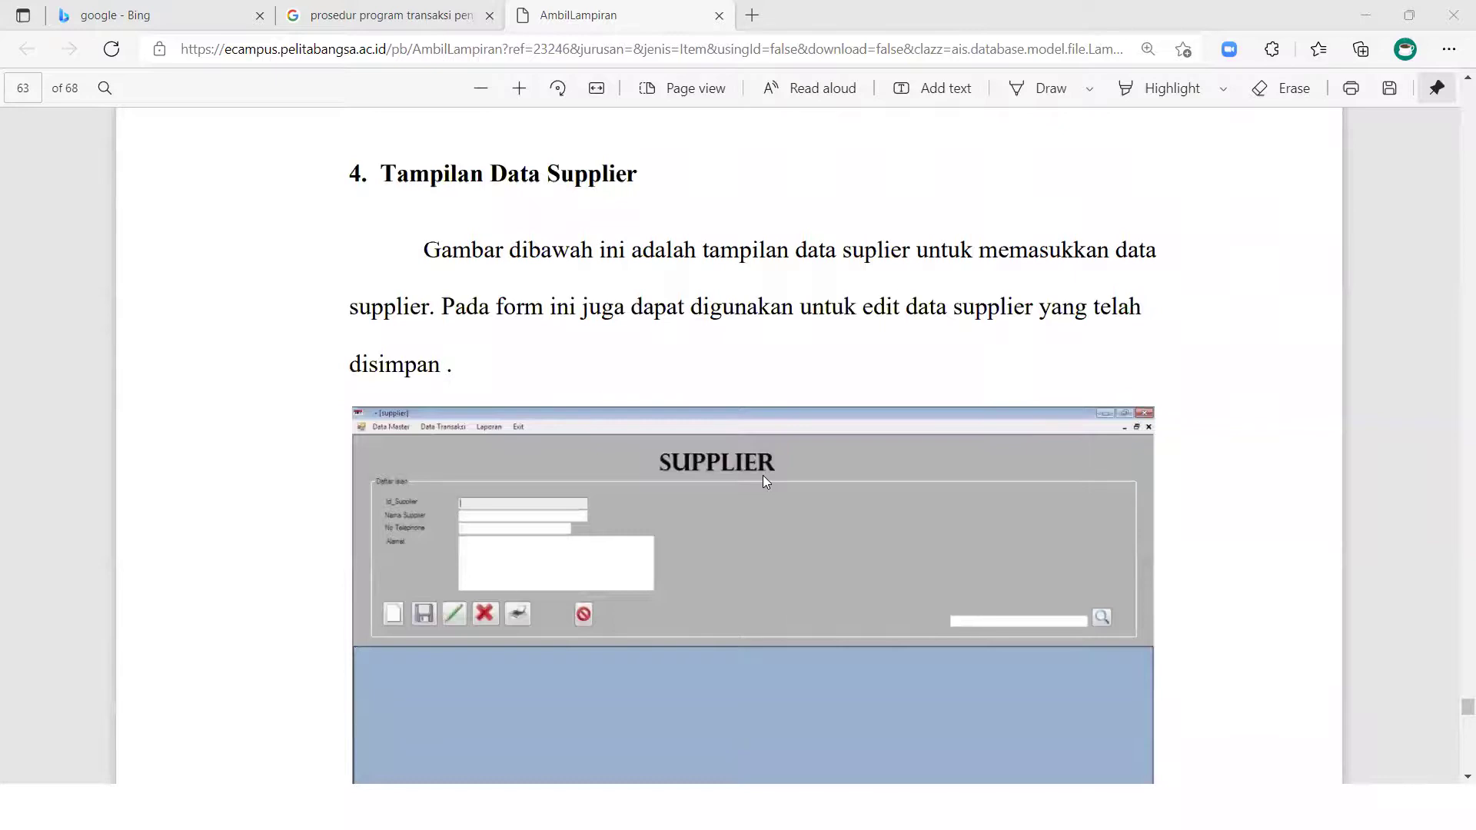
{"action": "scroll", "coordinate": [631, 469], "scroll_direction": "down", "scroll_amount": 3}
{"action": "scroll", "coordinate": [500, 442], "scroll_direction": "up", "scroll_amount": 5}
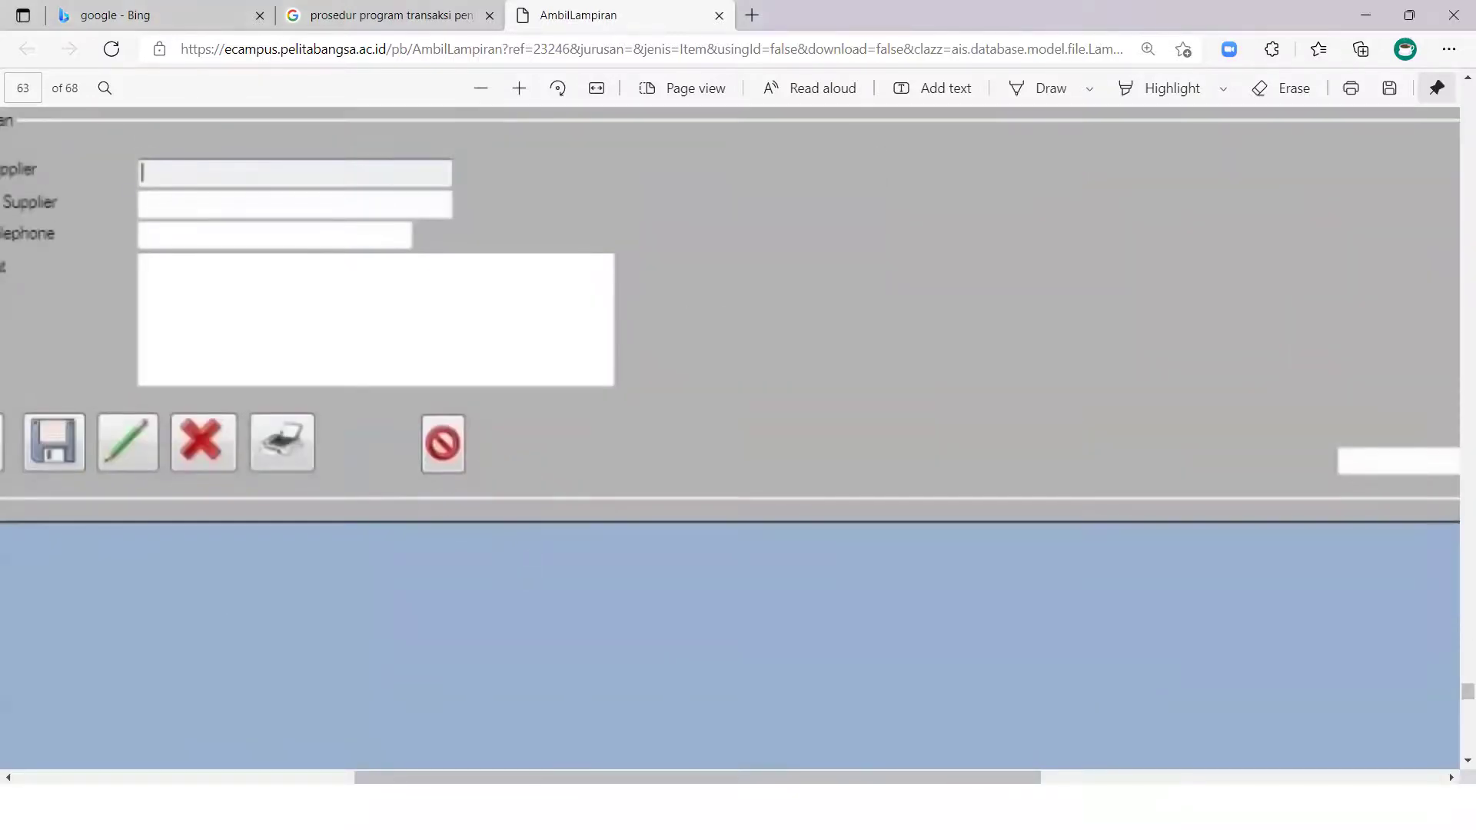
{"action": "left_click_drag", "start_coordinate": [408, 778], "coordinate": [372, 778]}
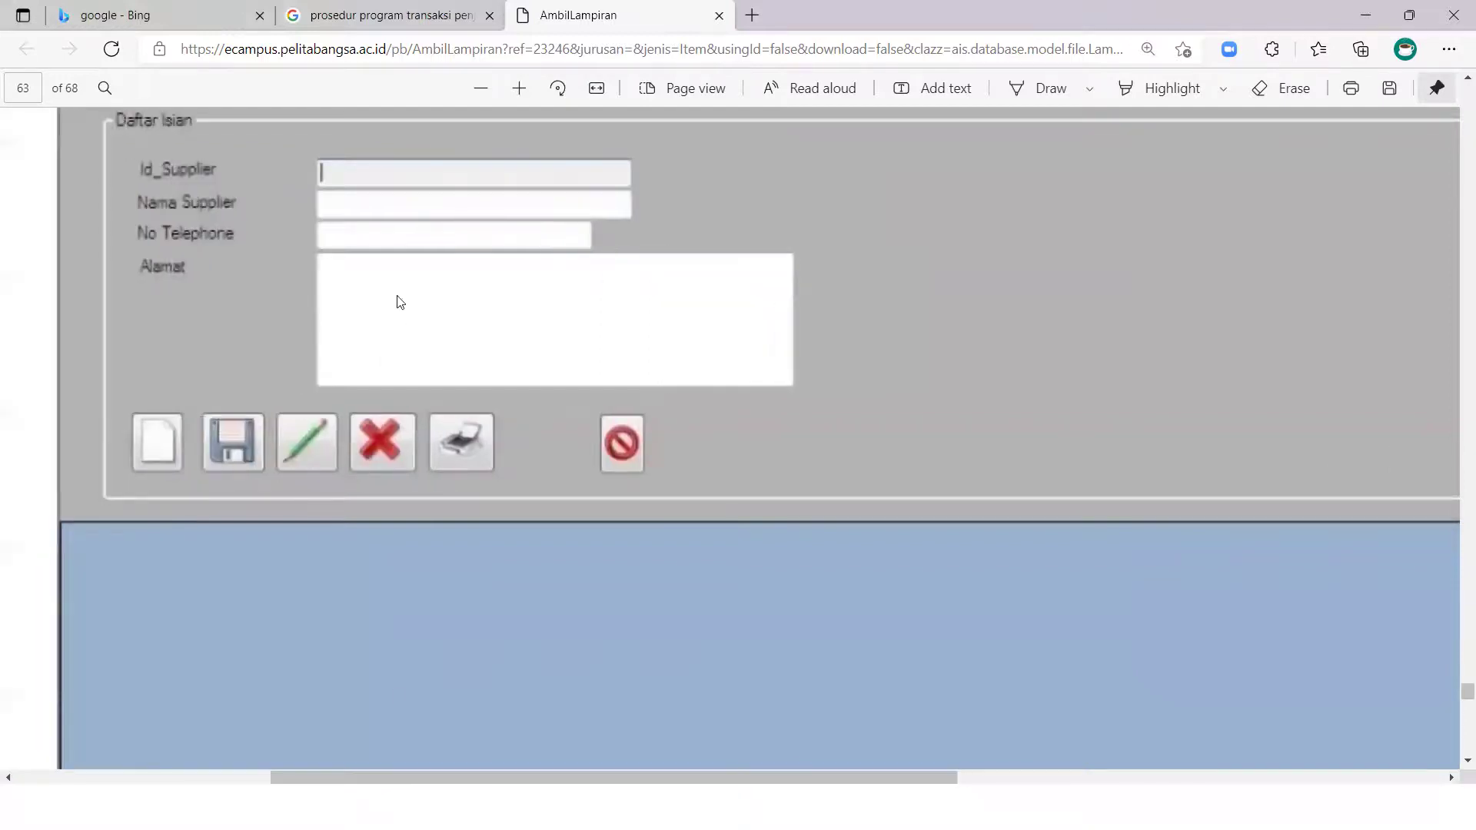
{"action": "scroll", "coordinate": [164, 314], "scroll_direction": "up", "scroll_amount": 1}
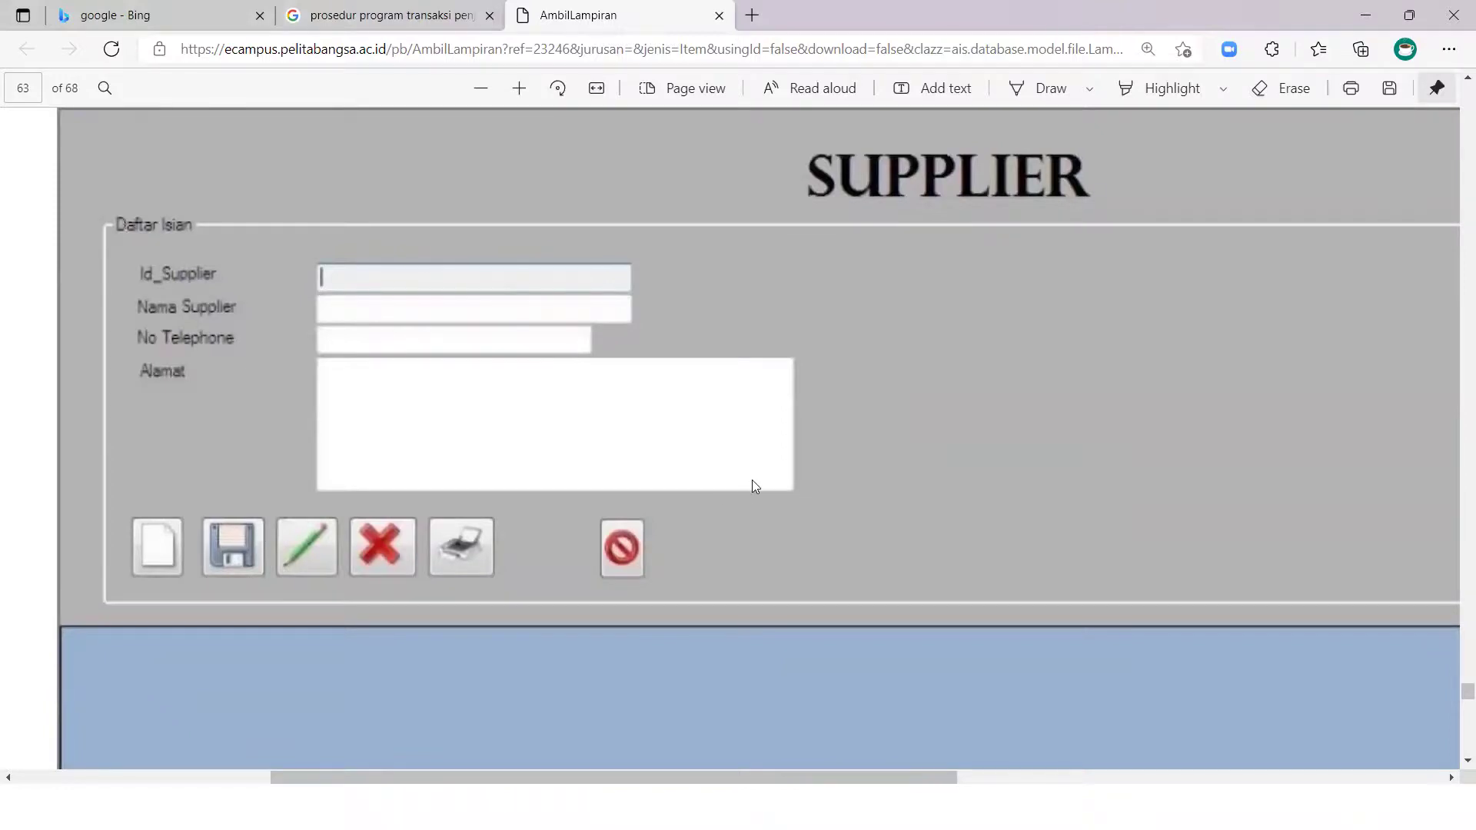
{"action": "scroll", "coordinate": [752, 479], "scroll_direction": "down", "scroll_amount": 4, "text": "ctrl"}
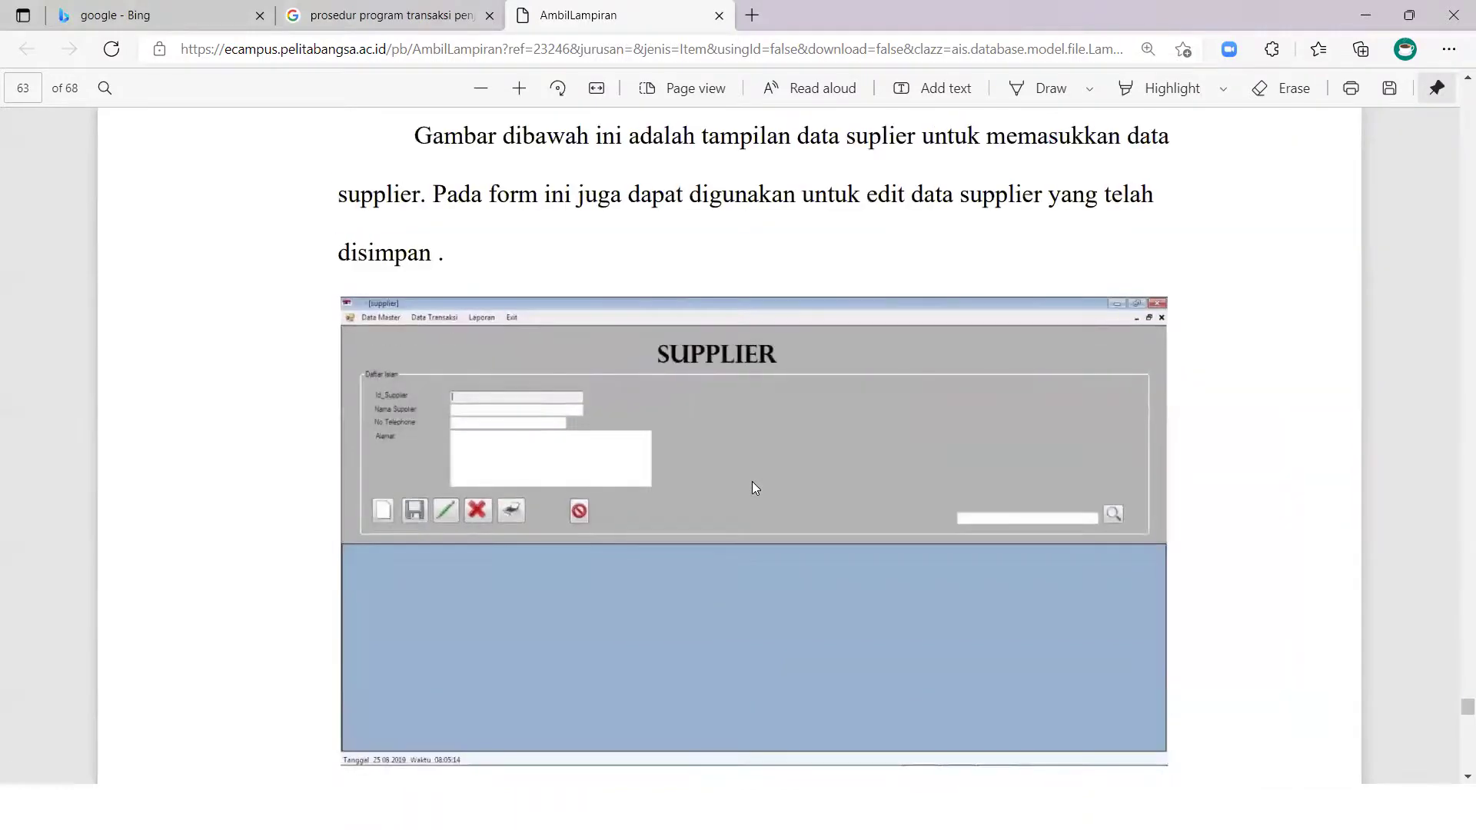
View the Tampilan Customer and Tampilan Data User screens, and return to the application menu list in the slideshow.
{"action": "scroll", "coordinate": [752, 481], "scroll_direction": "down", "scroll_amount": 8}
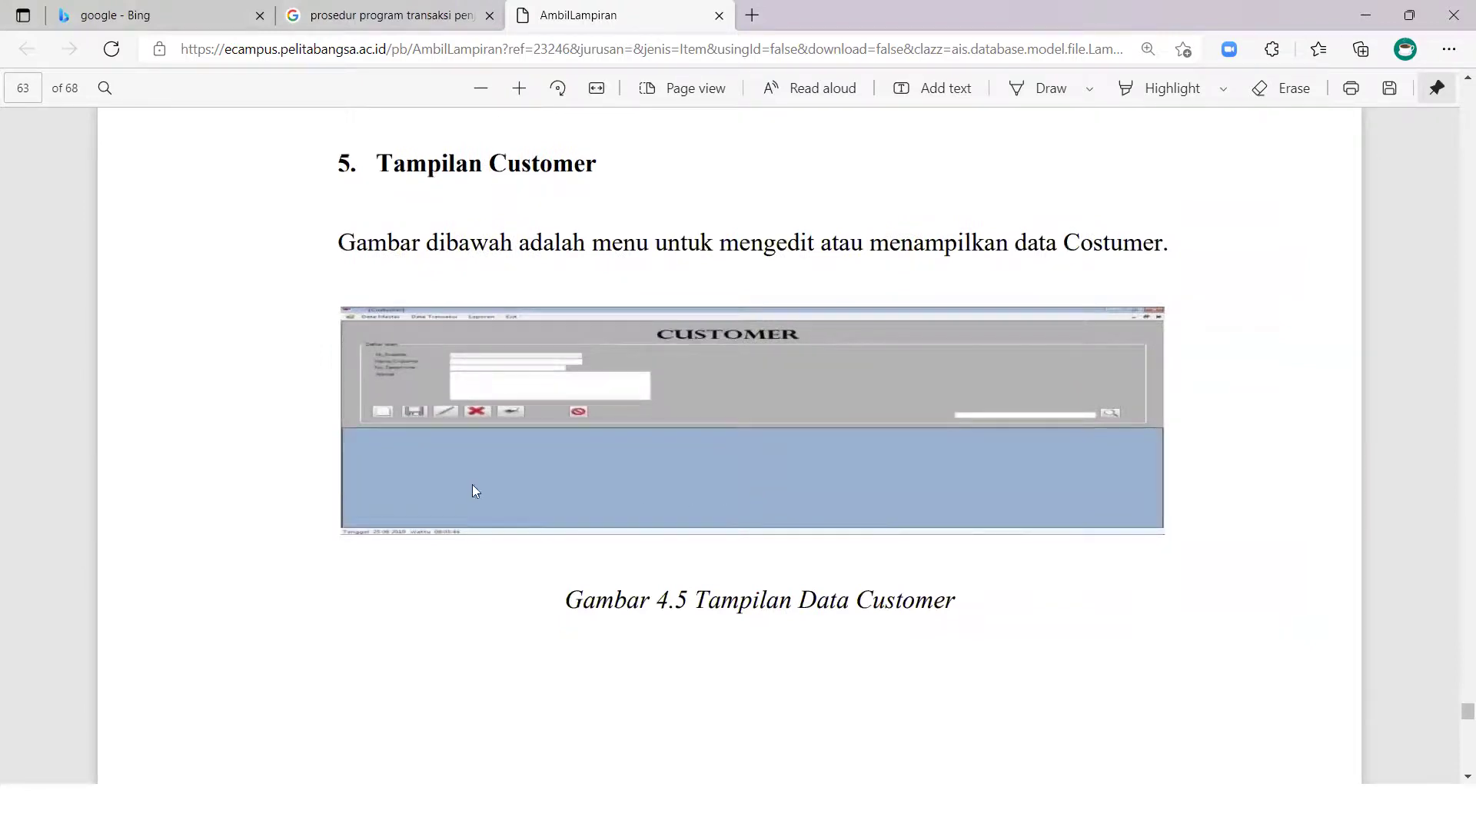
{"action": "scroll", "coordinate": [474, 484], "scroll_direction": "down", "scroll_amount": 10}
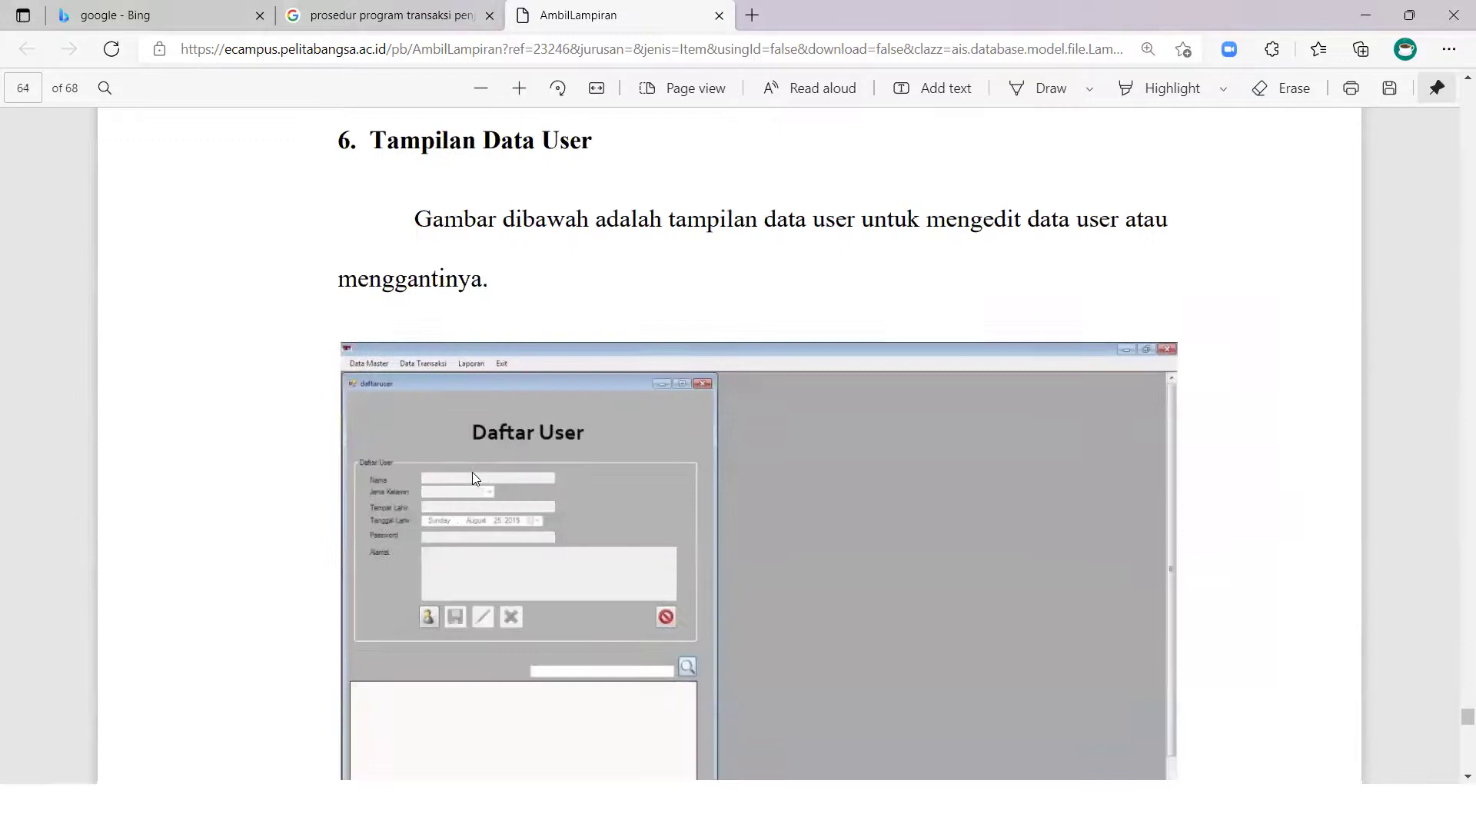
{"action": "scroll", "coordinate": [472, 472], "scroll_direction": "down", "scroll_amount": 10}
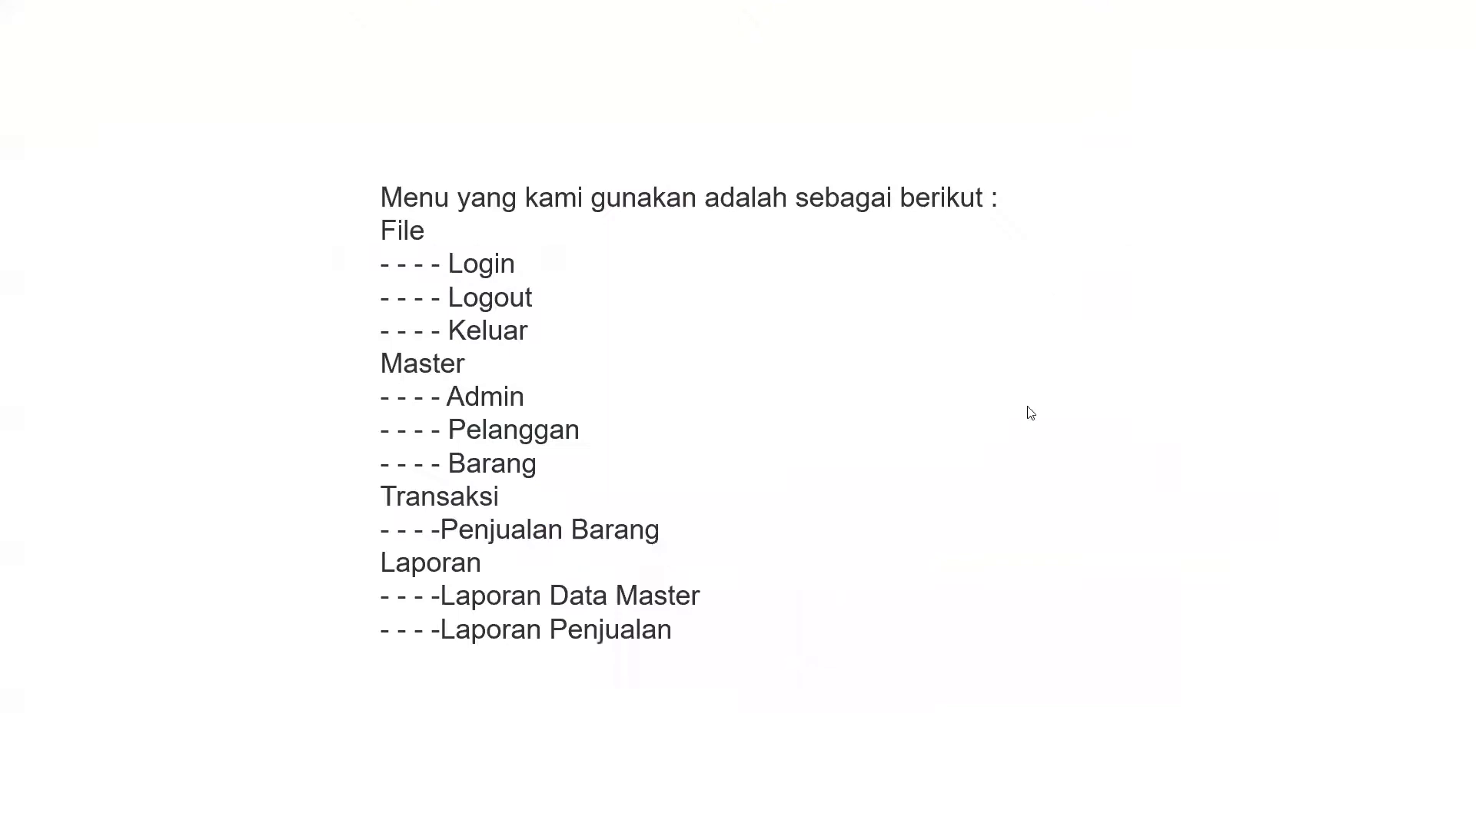
Switch to File Explorer and browse drive D: to PROGWEIGHTPRODUCT and its nested Prog_wieghted_product folders.
{"action": "key", "text": "super"}
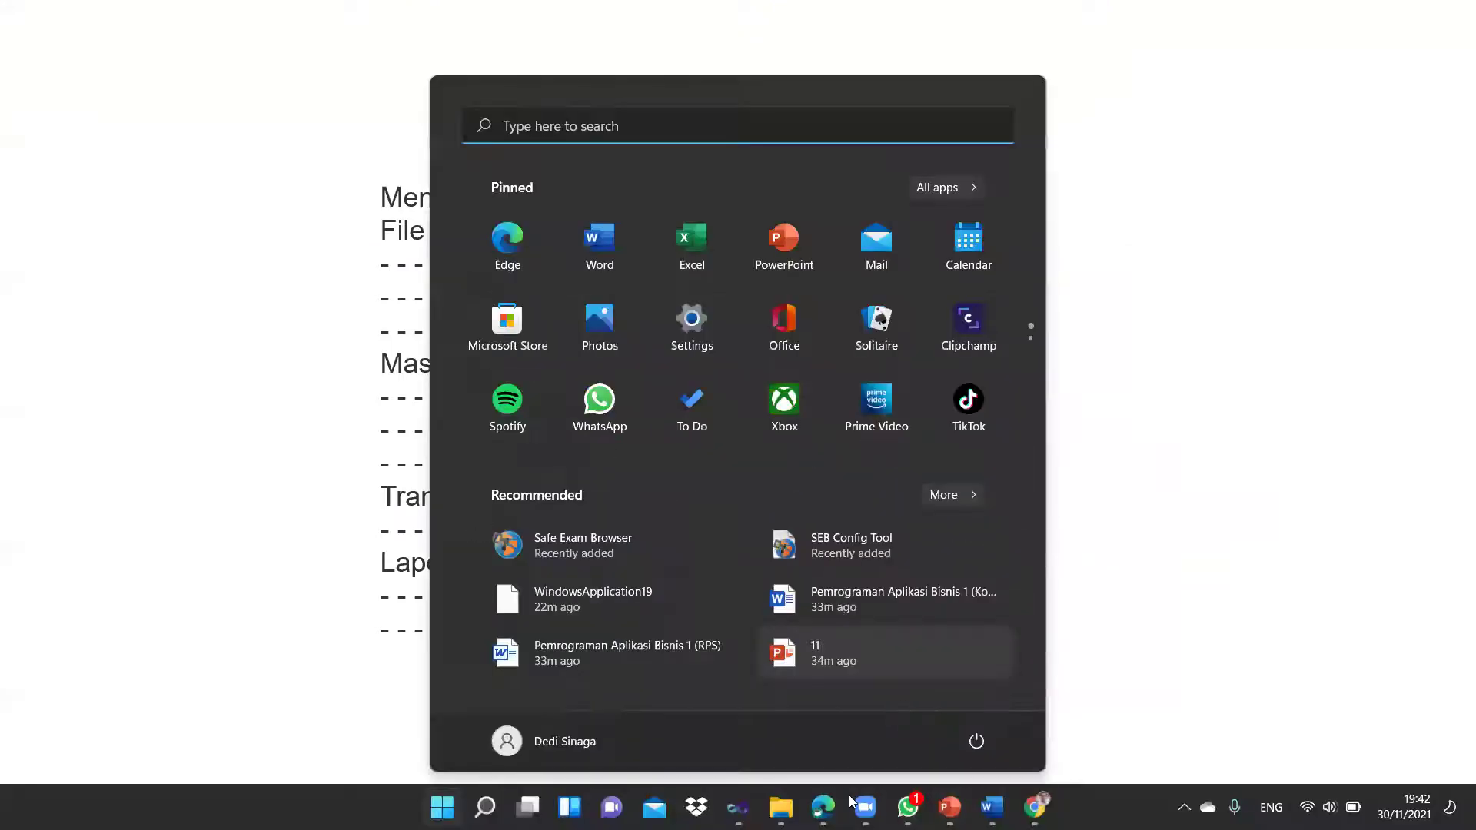
{"action": "left_click", "coordinate": [780, 807]}
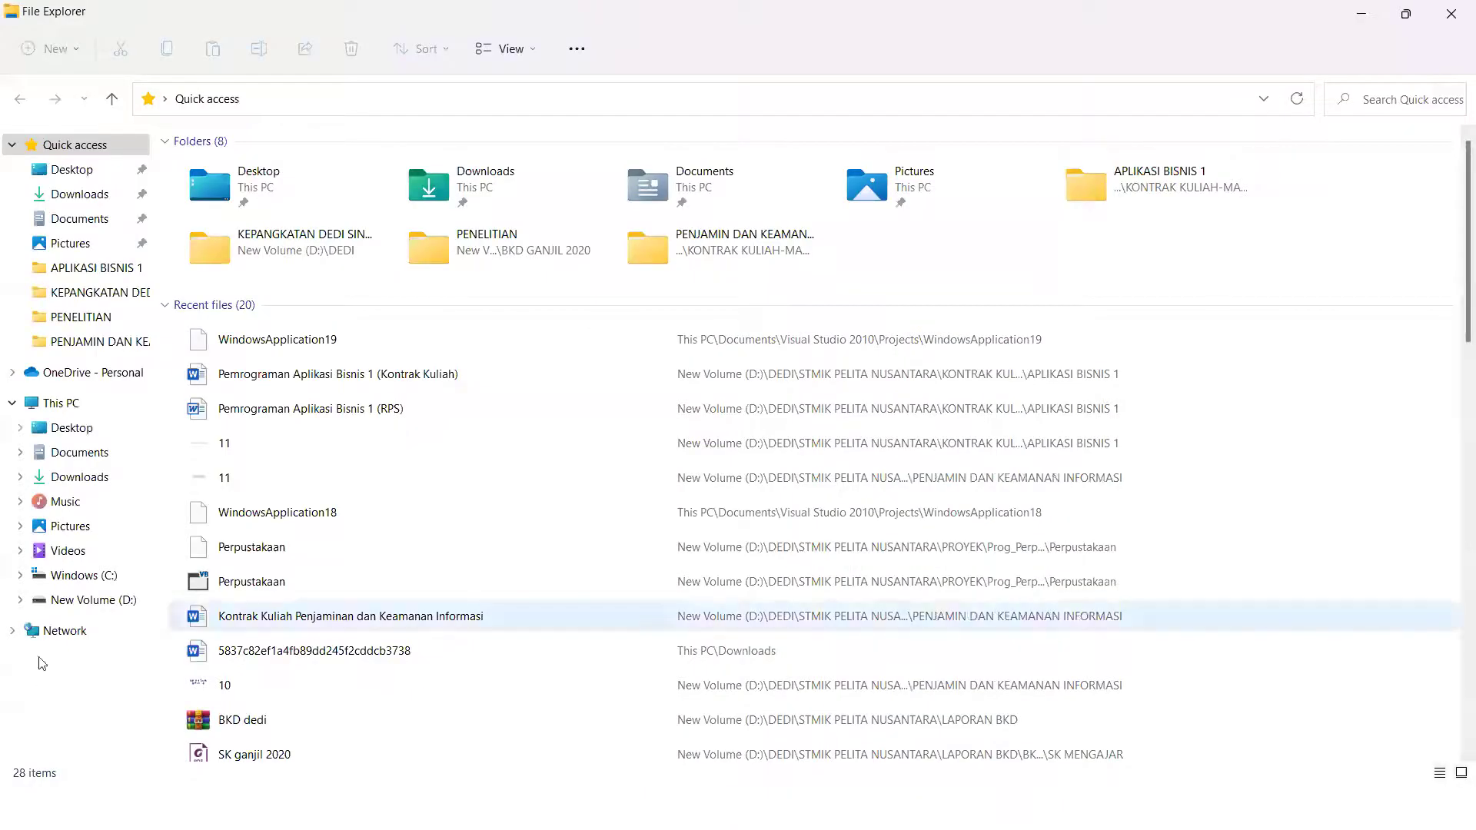
{"action": "left_click", "coordinate": [85, 601]}
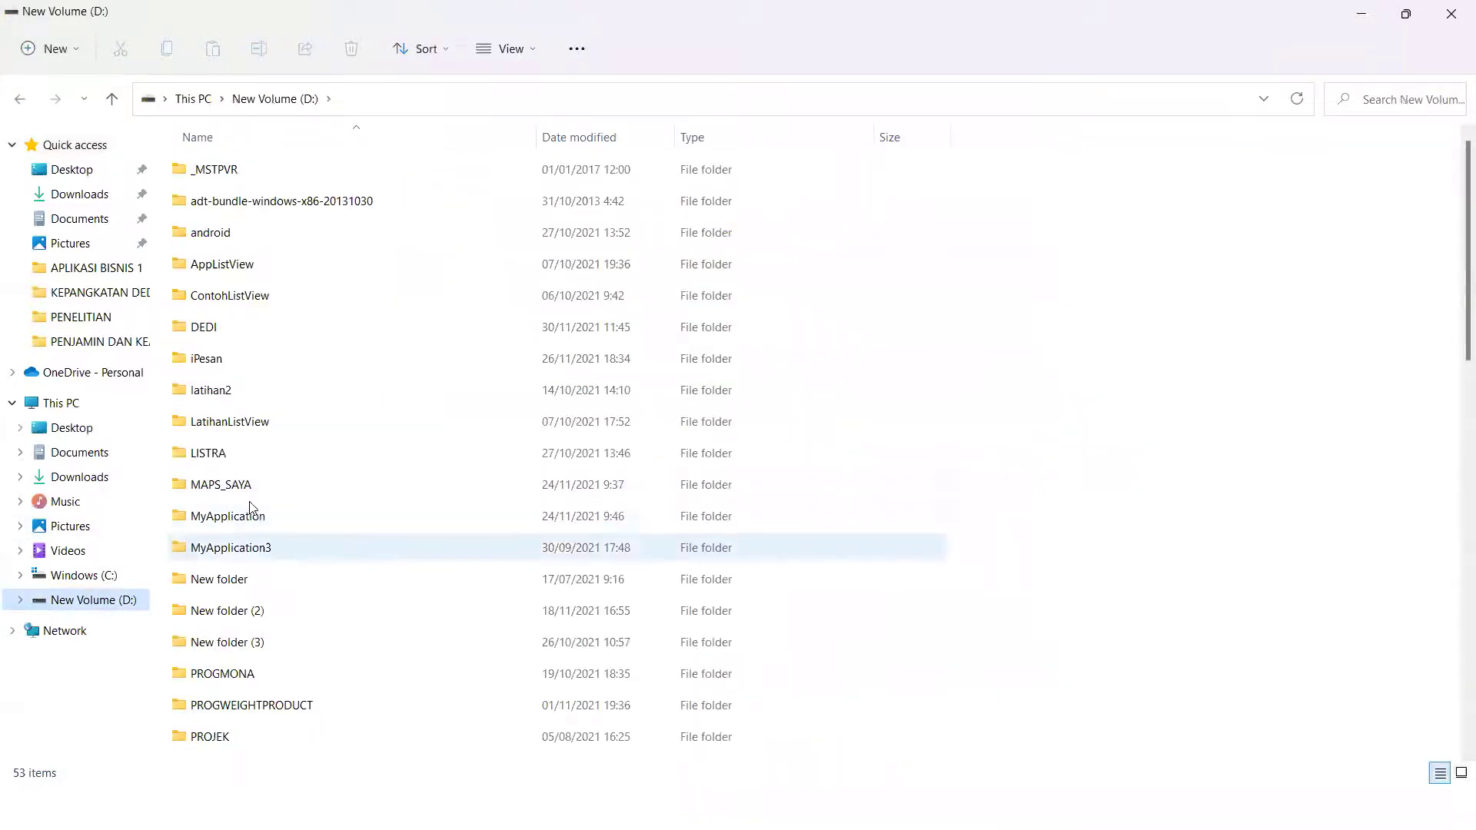
{"action": "double_click", "coordinate": [269, 703]}
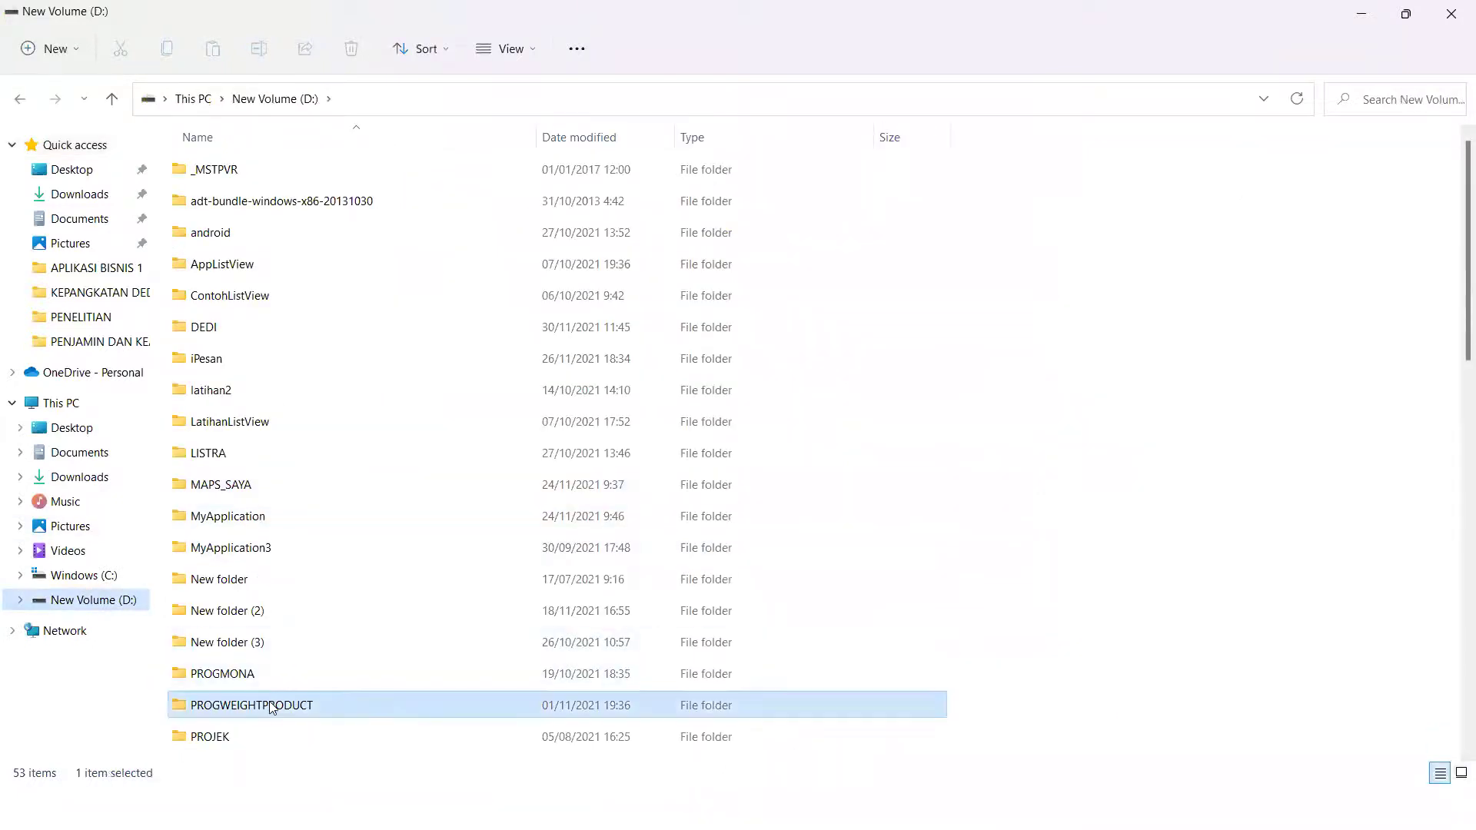
{"action": "double_click", "coordinate": [240, 169]}
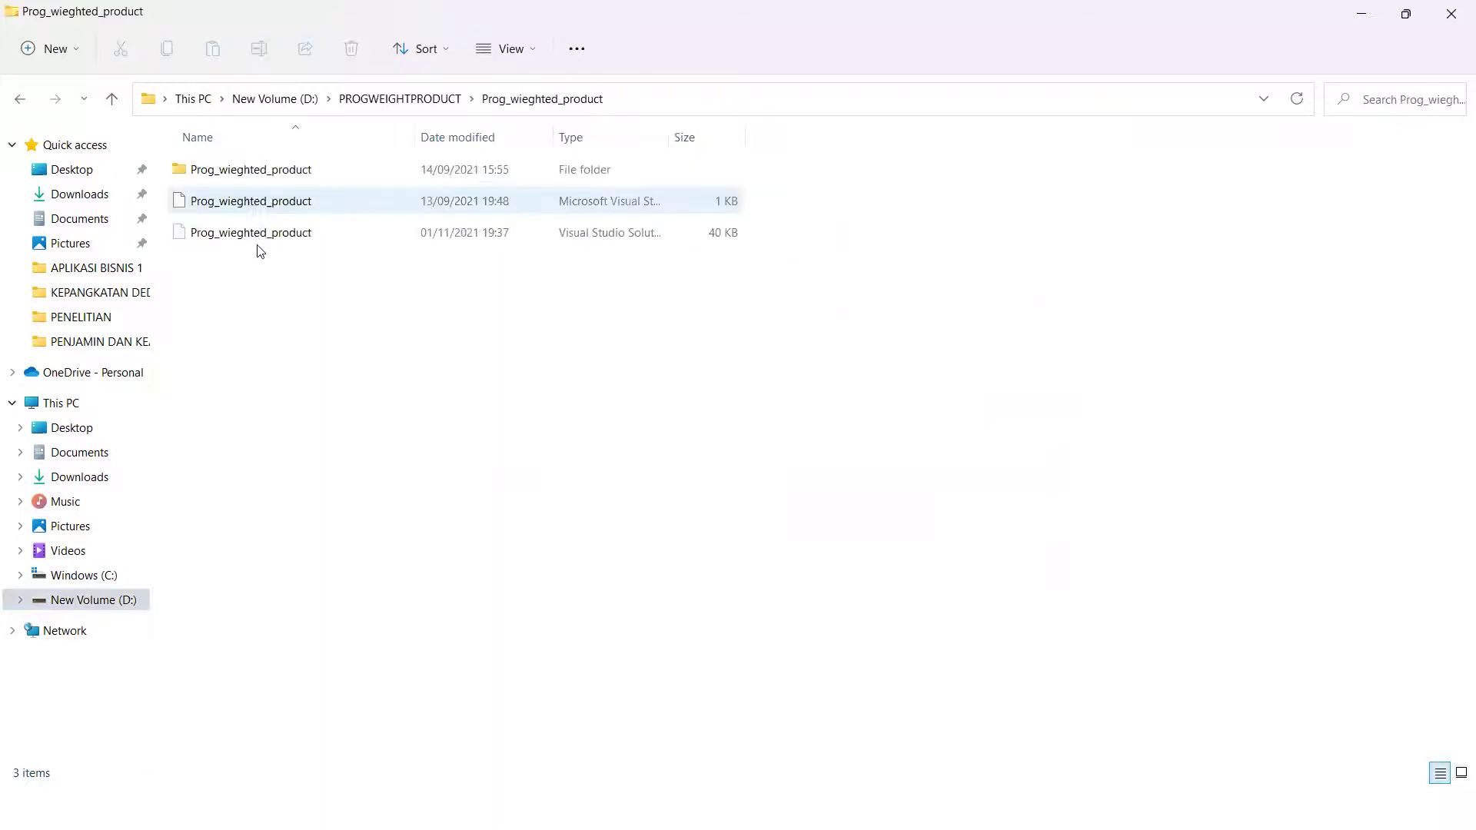
{"action": "double_click", "coordinate": [251, 171]}
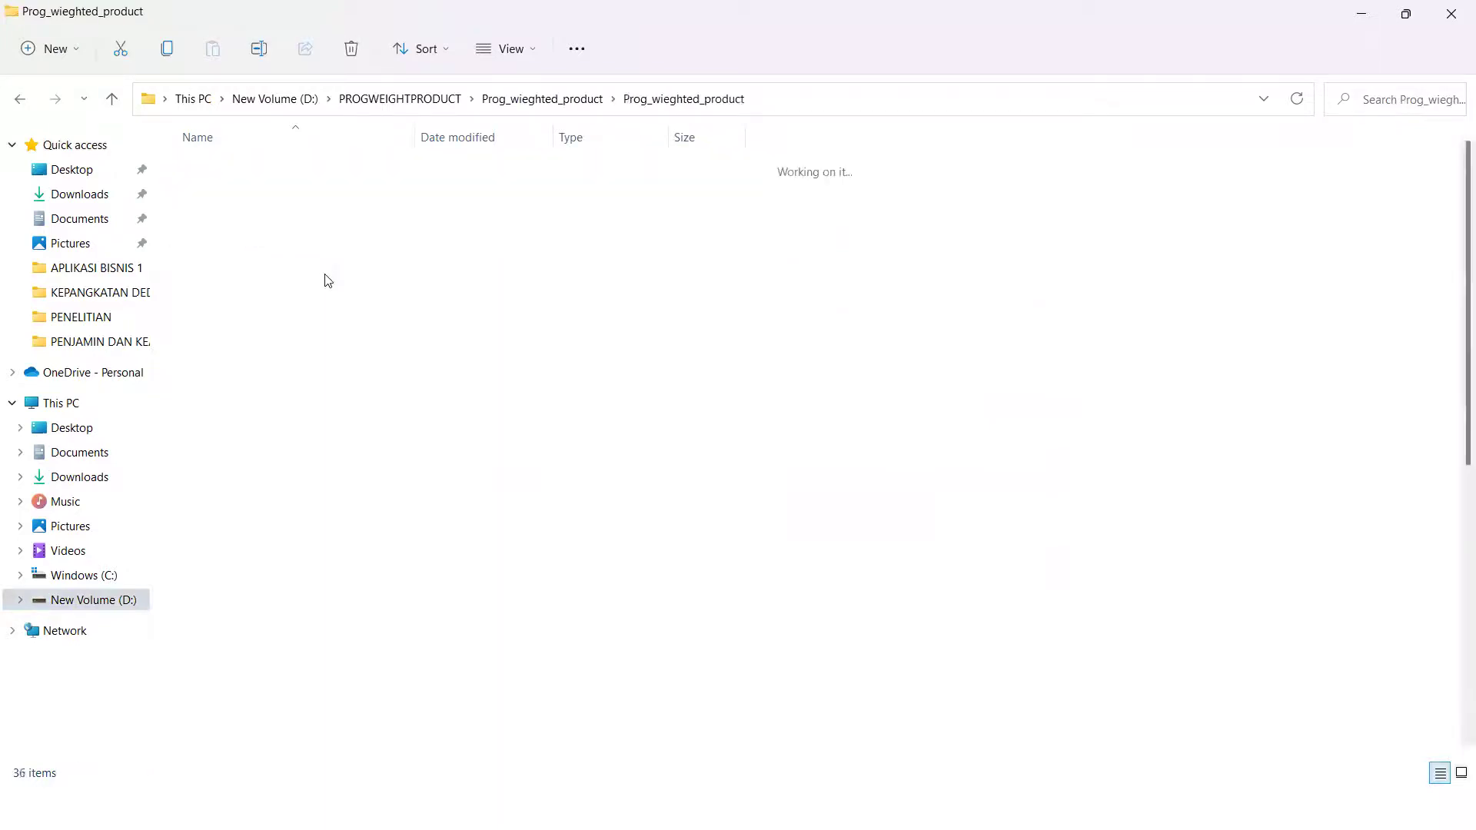
Open the Prog_wieghted_product Visual Basic project file in Visual Studio, dismissing the prompt for the .user file.
{"action": "scroll", "coordinate": [291, 473], "scroll_direction": "down", "scroll_amount": 6}
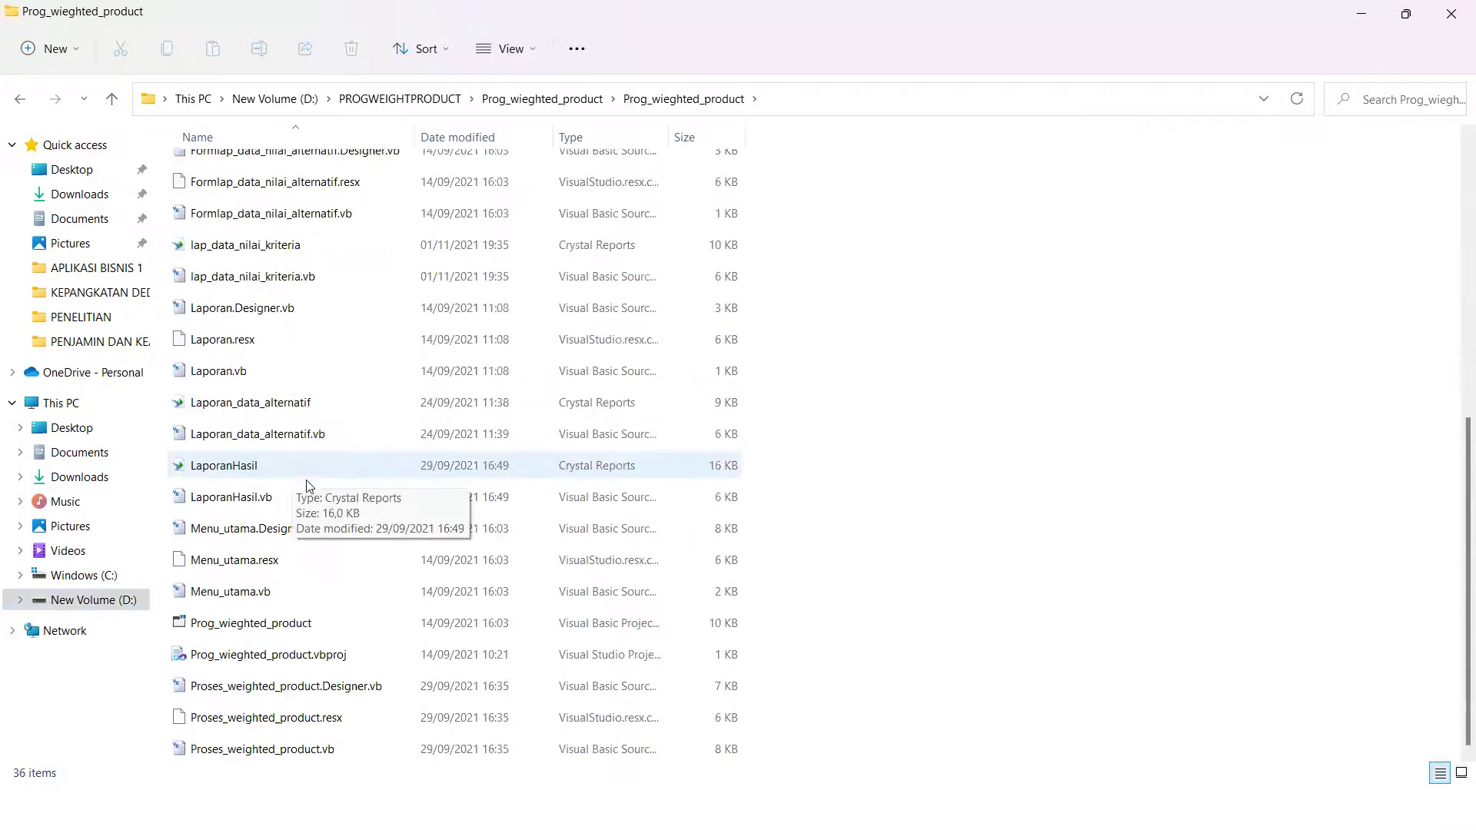
{"action": "double_click", "coordinate": [356, 660]}
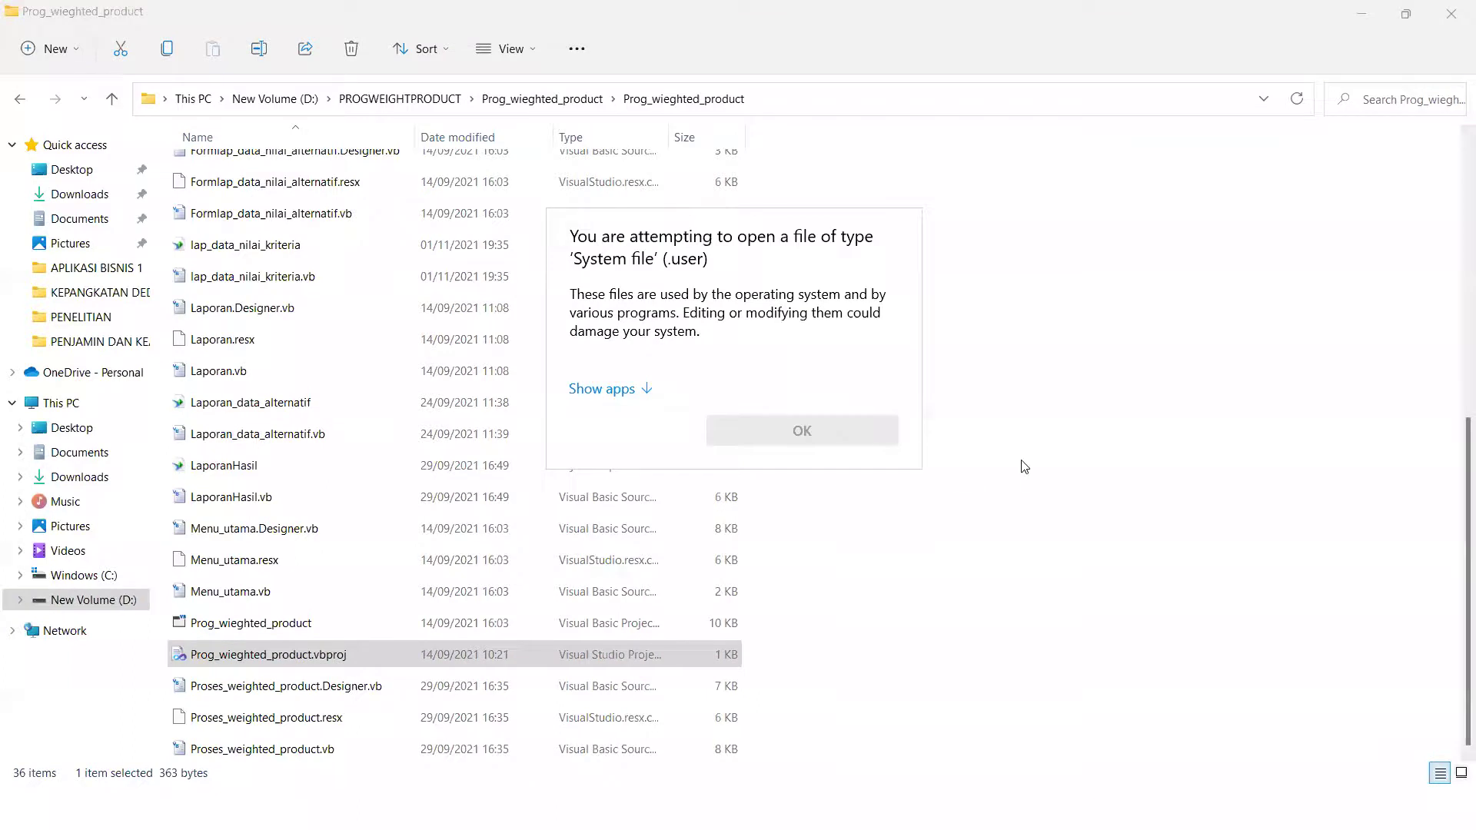
{"action": "left_click", "coordinate": [1047, 475]}
{"action": "left_click", "coordinate": [243, 624]}
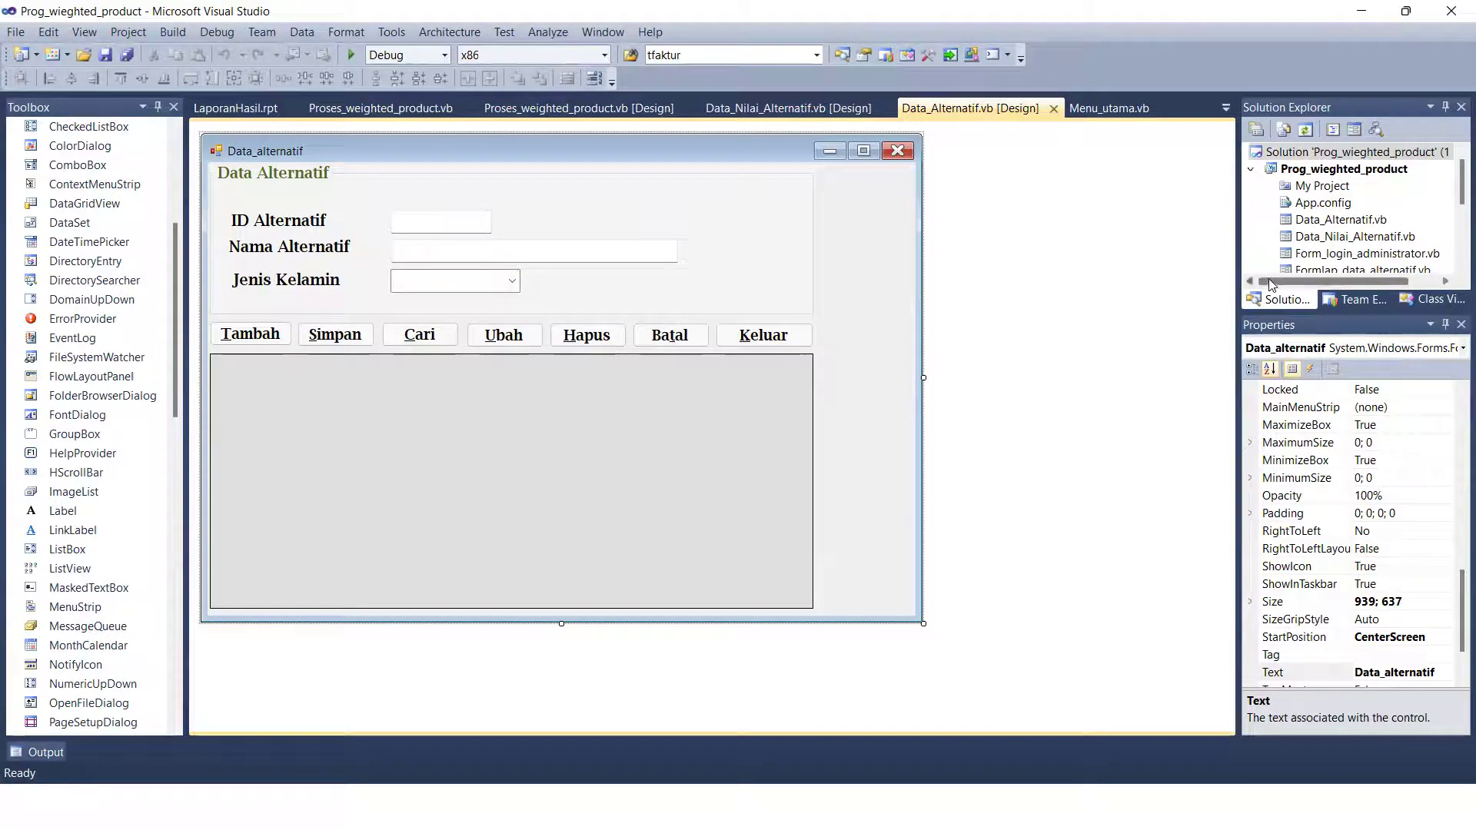
Look through the project's forms and reports, and view the Form_login_administrator.vb design with the Toolbox shown beside it.
{"action": "scroll", "coordinate": [1330, 250], "scroll_direction": "down", "scroll_amount": 3}
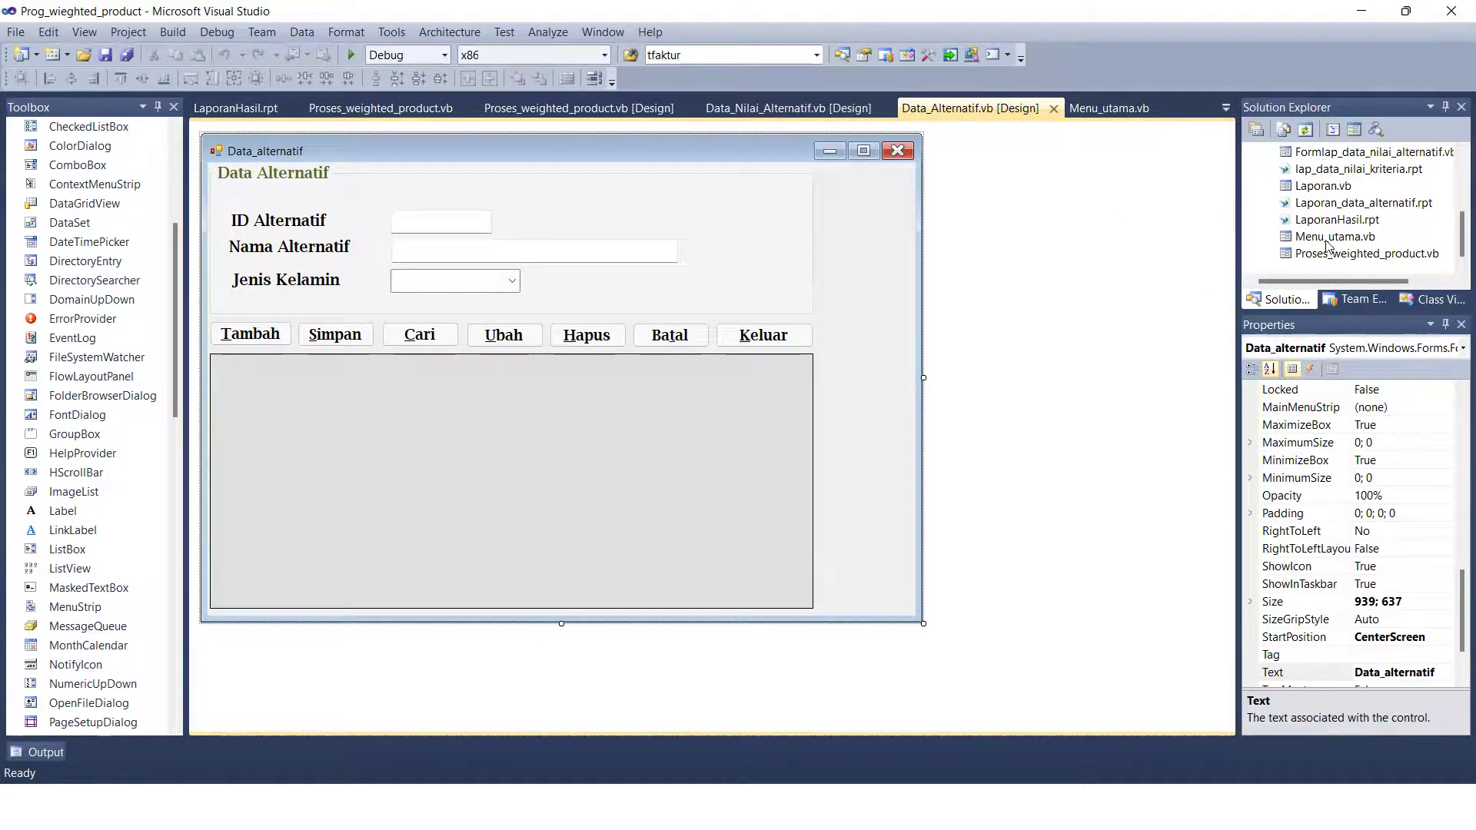
{"action": "scroll", "coordinate": [1327, 208], "scroll_direction": "up", "scroll_amount": 2}
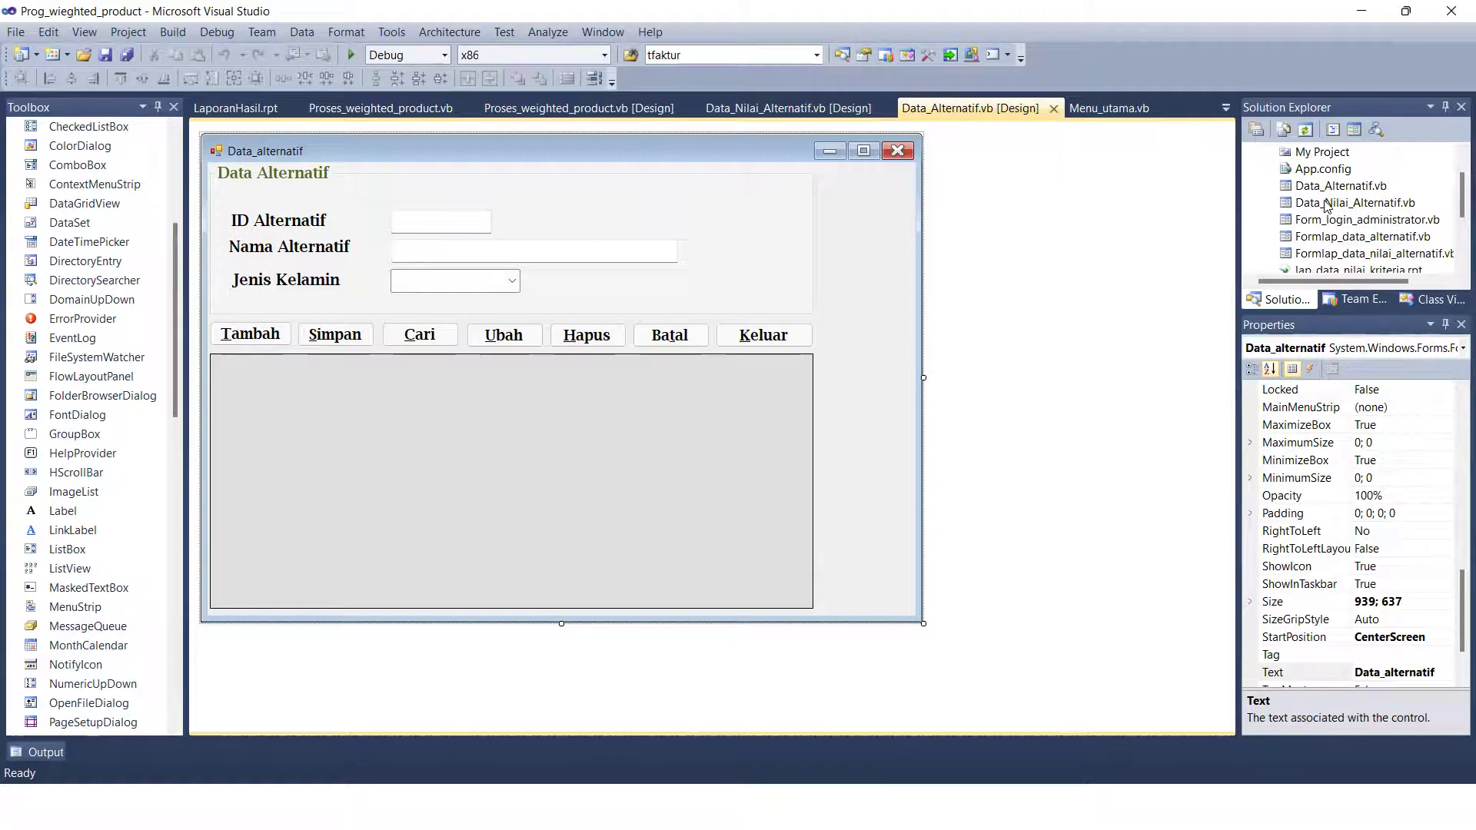
{"action": "scroll", "coordinate": [1326, 207], "scroll_direction": "up", "scroll_amount": 1}
{"action": "scroll", "coordinate": [1326, 207], "scroll_direction": "down", "scroll_amount": 2}
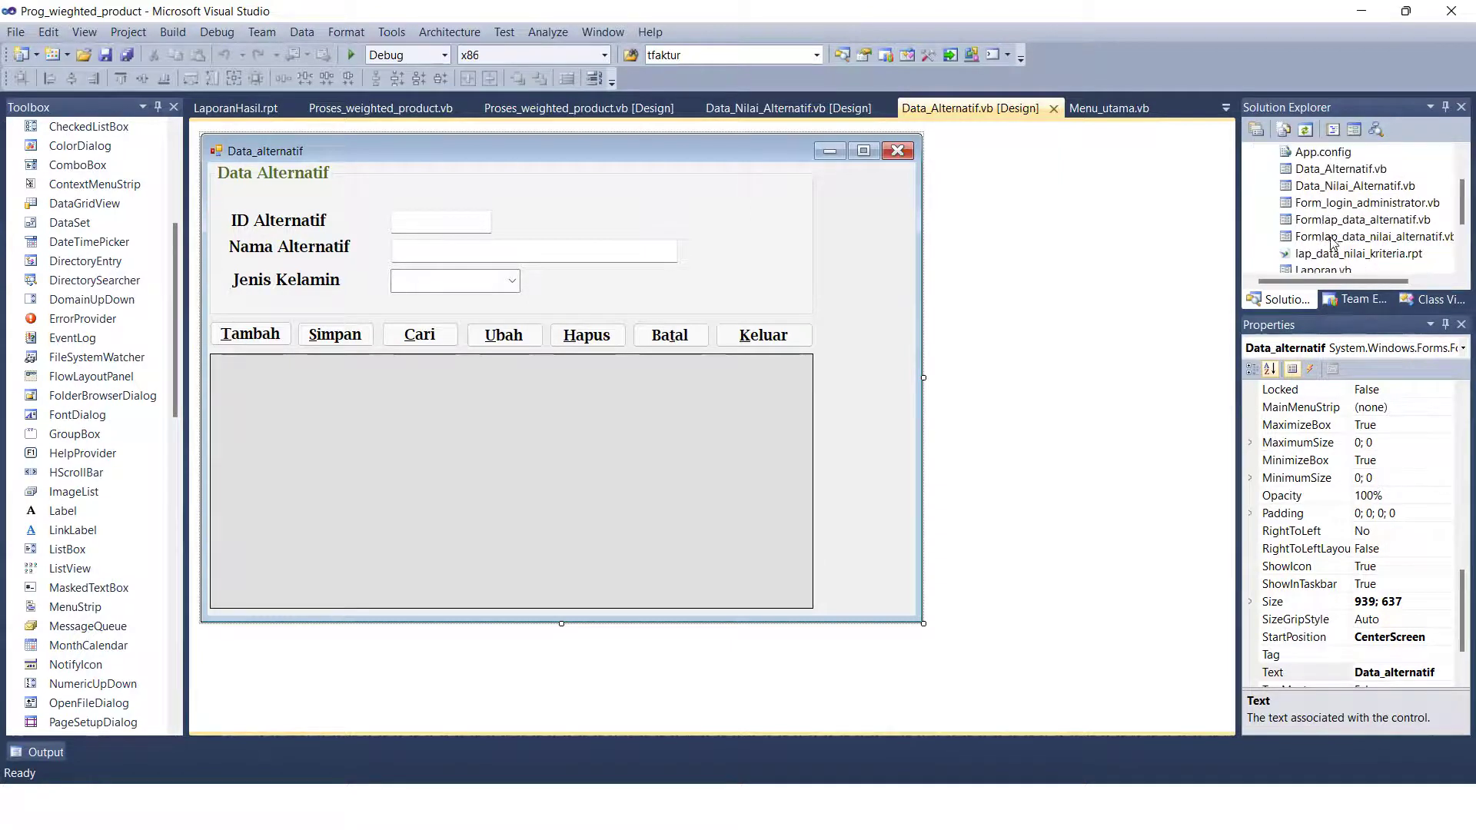
{"action": "scroll", "coordinate": [1334, 254], "scroll_direction": "down", "scroll_amount": 2}
{"action": "scroll", "coordinate": [1331, 225], "scroll_direction": "up", "scroll_amount": 2}
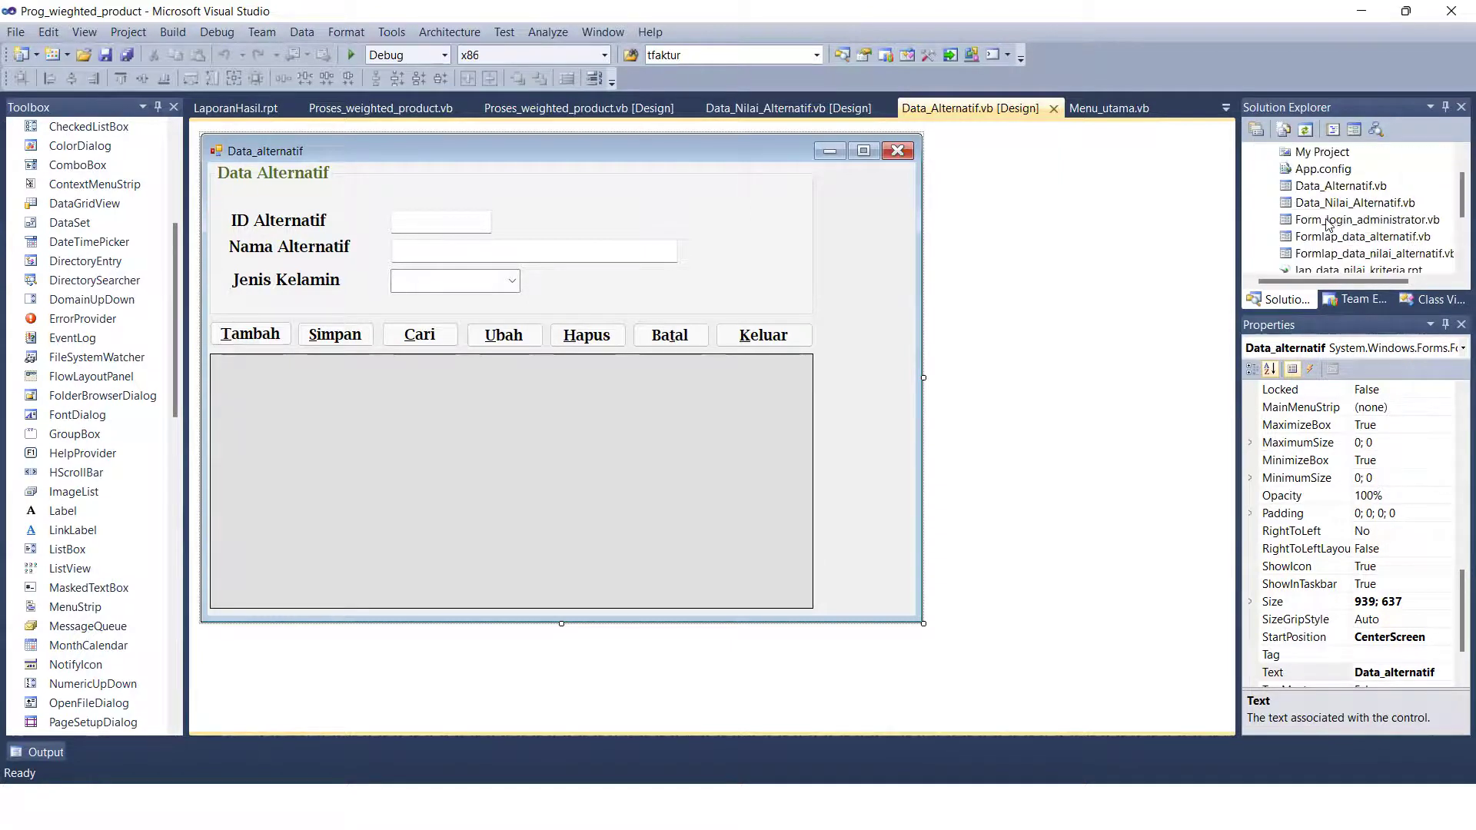
{"action": "scroll", "coordinate": [1380, 242], "scroll_direction": "up", "scroll_amount": 1}
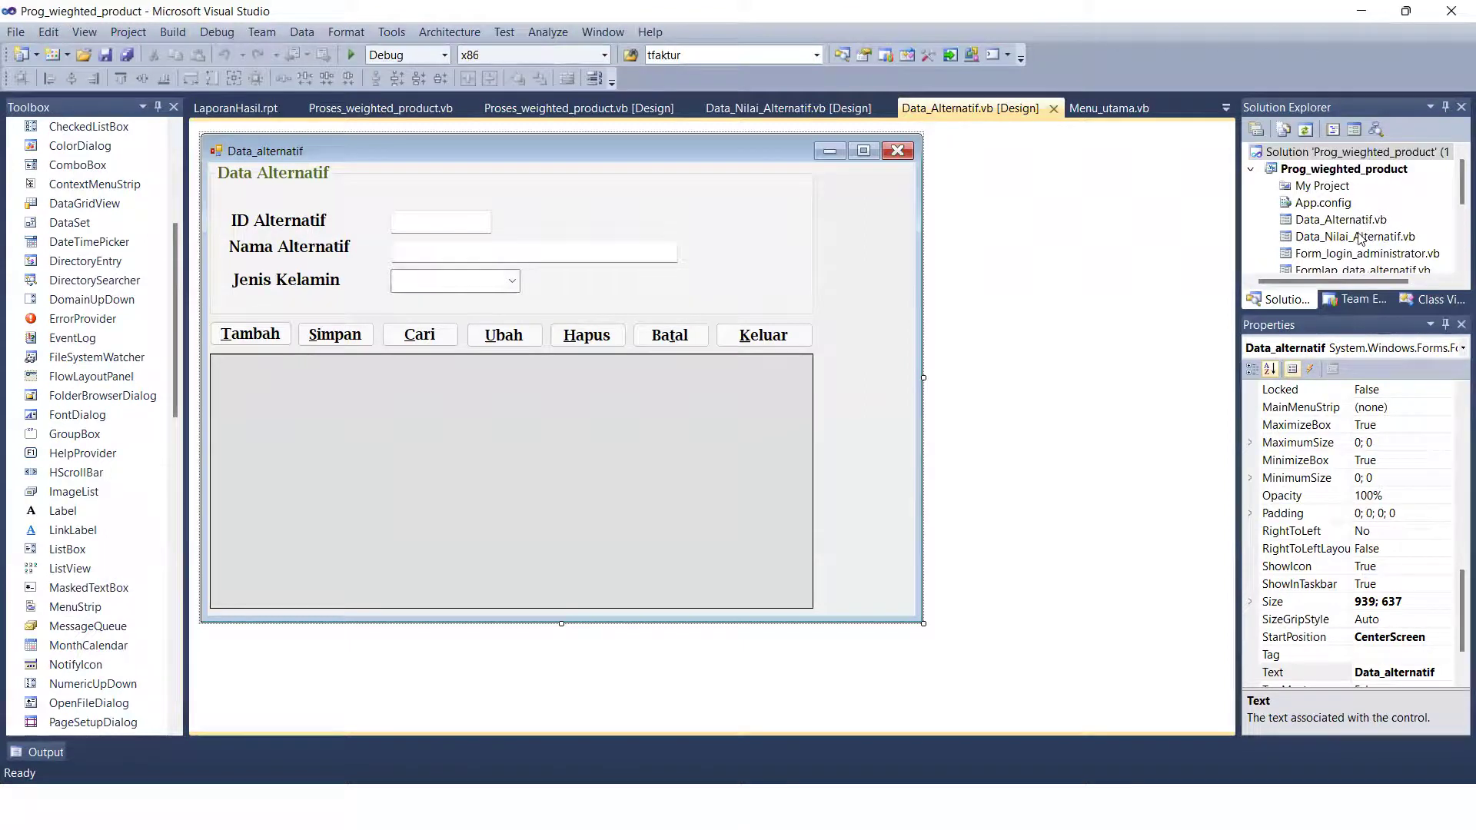
{"action": "double_click", "coordinate": [1353, 253]}
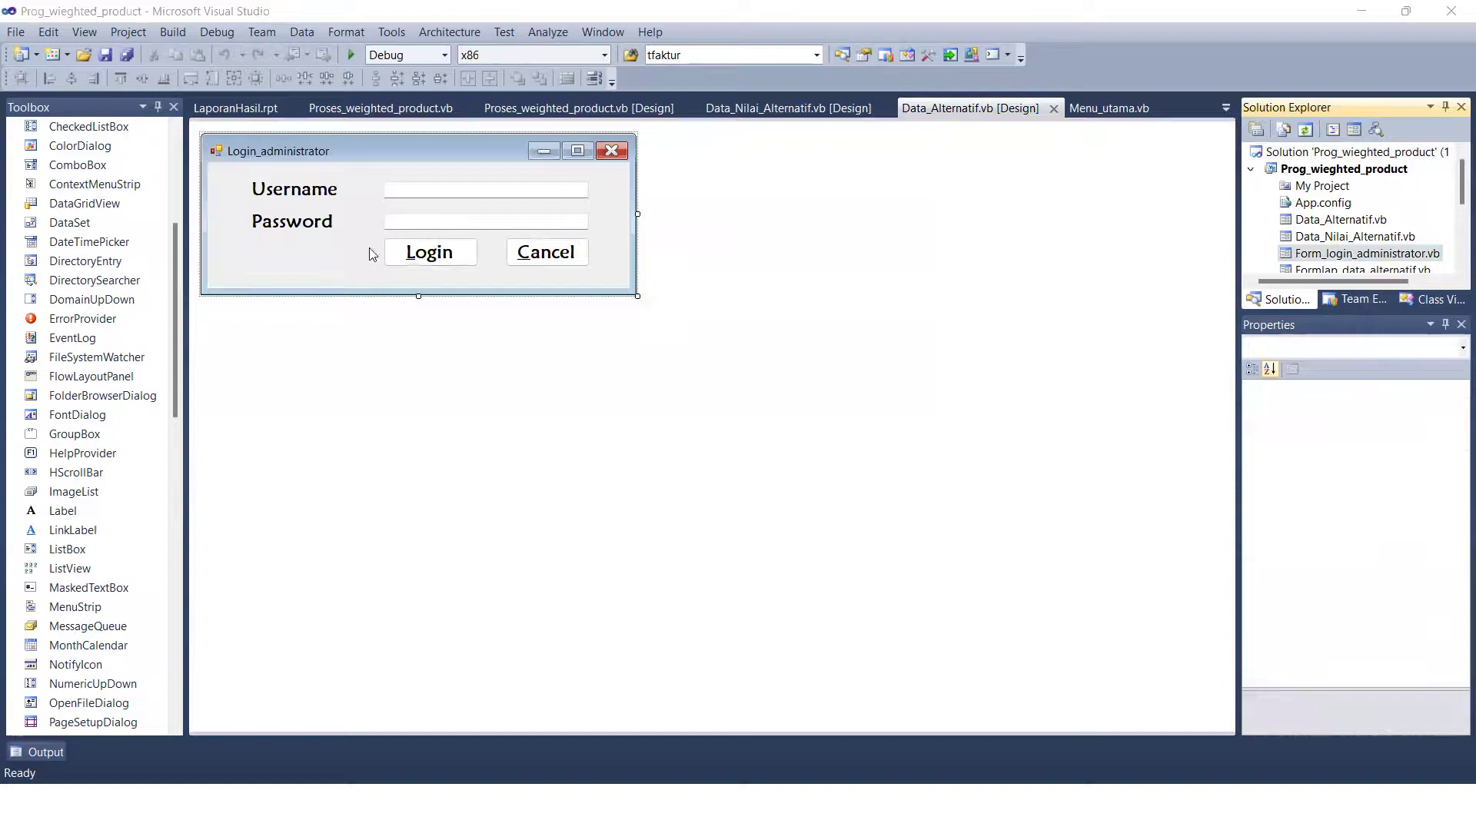
{"action": "key", "text": "ctrl+alt+t"}
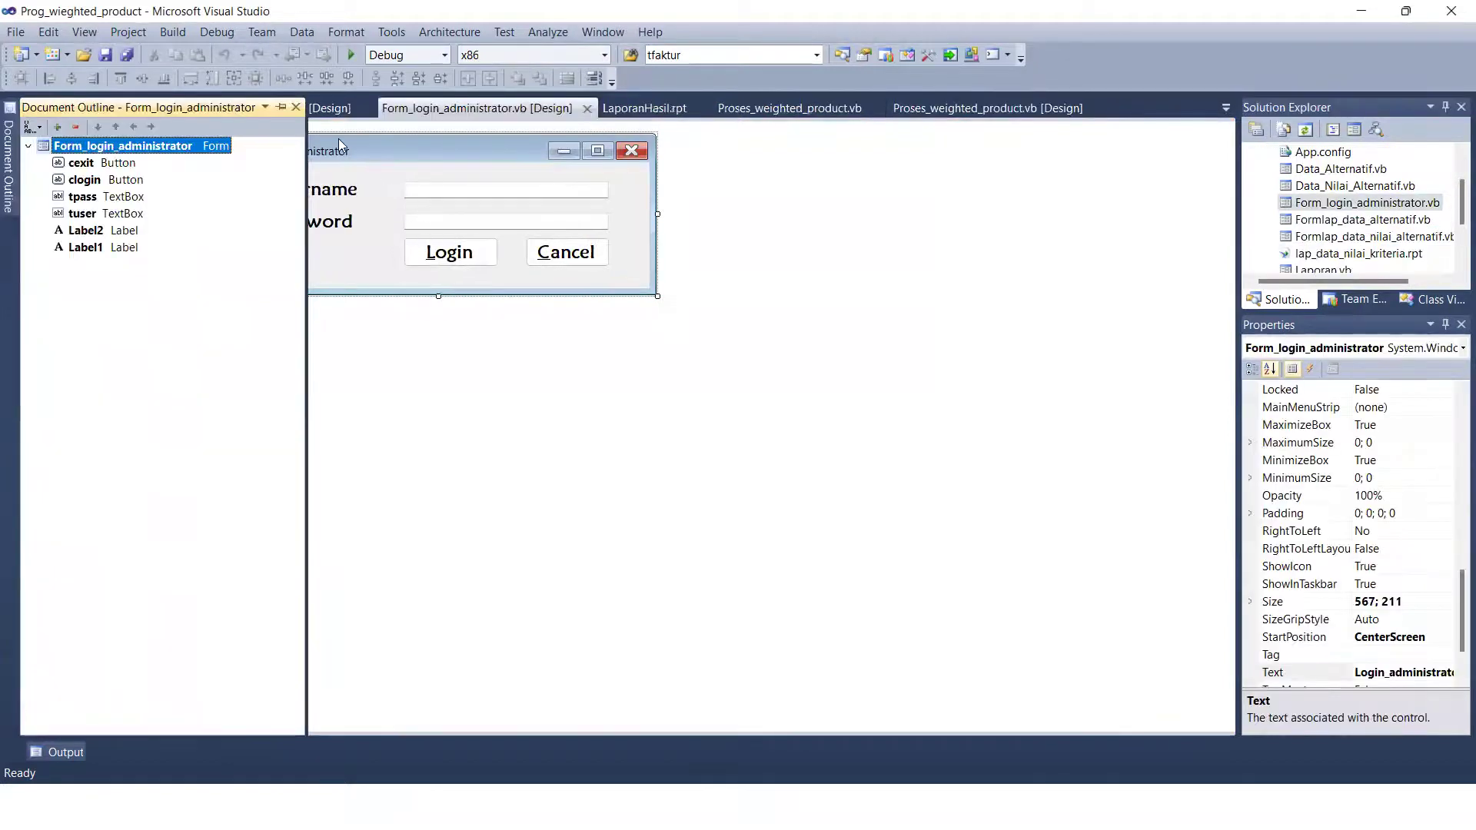
{"action": "key", "text": "ctrl+alt+x"}
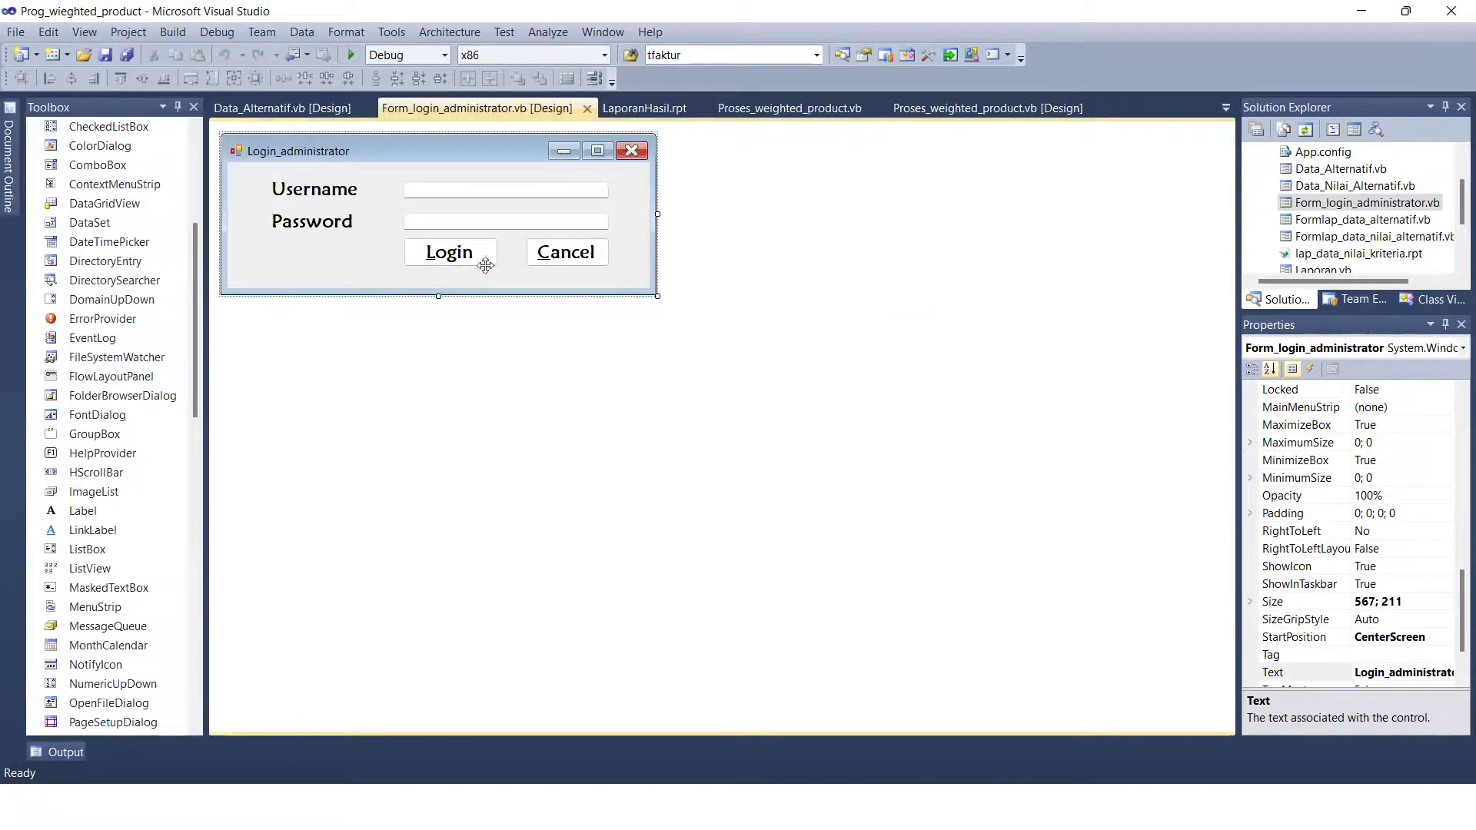
Open the Menu_utama.vb form design and inspect its File, Proses Weighted Product, Laporan and Exit menus.
{"action": "scroll", "coordinate": [1353, 223], "scroll_direction": "down", "scroll_amount": 2}
{"action": "left_click", "coordinate": [1351, 238]}
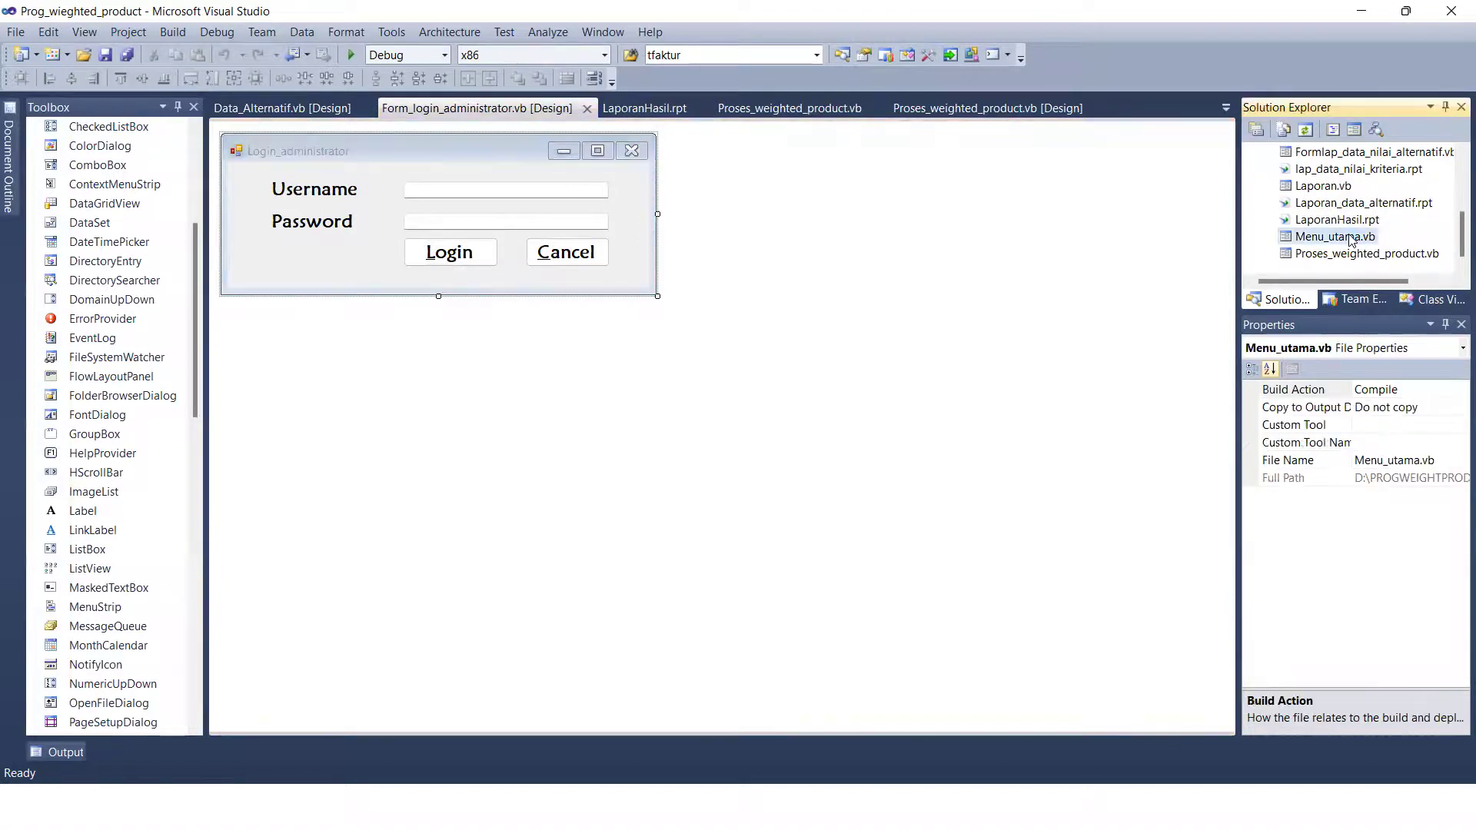
{"action": "double_click", "coordinate": [1351, 237]}
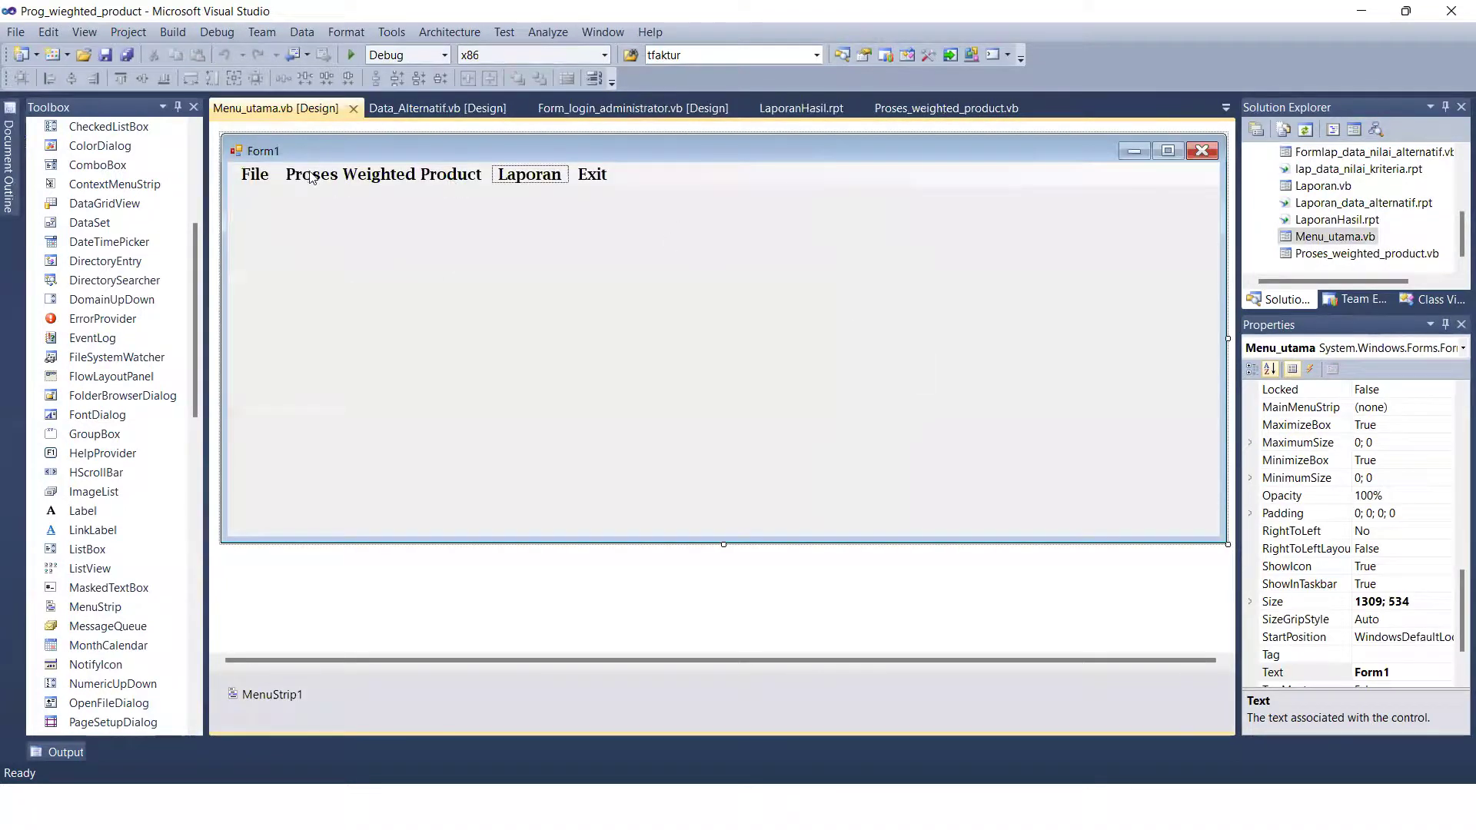
{"action": "left_click", "coordinate": [258, 178]}
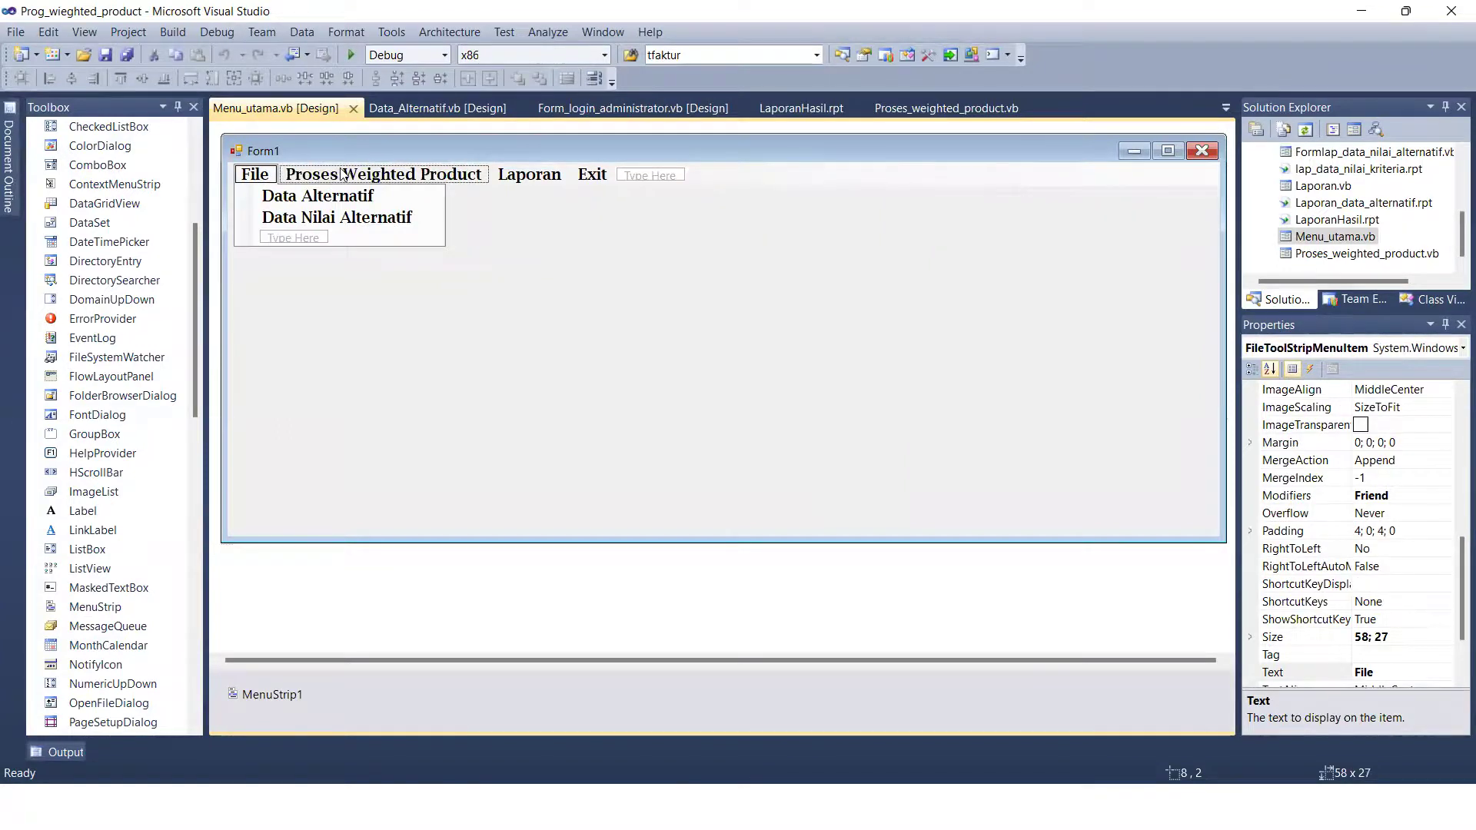
{"action": "left_click", "coordinate": [367, 177]}
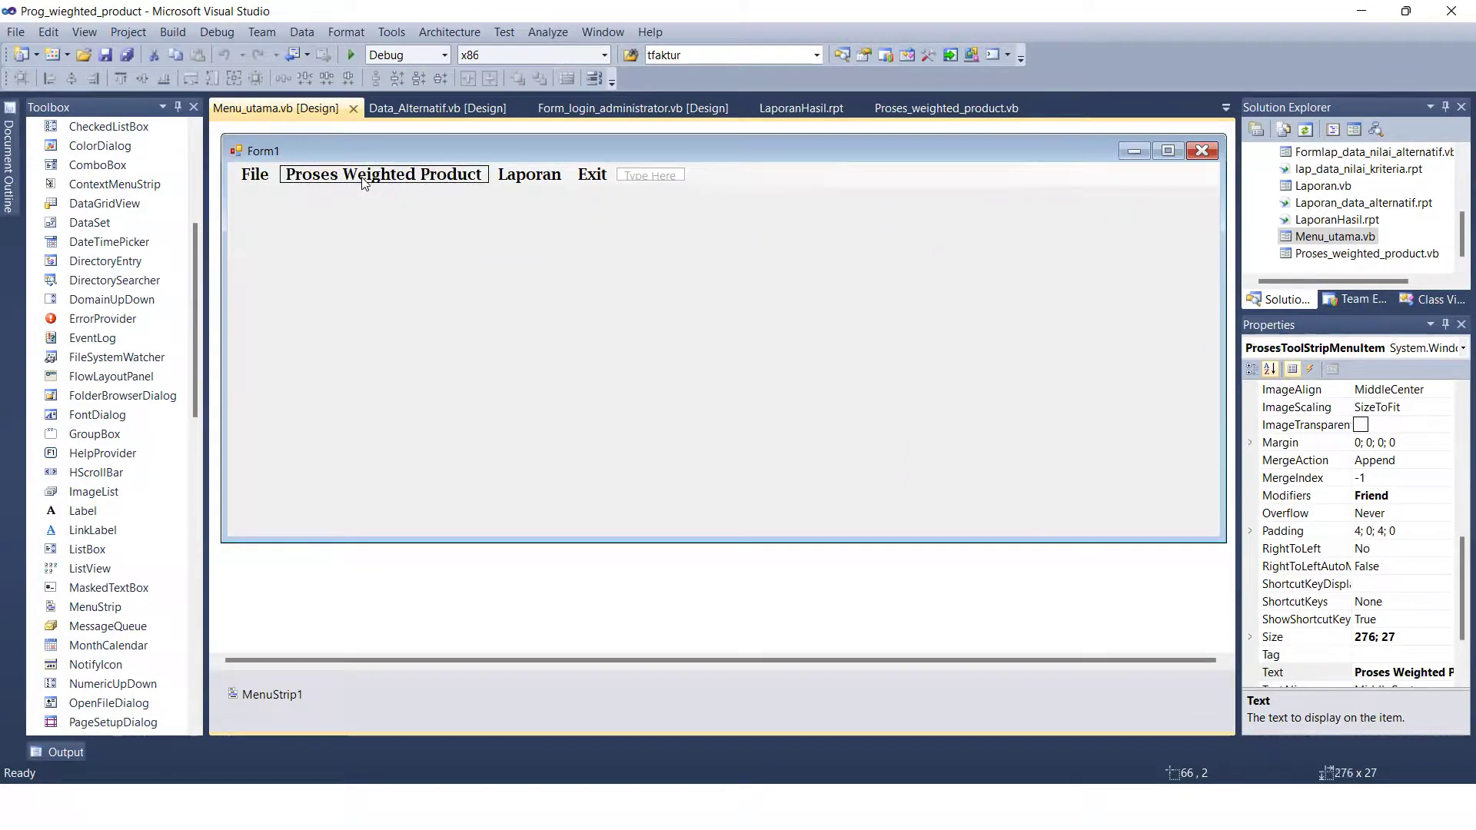
{"action": "left_click", "coordinate": [539, 179]}
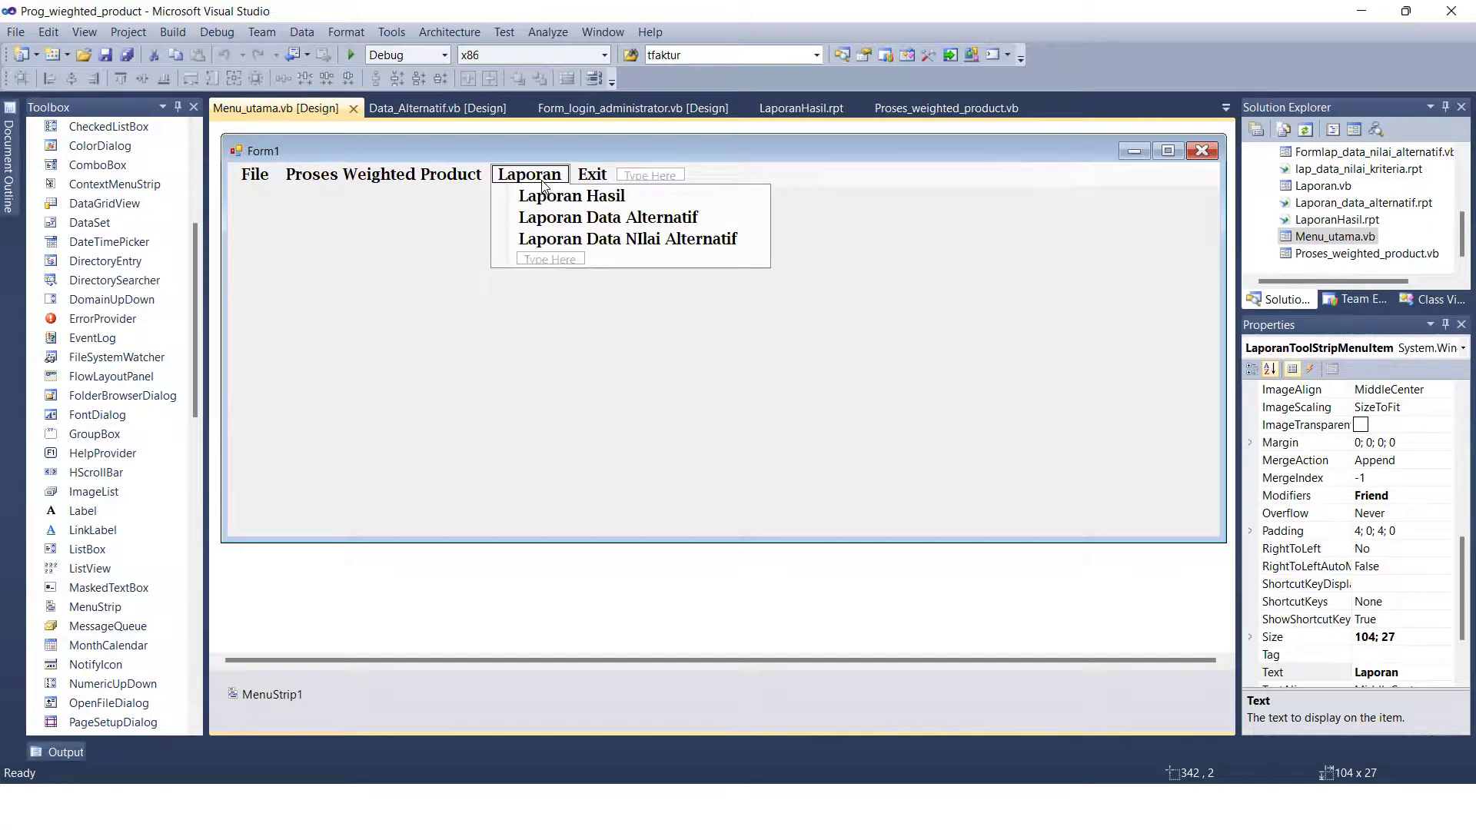
{"action": "left_click", "coordinate": [592, 175]}
{"action": "left_click", "coordinate": [921, 260]}
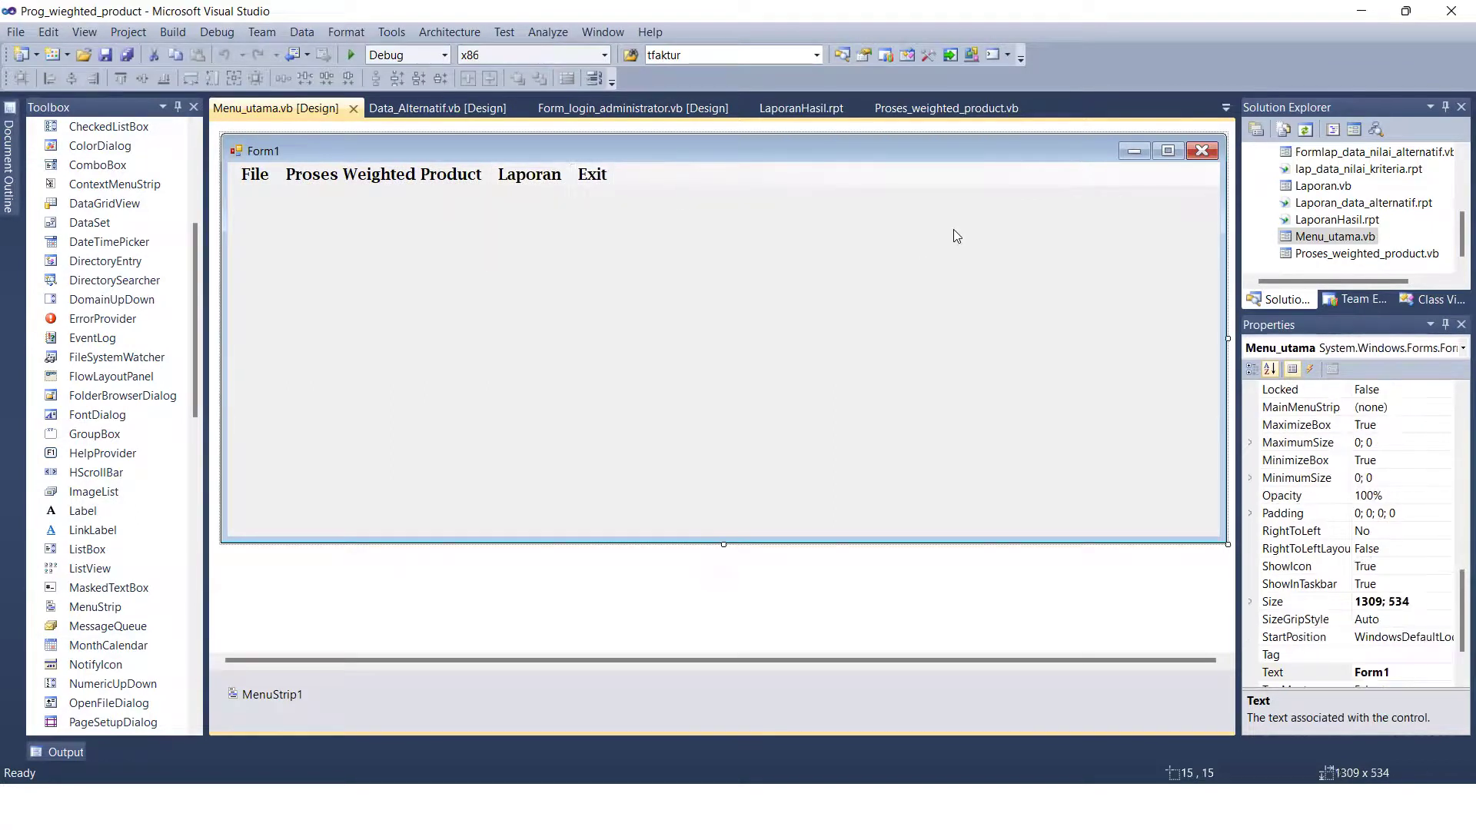
Run the project and log in through the administrator form with the username and password.
{"action": "left_click", "coordinate": [349, 53]}
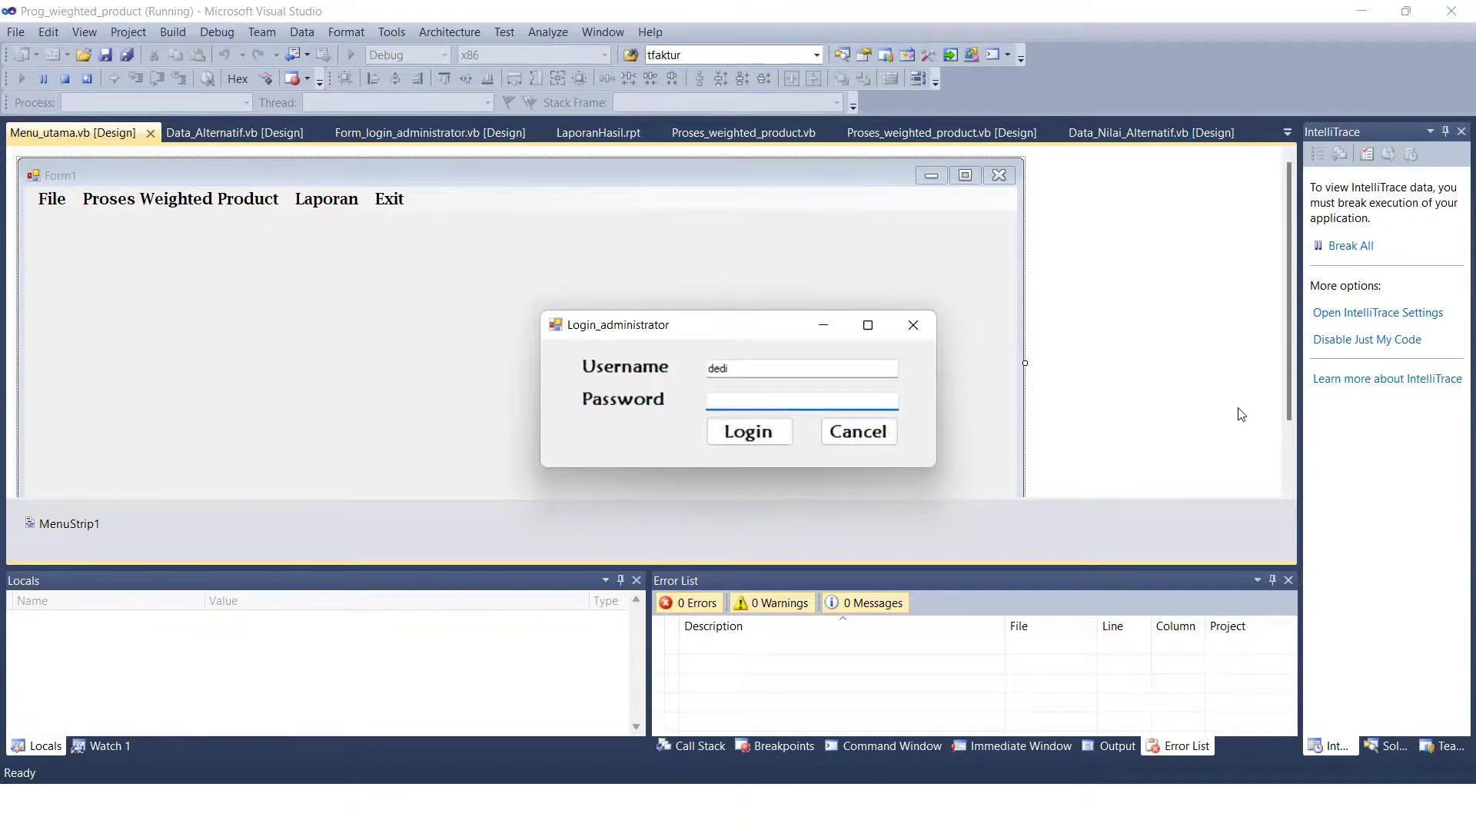
{"action": "key", "text": "Return"}
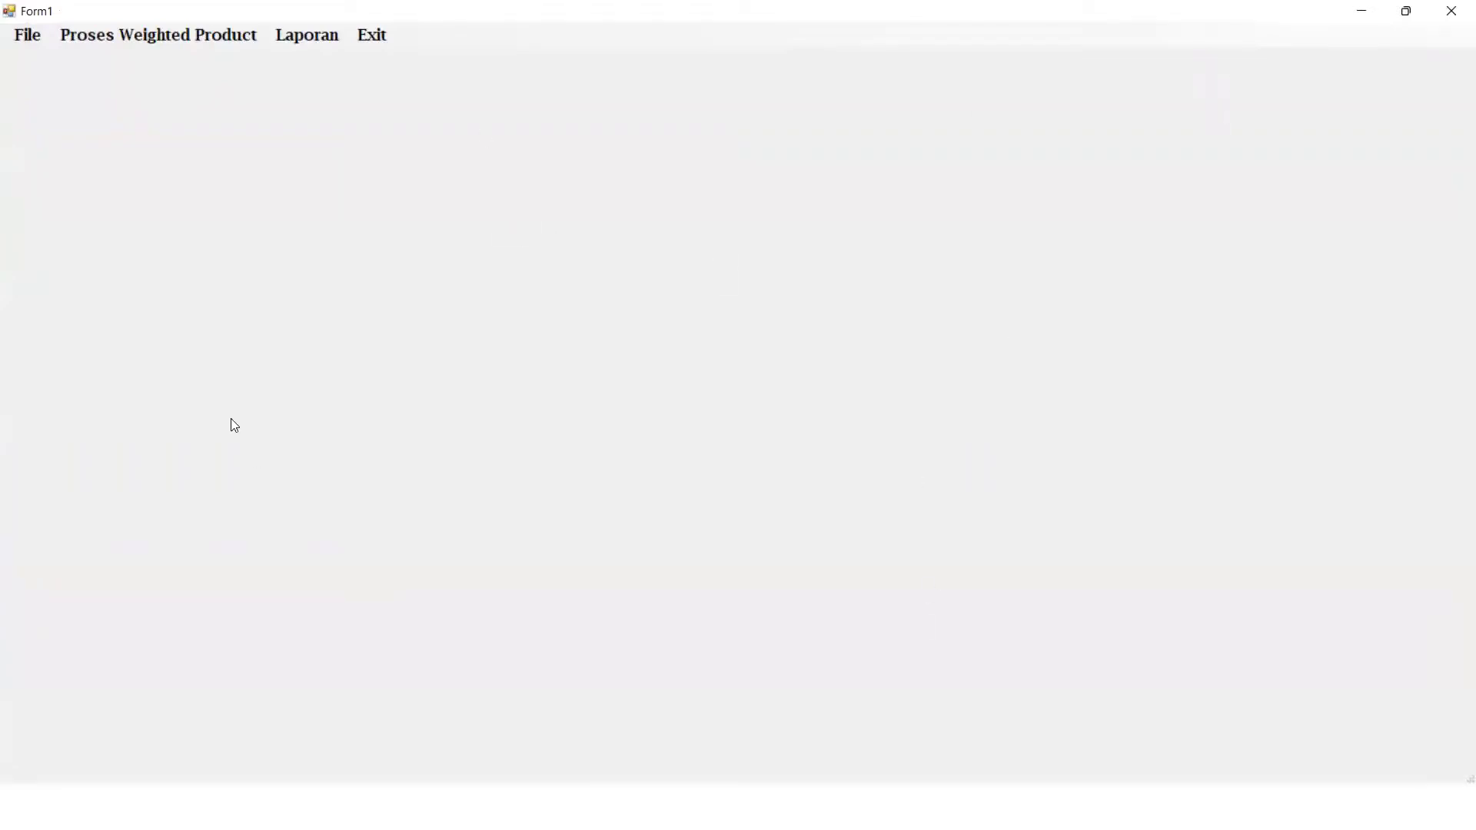
{"action": "left_click", "coordinate": [28, 34]}
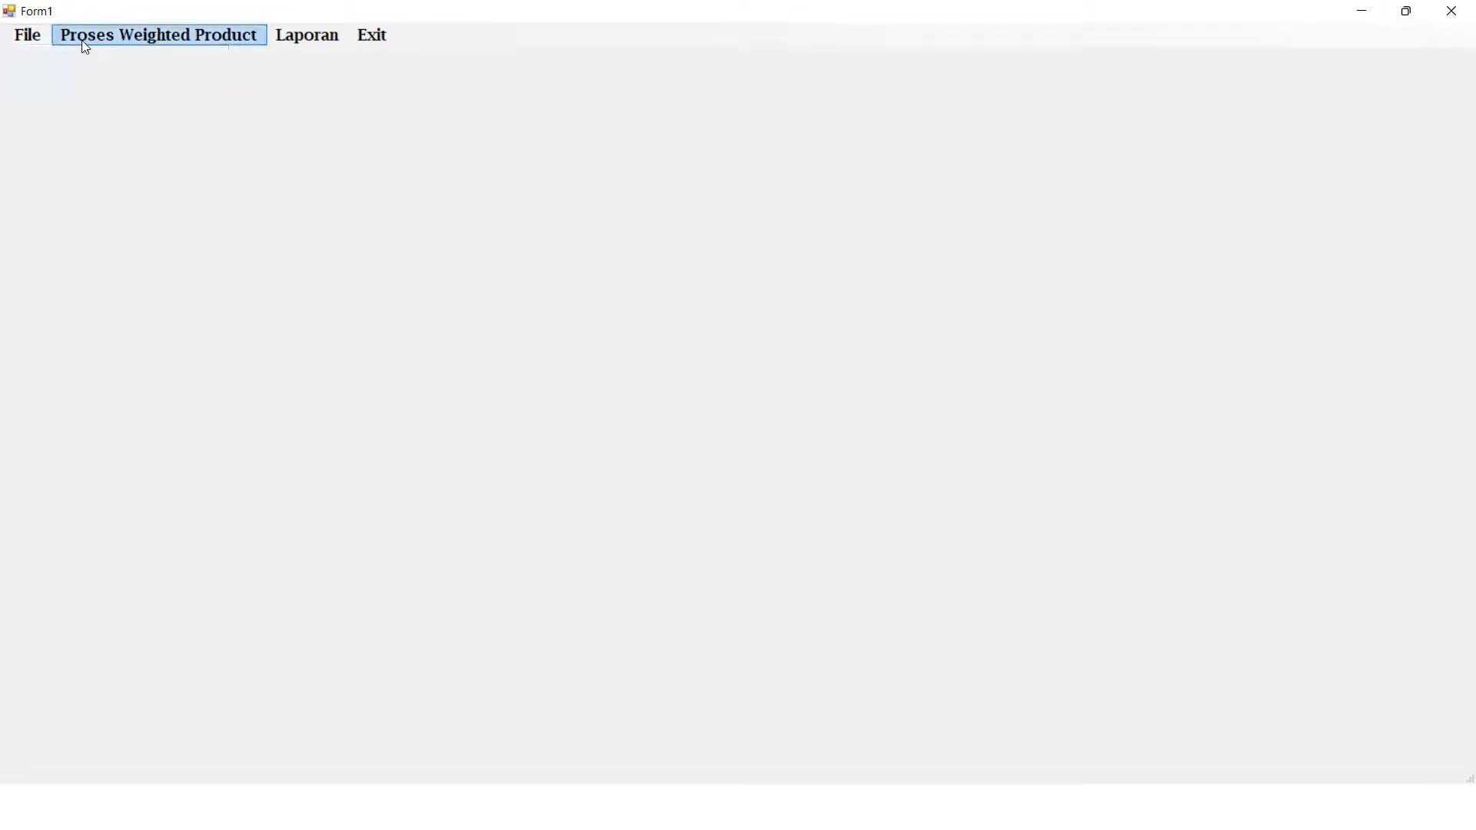
{"action": "left_click", "coordinate": [86, 47]}
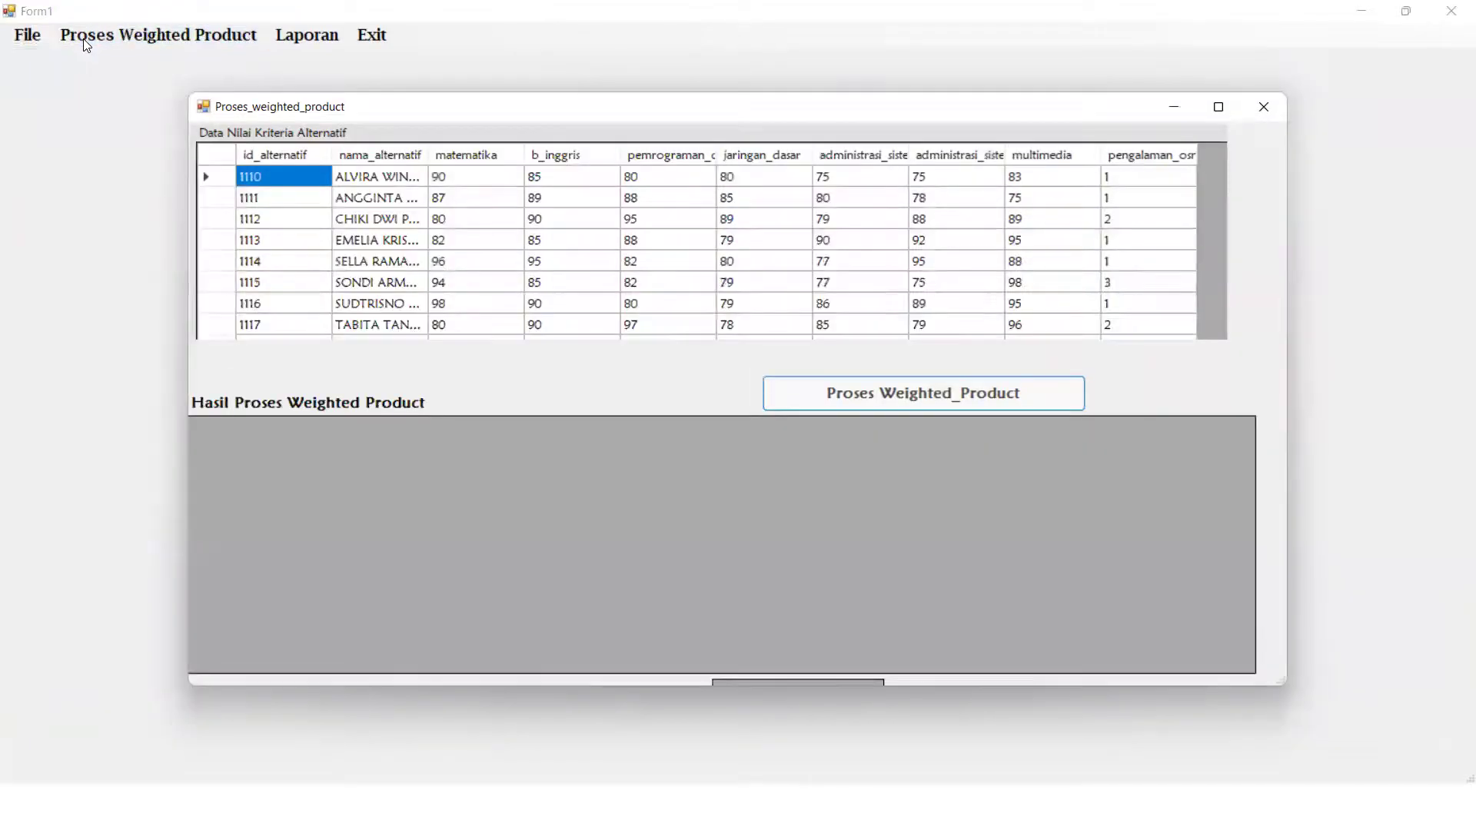
{"action": "left_click", "coordinate": [1264, 109]}
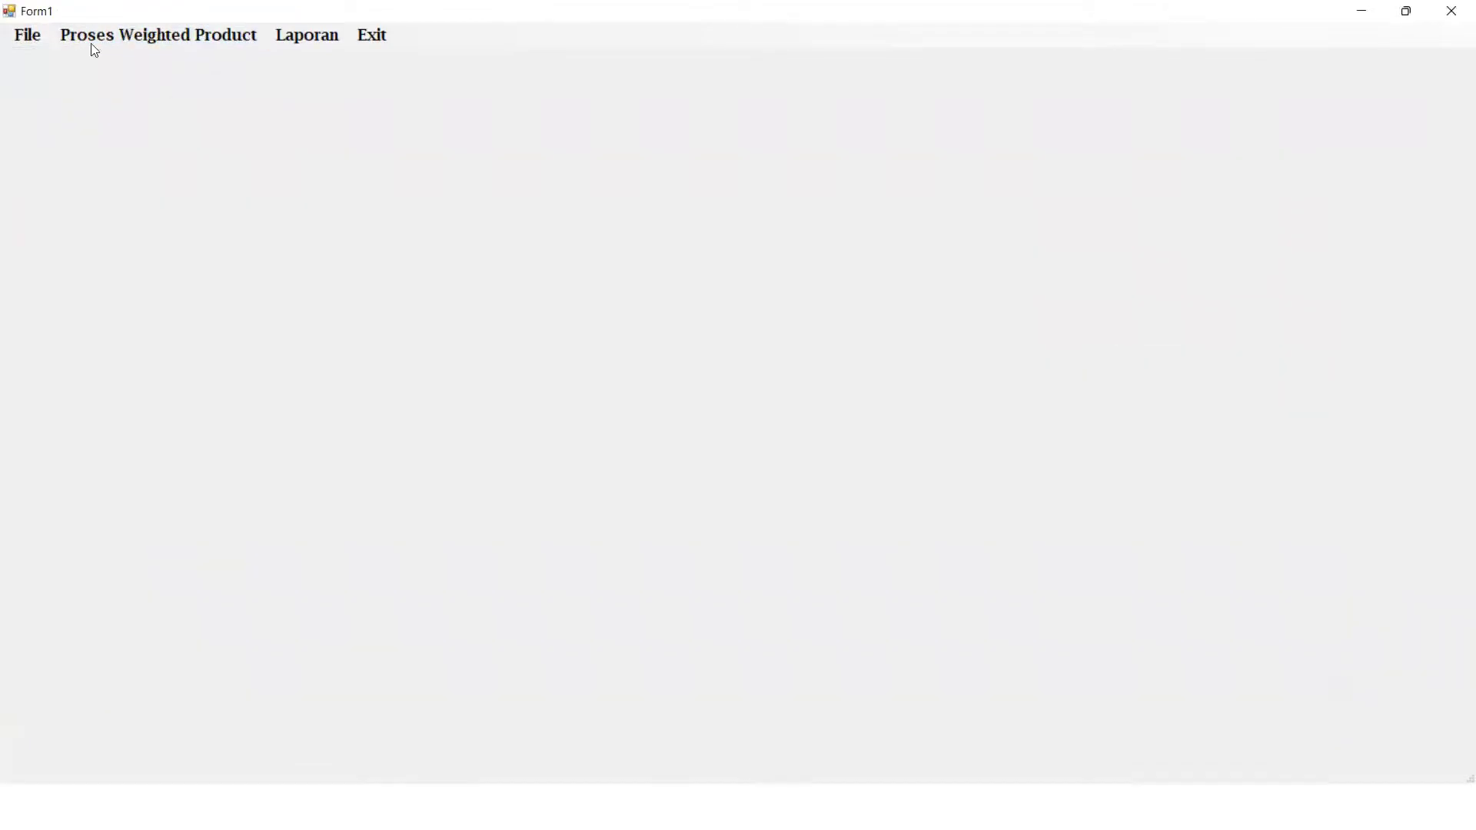
Open the Data Alternatif form in the running application and look through its list of records.
{"action": "left_click", "coordinate": [25, 37]}
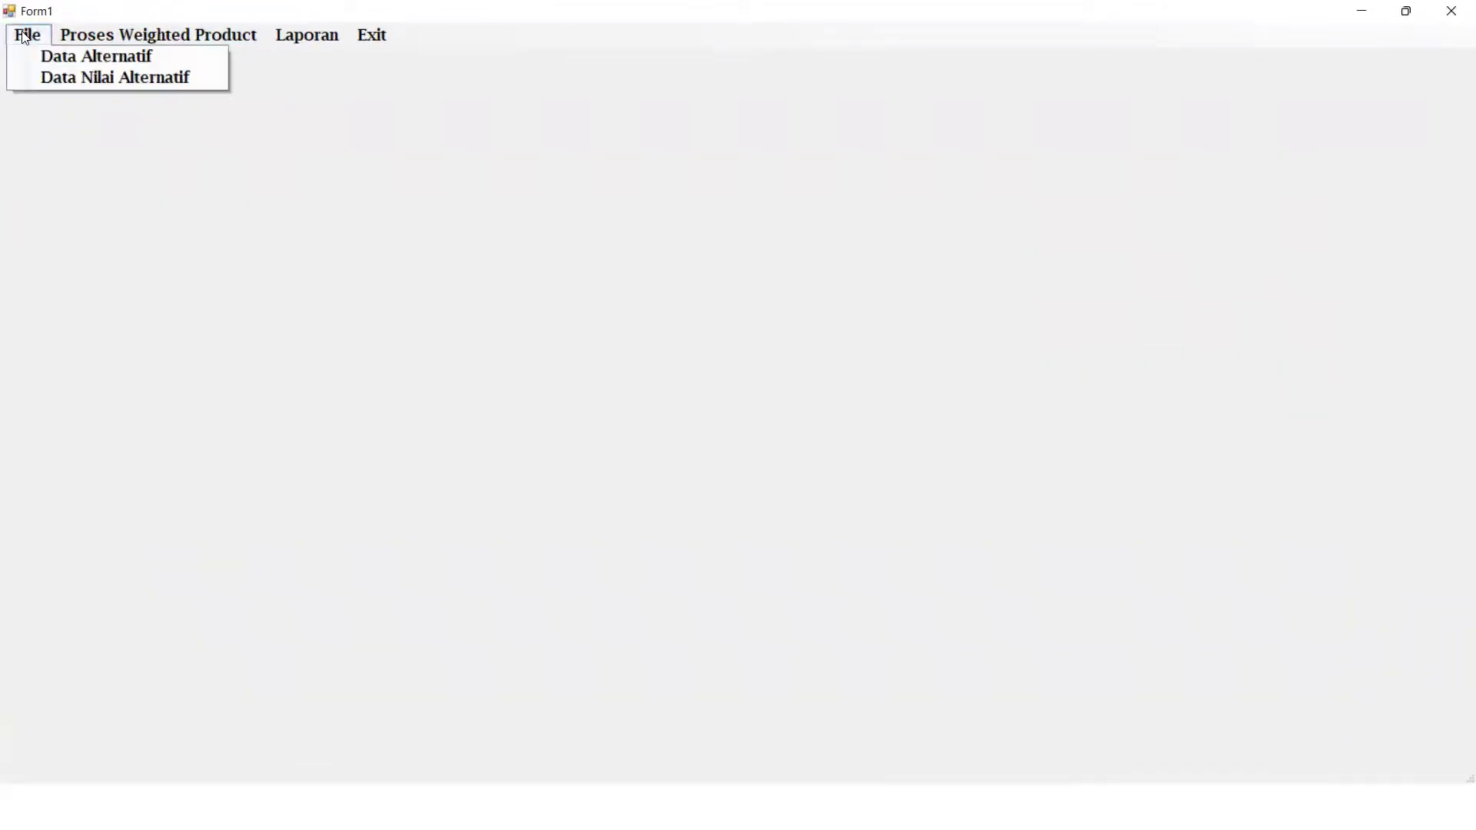
{"action": "left_click", "coordinate": [92, 58]}
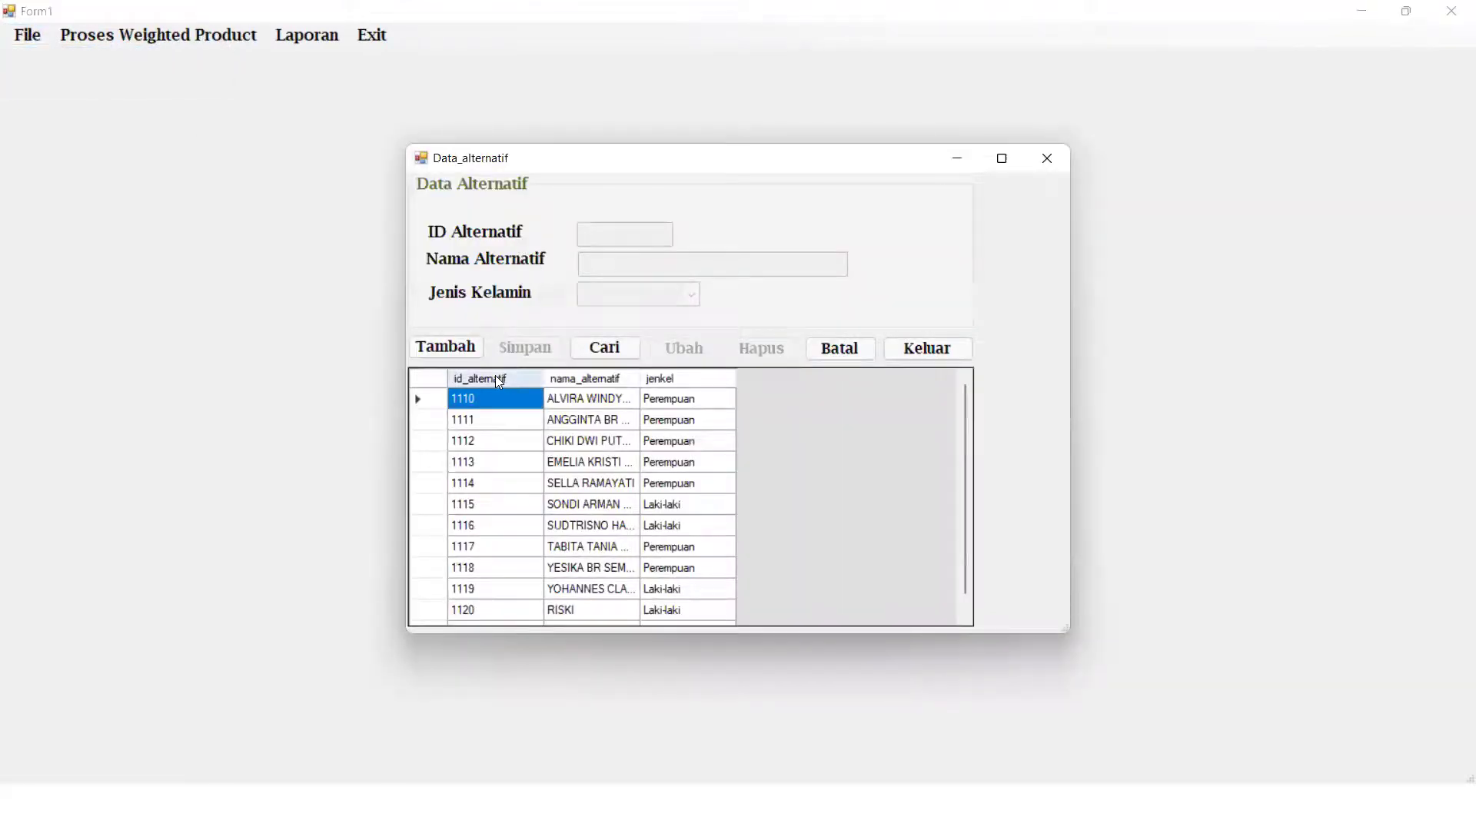
{"action": "scroll", "coordinate": [569, 555], "scroll_direction": "down", "scroll_amount": 1}
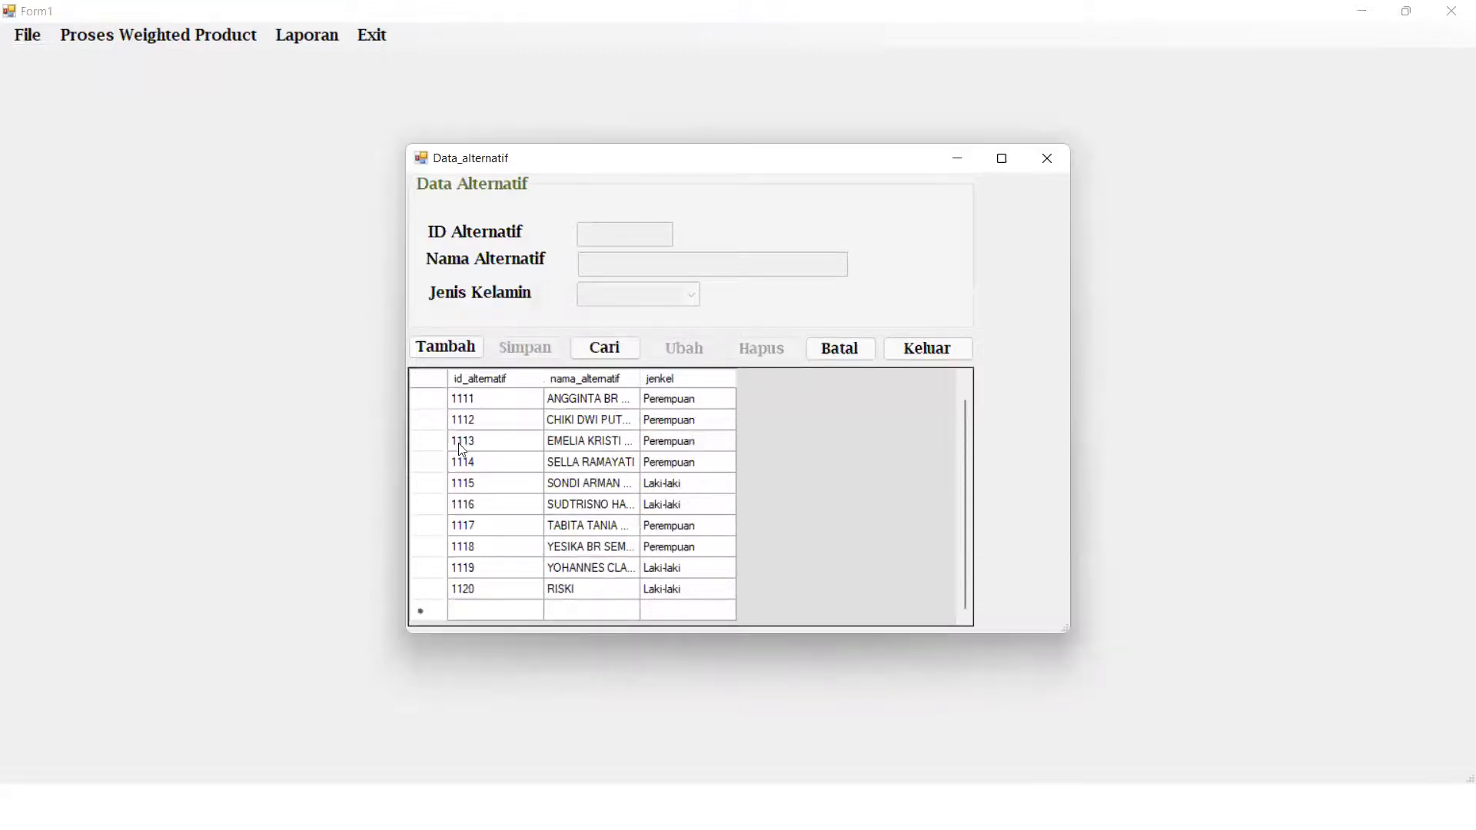
{"action": "scroll", "coordinate": [529, 408], "scroll_direction": "up", "scroll_amount": 1}
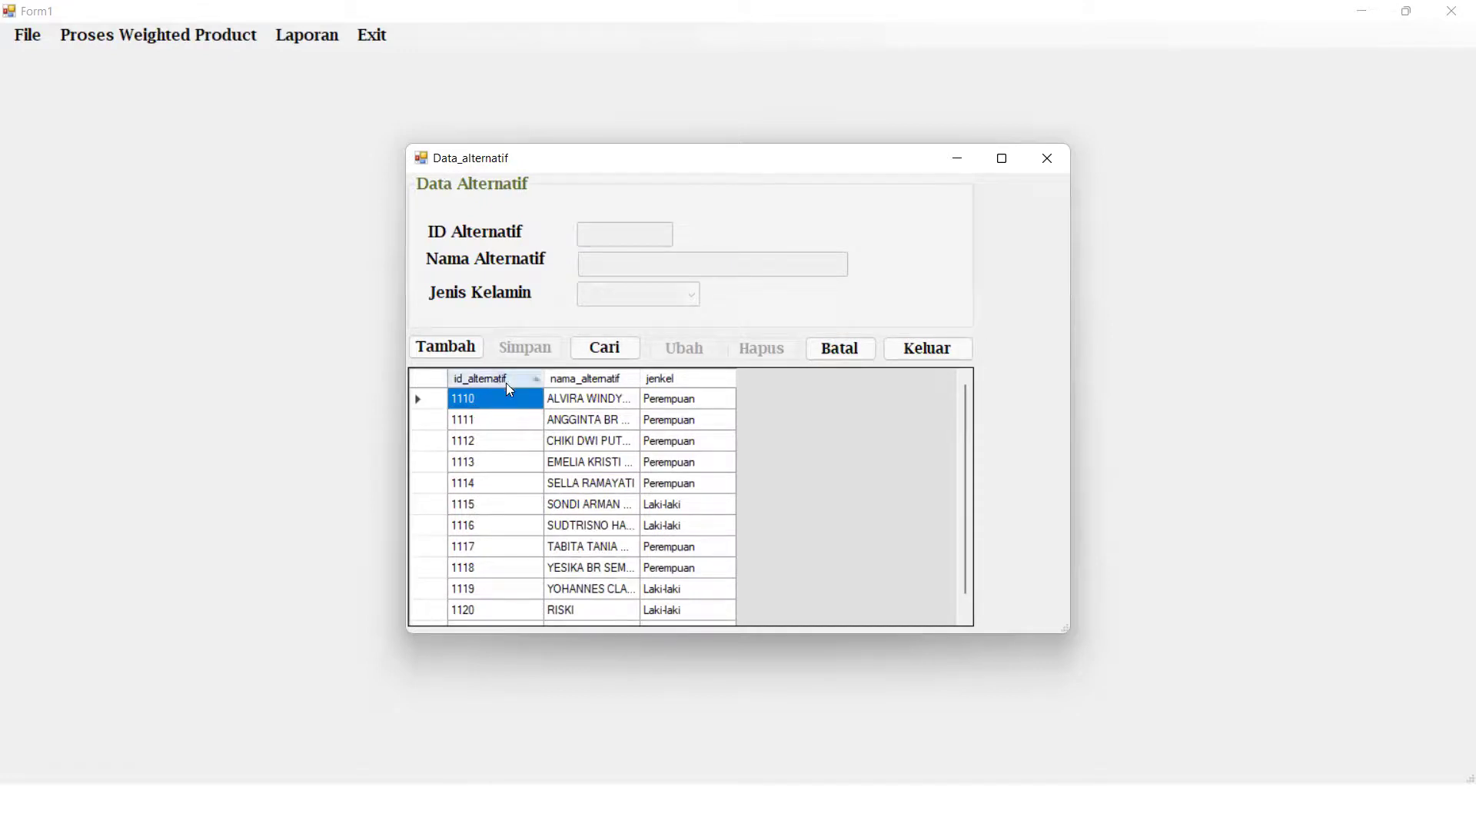
Sort the Data Alternatif records by nama_alternatif, jenkel and finally id_alternatif, and review the list down to its end.
{"action": "left_click", "coordinate": [598, 384]}
{"action": "left_click", "coordinate": [678, 381]}
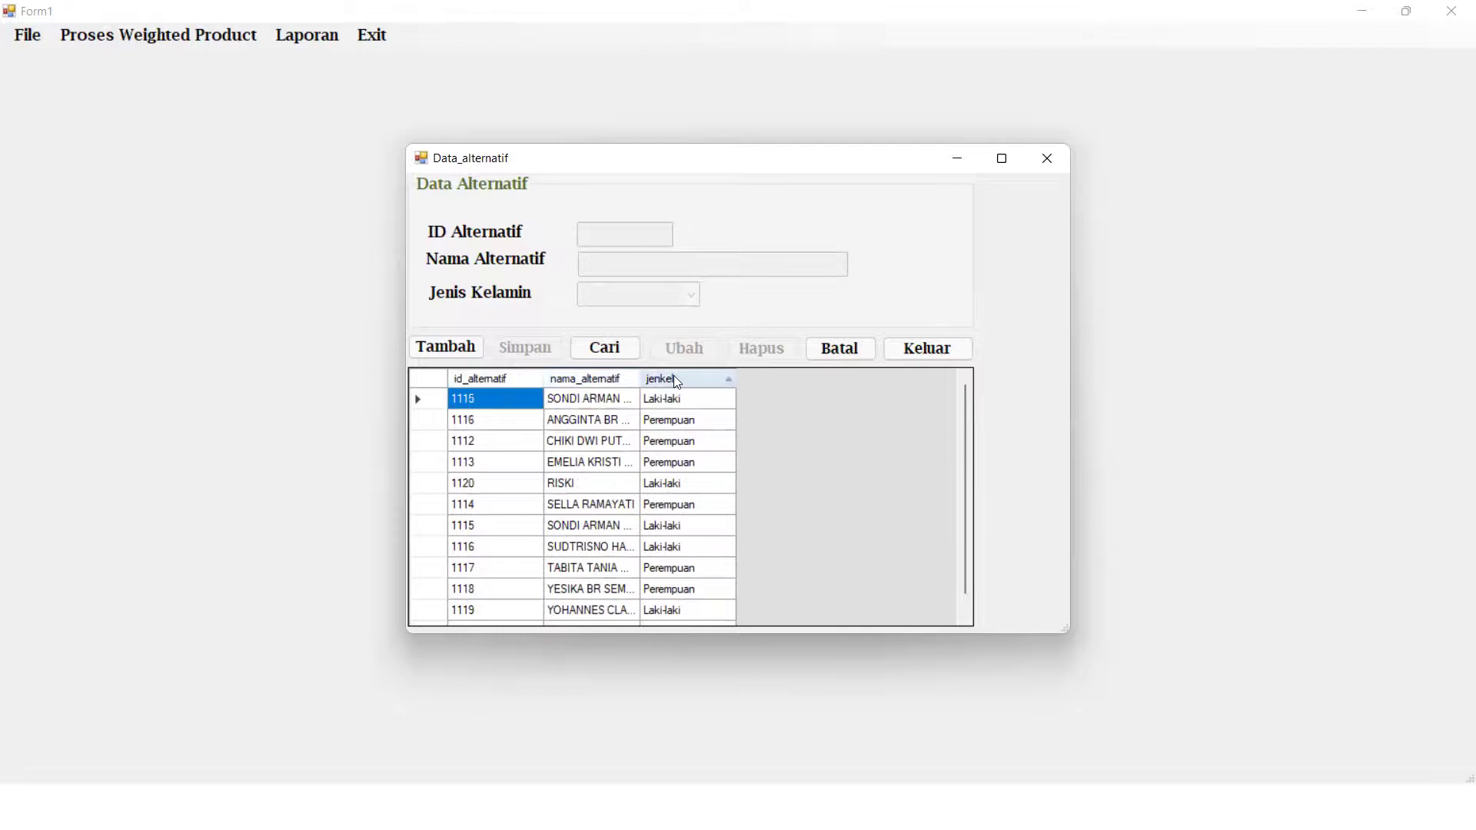
{"action": "left_click", "coordinate": [493, 380]}
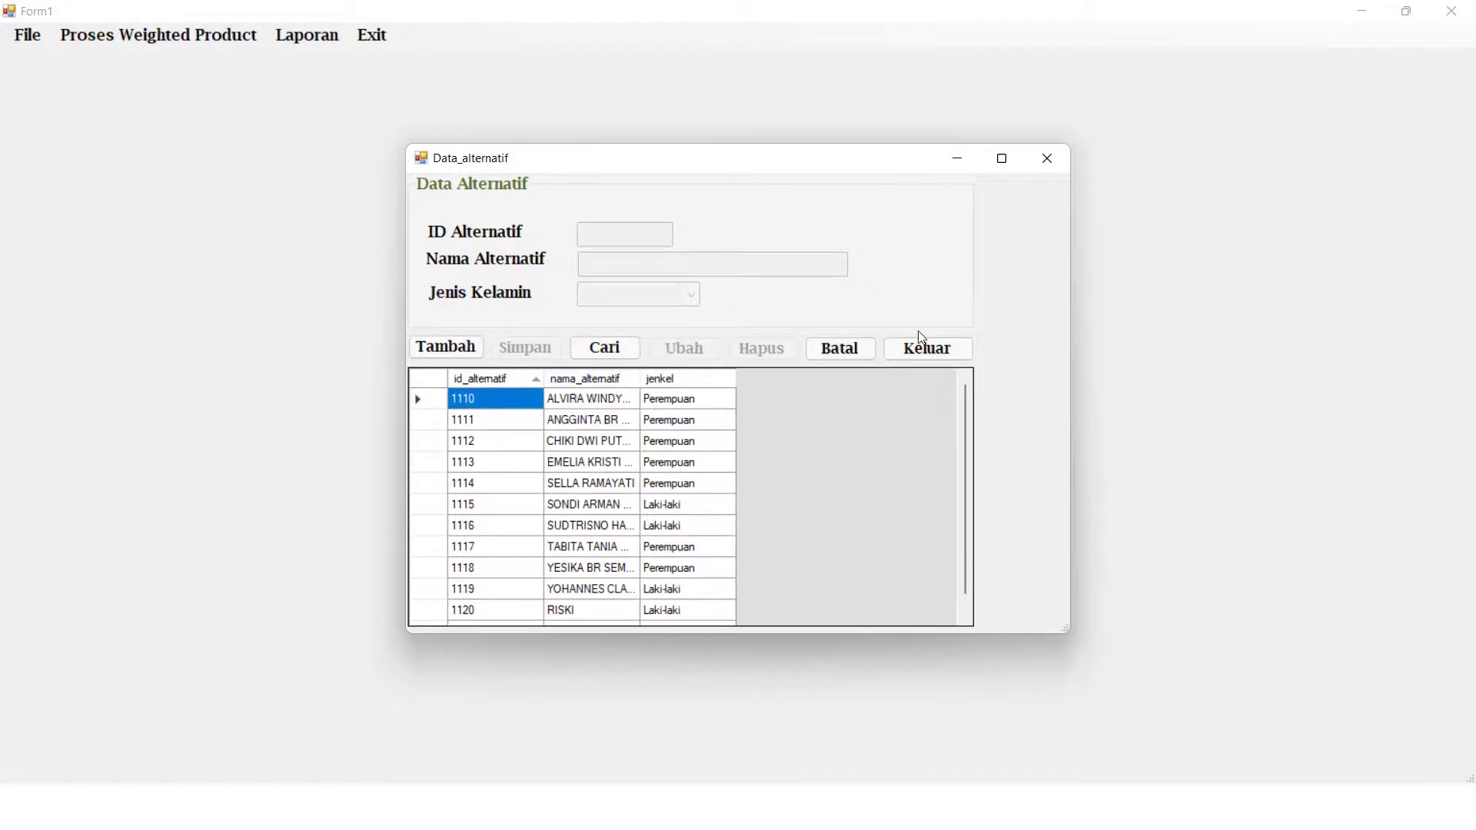
{"action": "scroll", "coordinate": [628, 518], "scroll_direction": "down", "scroll_amount": 1}
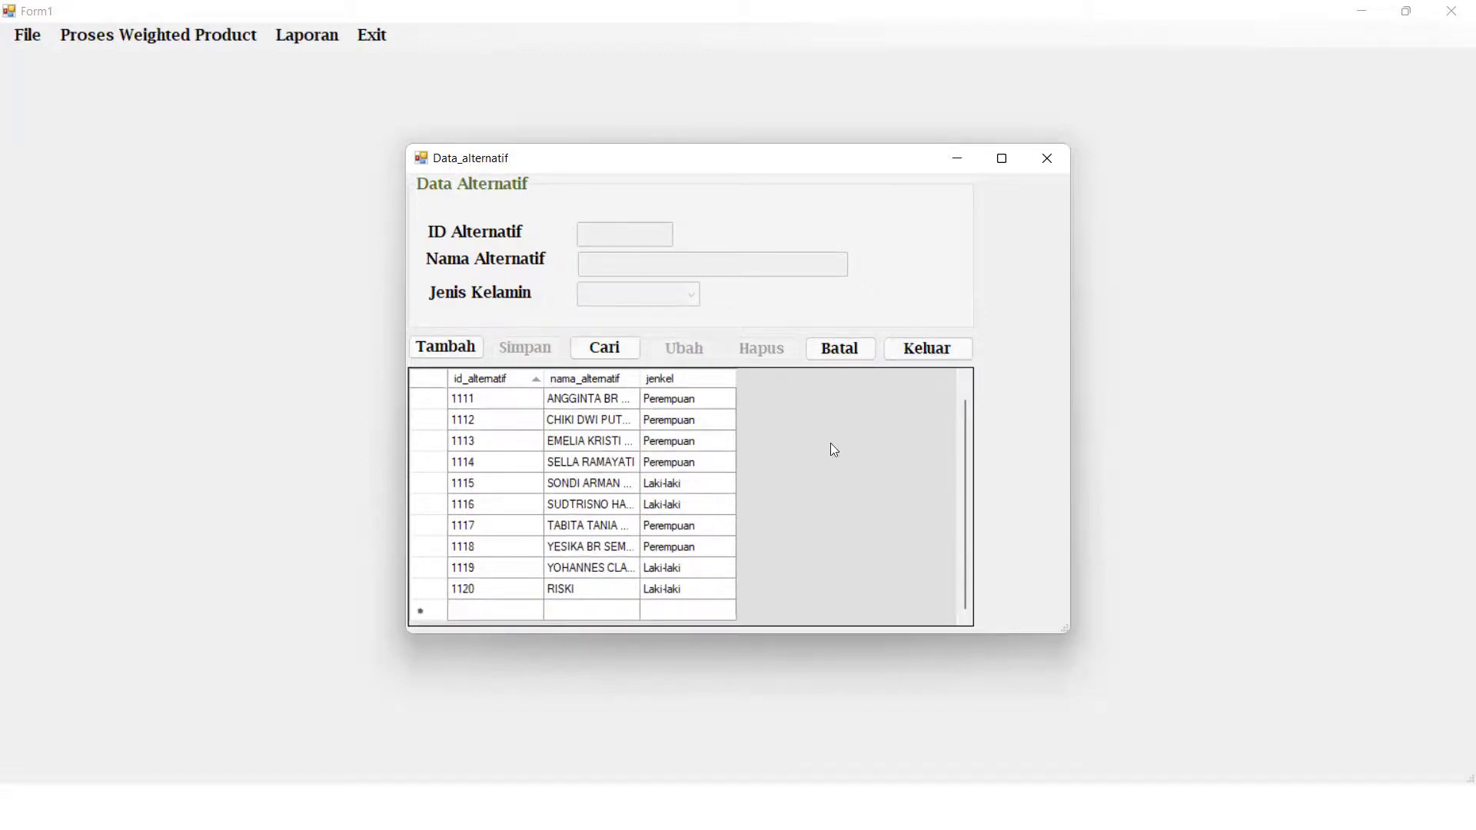
Leave the Data Alternatif form, open the Data Nilai Alternatif form, and look through its list of records down to the end.
{"action": "left_click", "coordinate": [953, 350]}
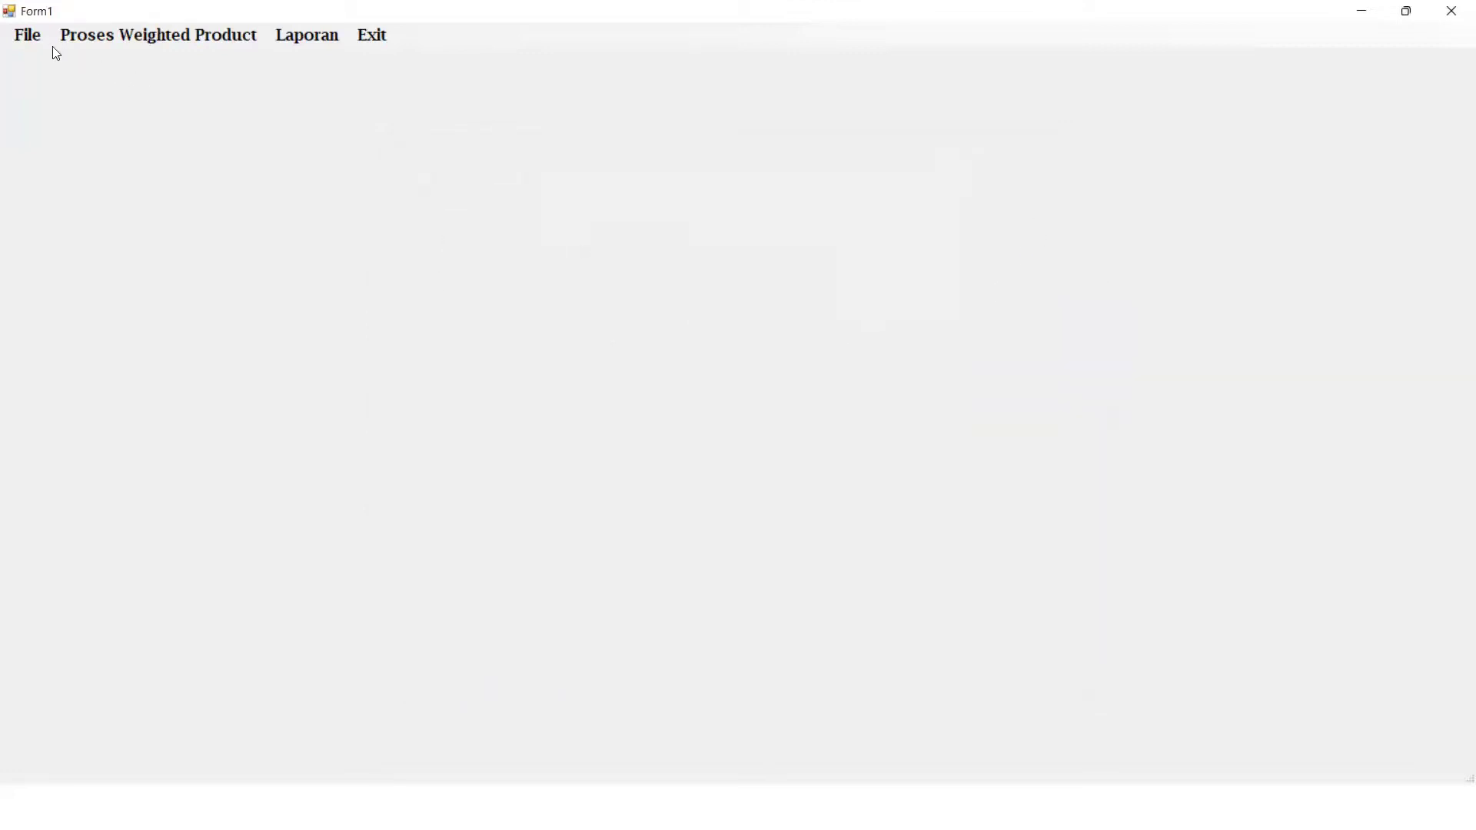
{"action": "left_click", "coordinate": [38, 36]}
{"action": "left_click", "coordinate": [61, 84]}
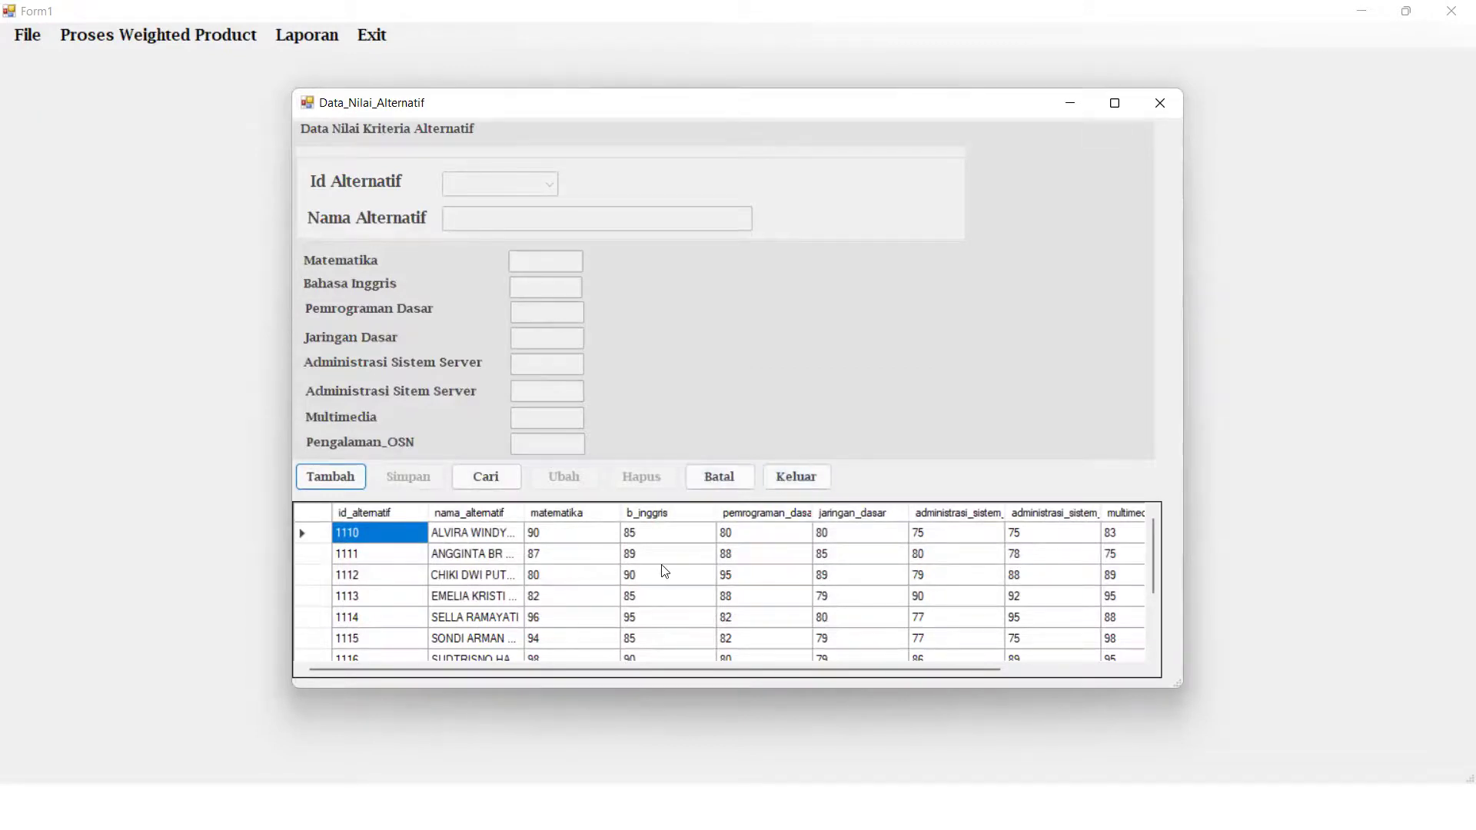
{"action": "scroll", "coordinate": [653, 569], "scroll_direction": "down", "scroll_amount": 2}
{"action": "left_click", "coordinate": [349, 613]}
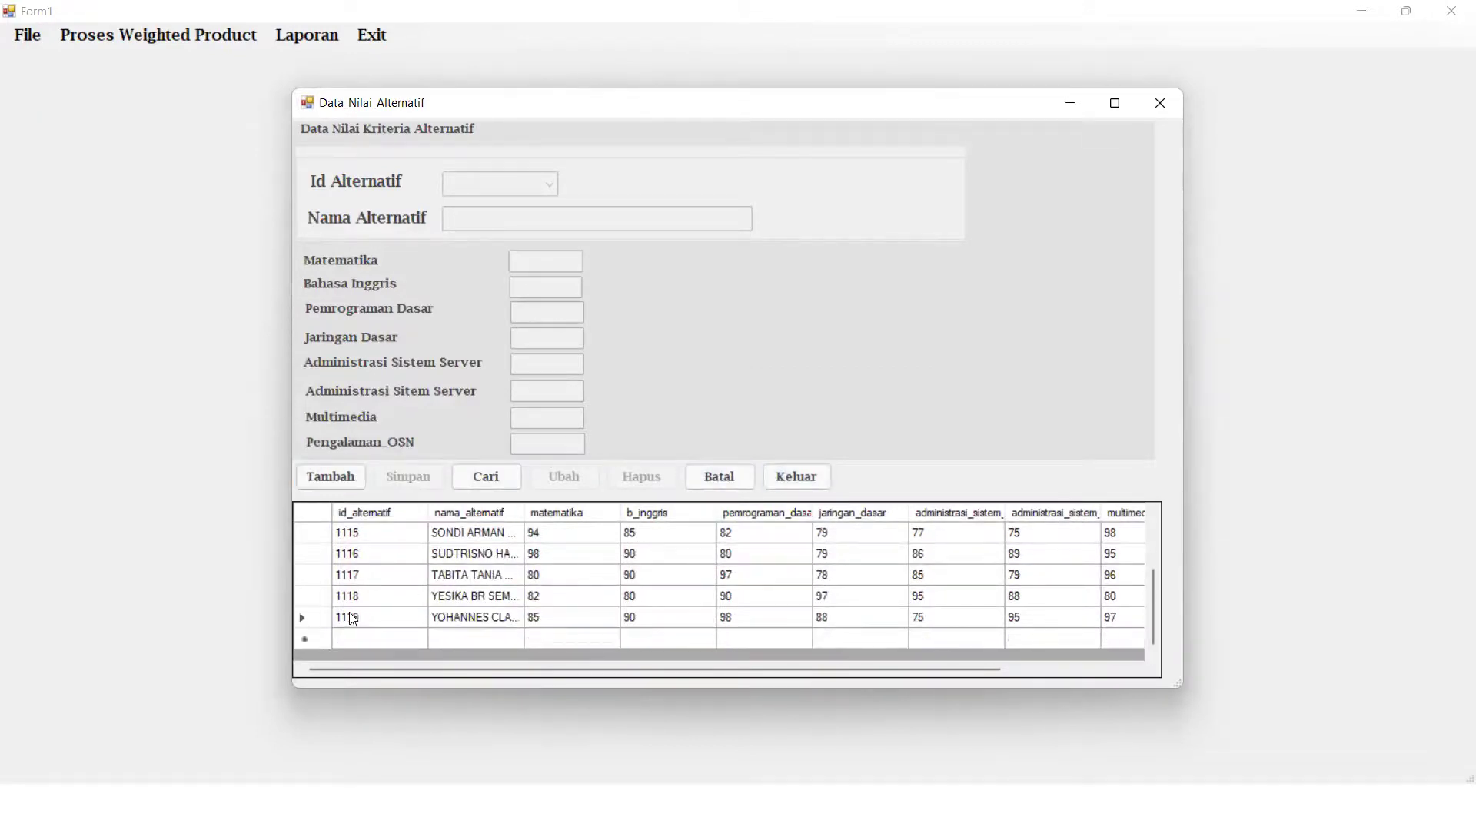
{"action": "scroll", "coordinate": [353, 609], "scroll_direction": "up", "scroll_amount": 2}
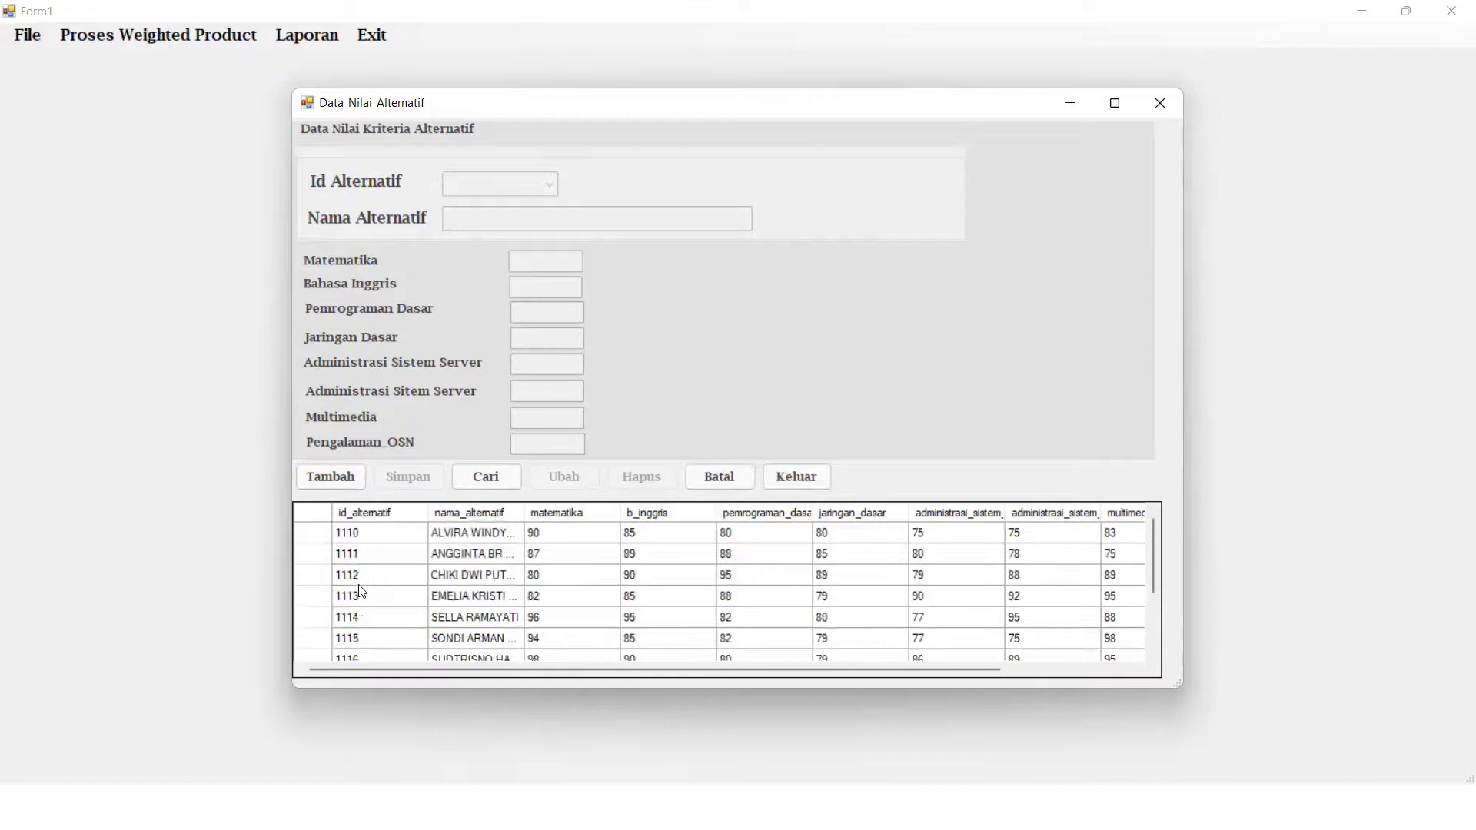
{"action": "scroll", "coordinate": [372, 551], "scroll_direction": "down", "scroll_amount": 1}
{"action": "left_click", "coordinate": [371, 541]}
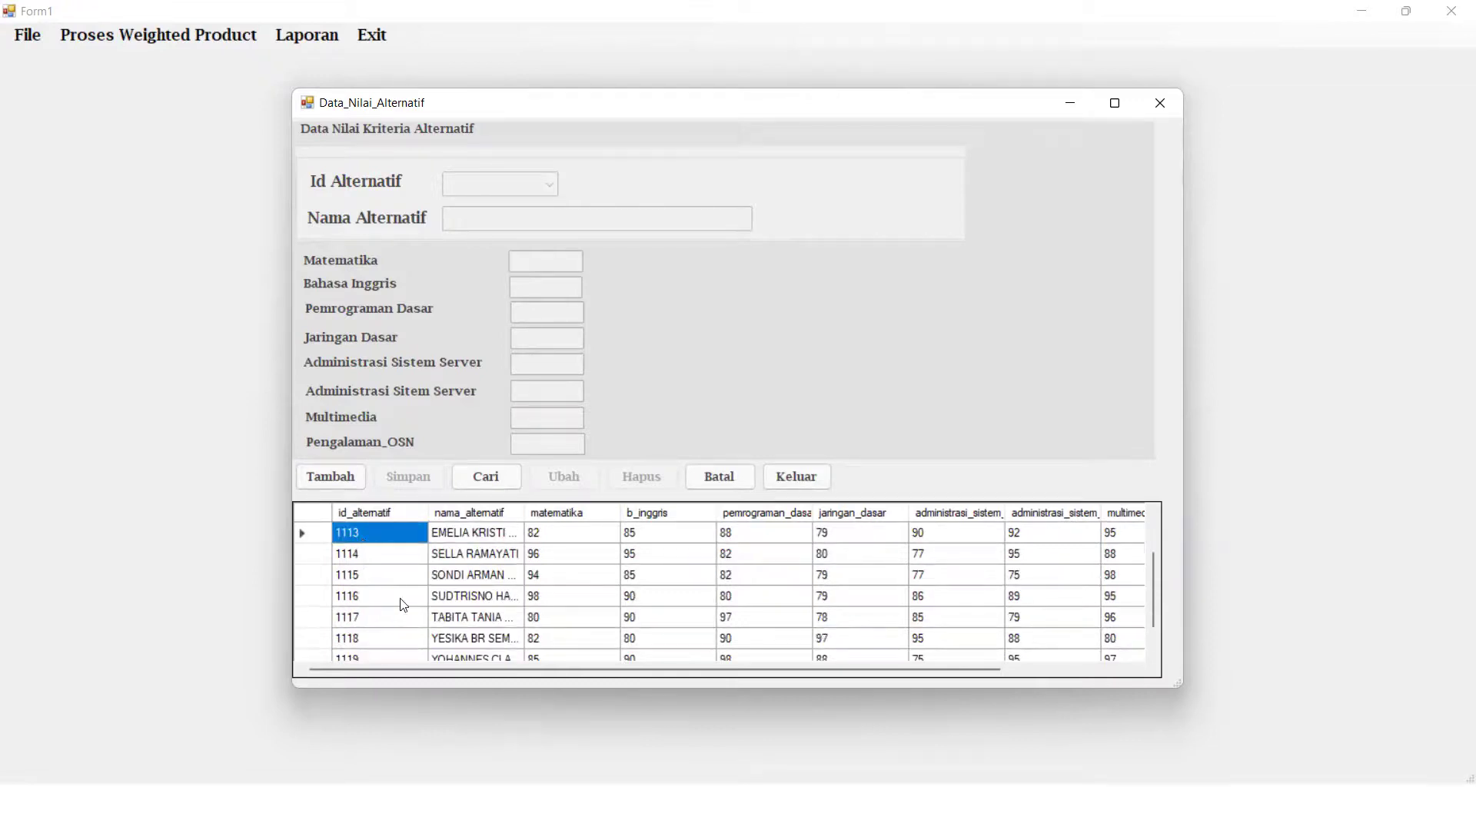
{"action": "scroll", "coordinate": [438, 641], "scroll_direction": "down", "scroll_amount": 1}
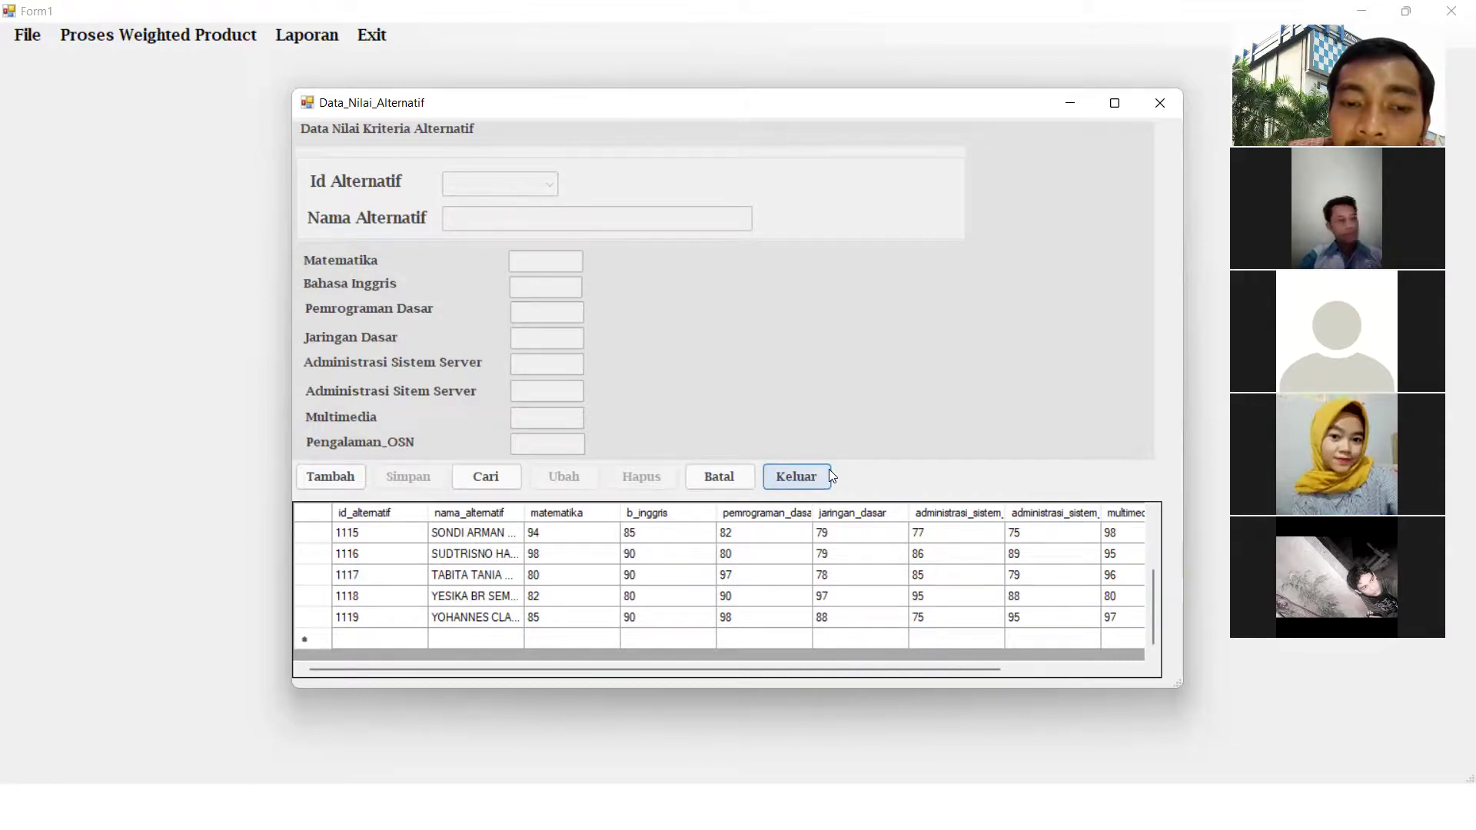
Search Data Nilai Alternatif for the last listed record by its ID, compare it with its row, and widen the nama_alternatif column to show full names.
{"action": "left_click", "coordinate": [480, 471]}
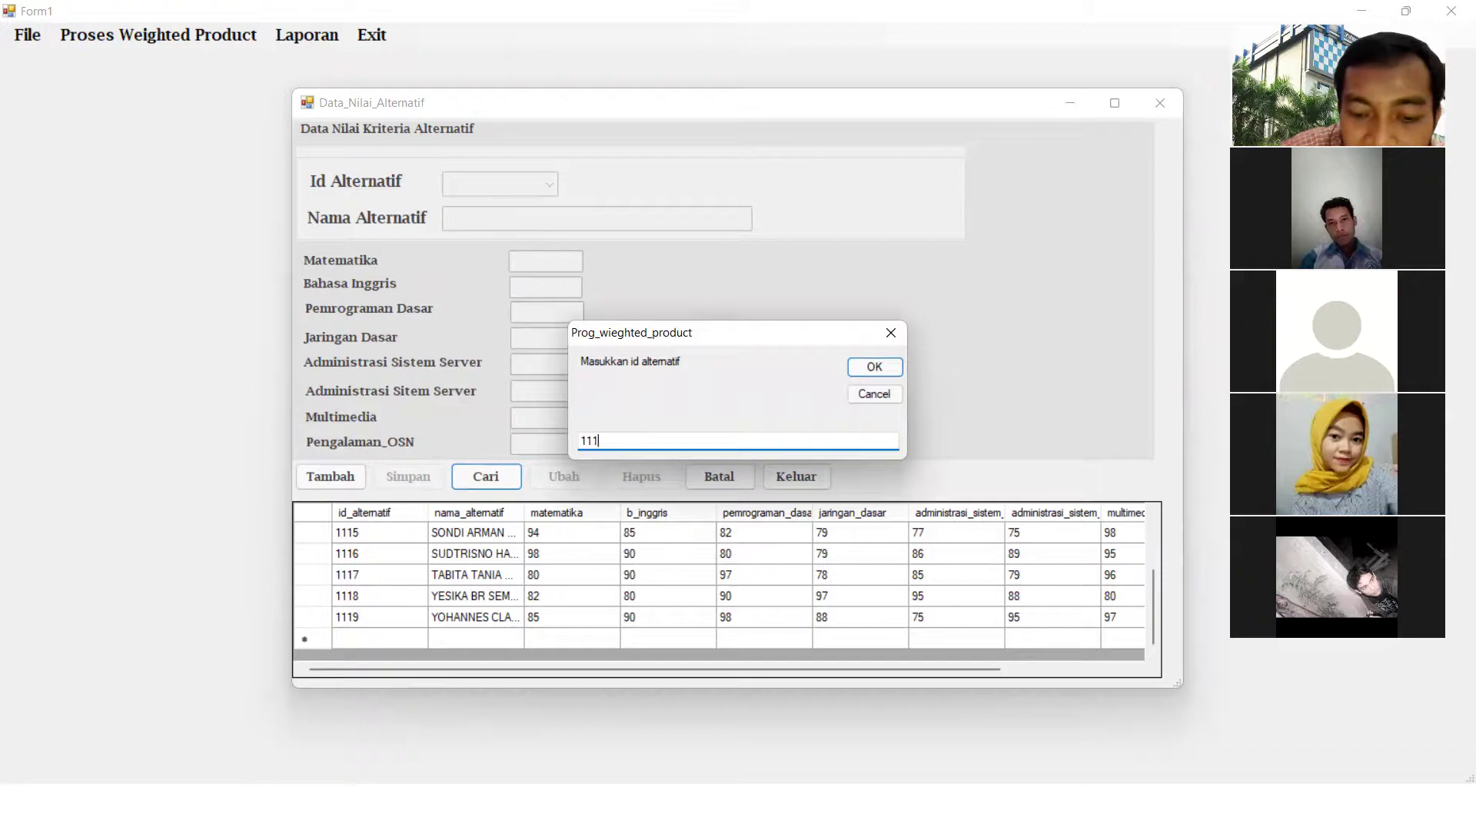
{"action": "key", "text": "Return"}
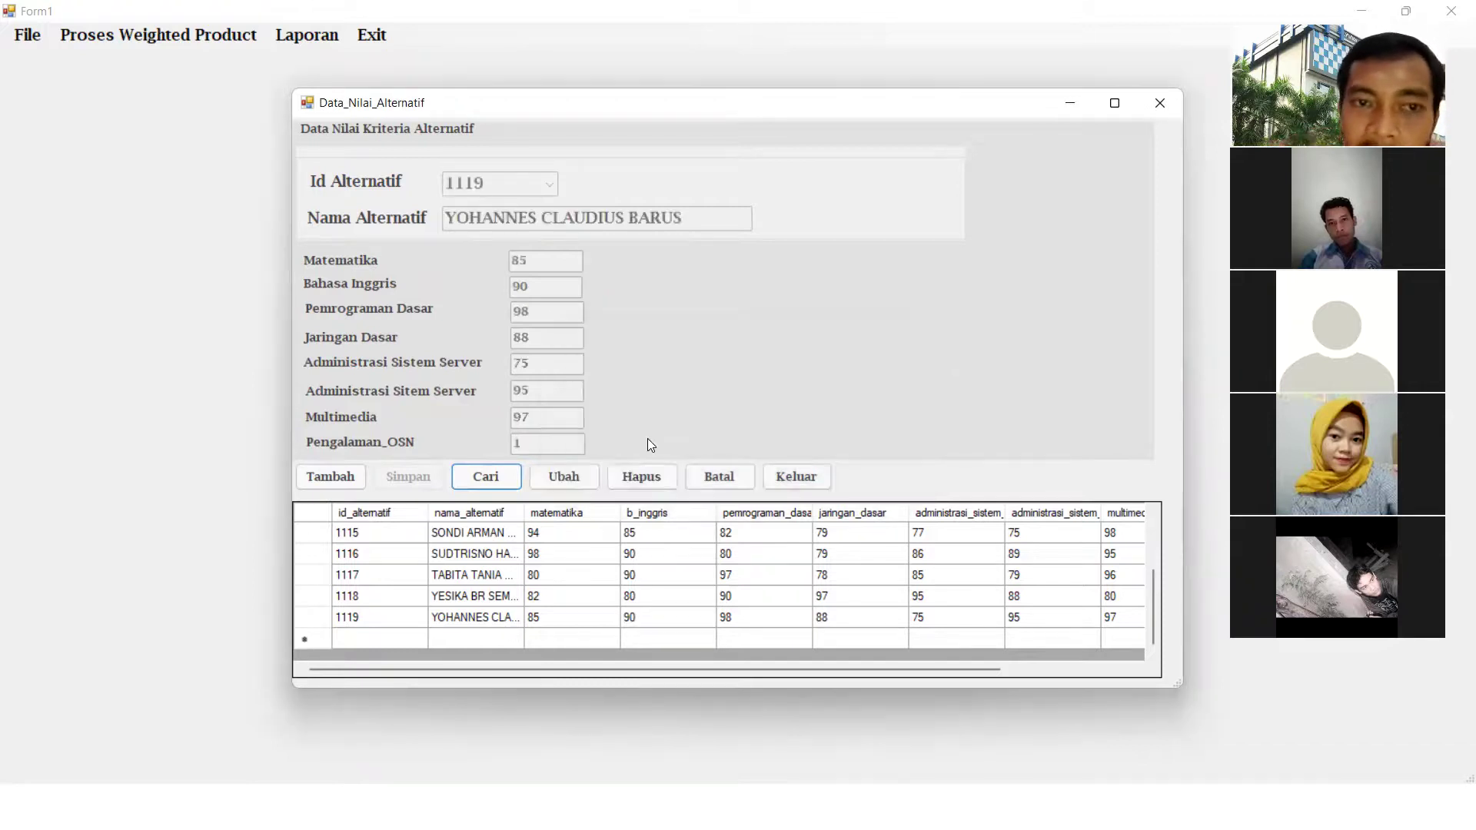
{"action": "left_click", "coordinate": [368, 621]}
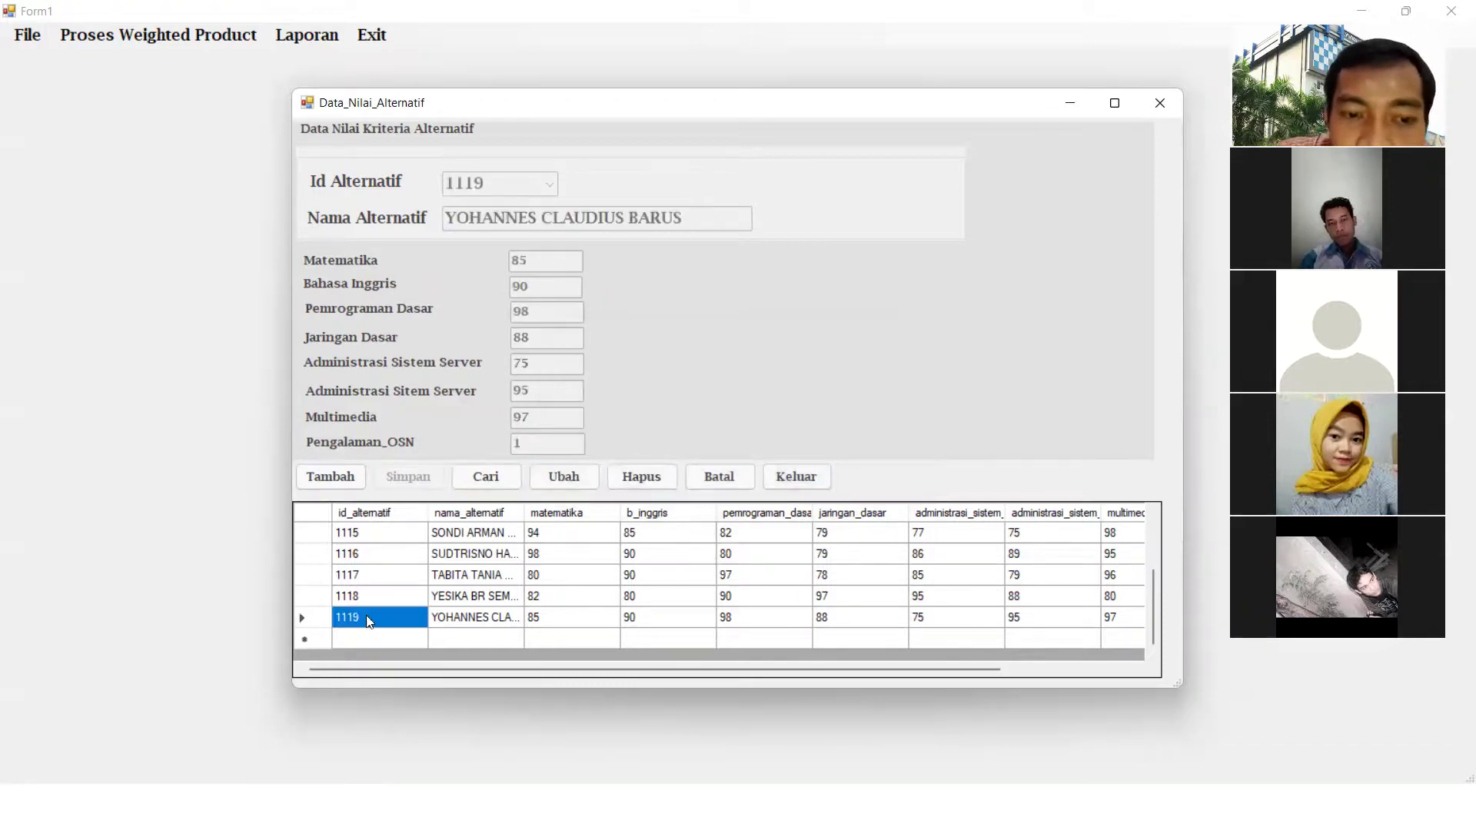
{"action": "left_click", "coordinate": [504, 619]}
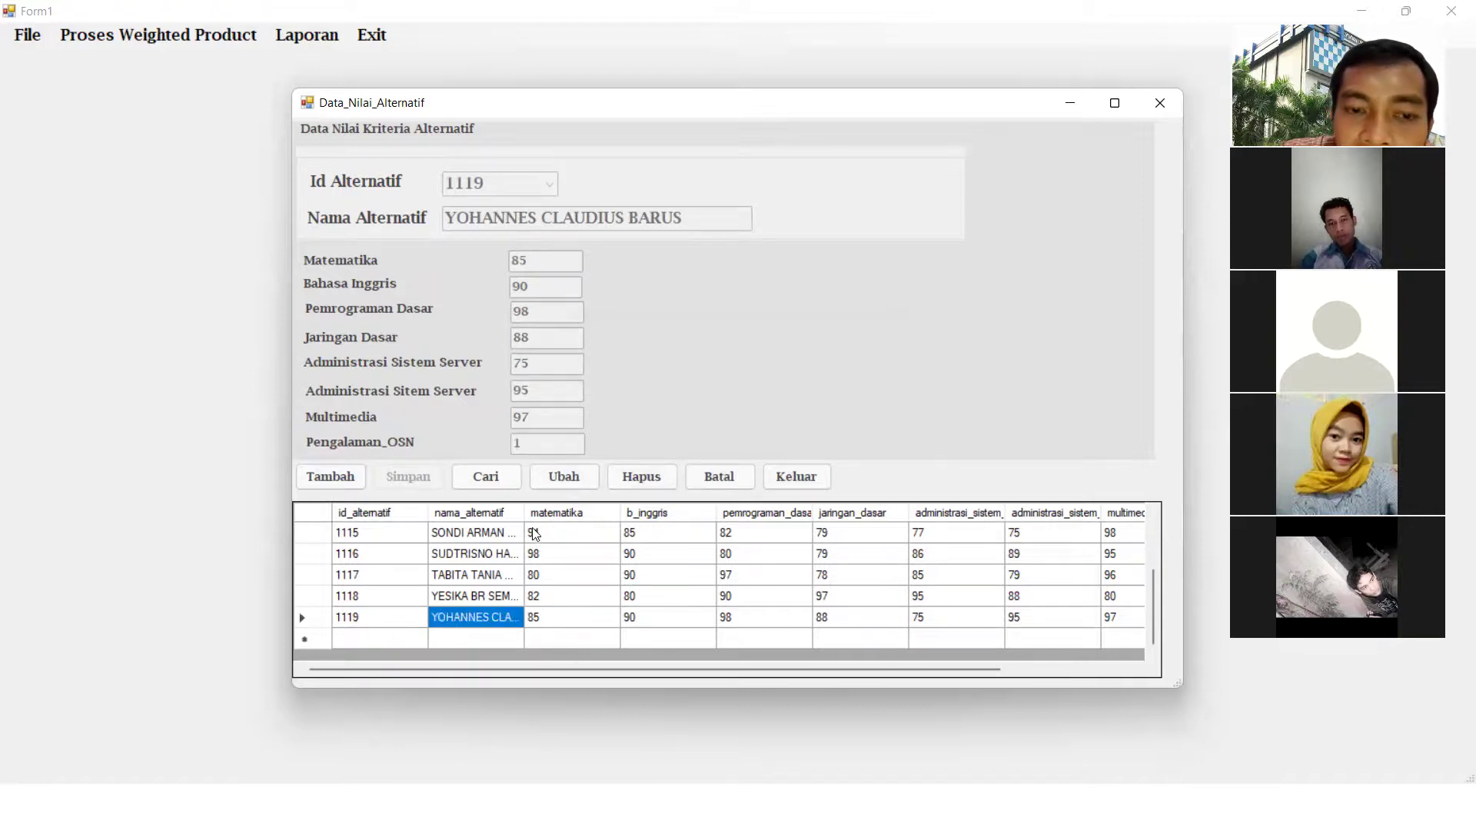
{"action": "left_click_drag", "start_coordinate": [525, 505], "coordinate": [608, 501]}
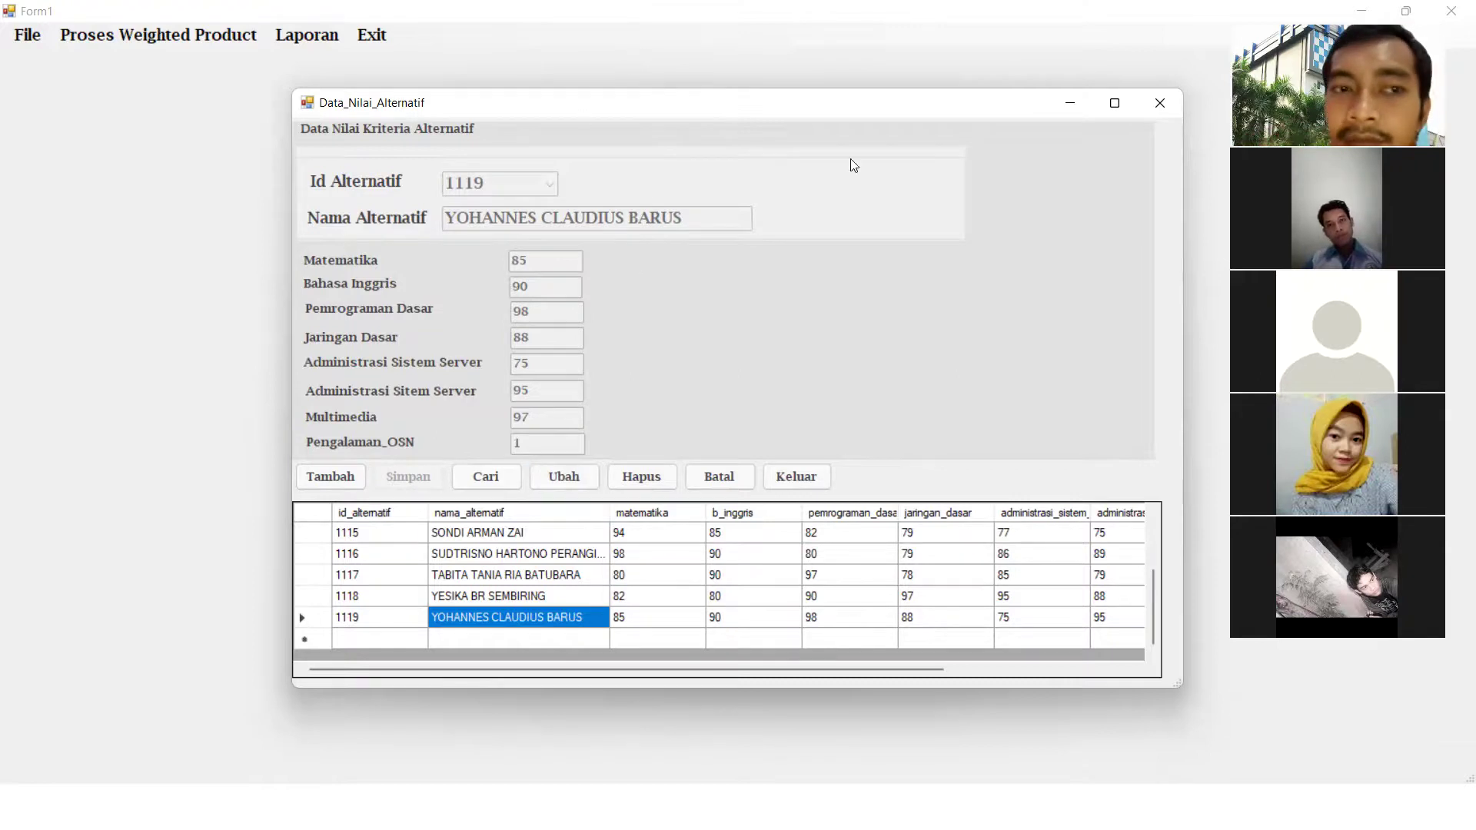
{"action": "left_click", "coordinate": [1160, 102]}
Run the calculation in the Proses Weighted Product form, review the results table, and close the form.
{"action": "left_click", "coordinate": [217, 35]}
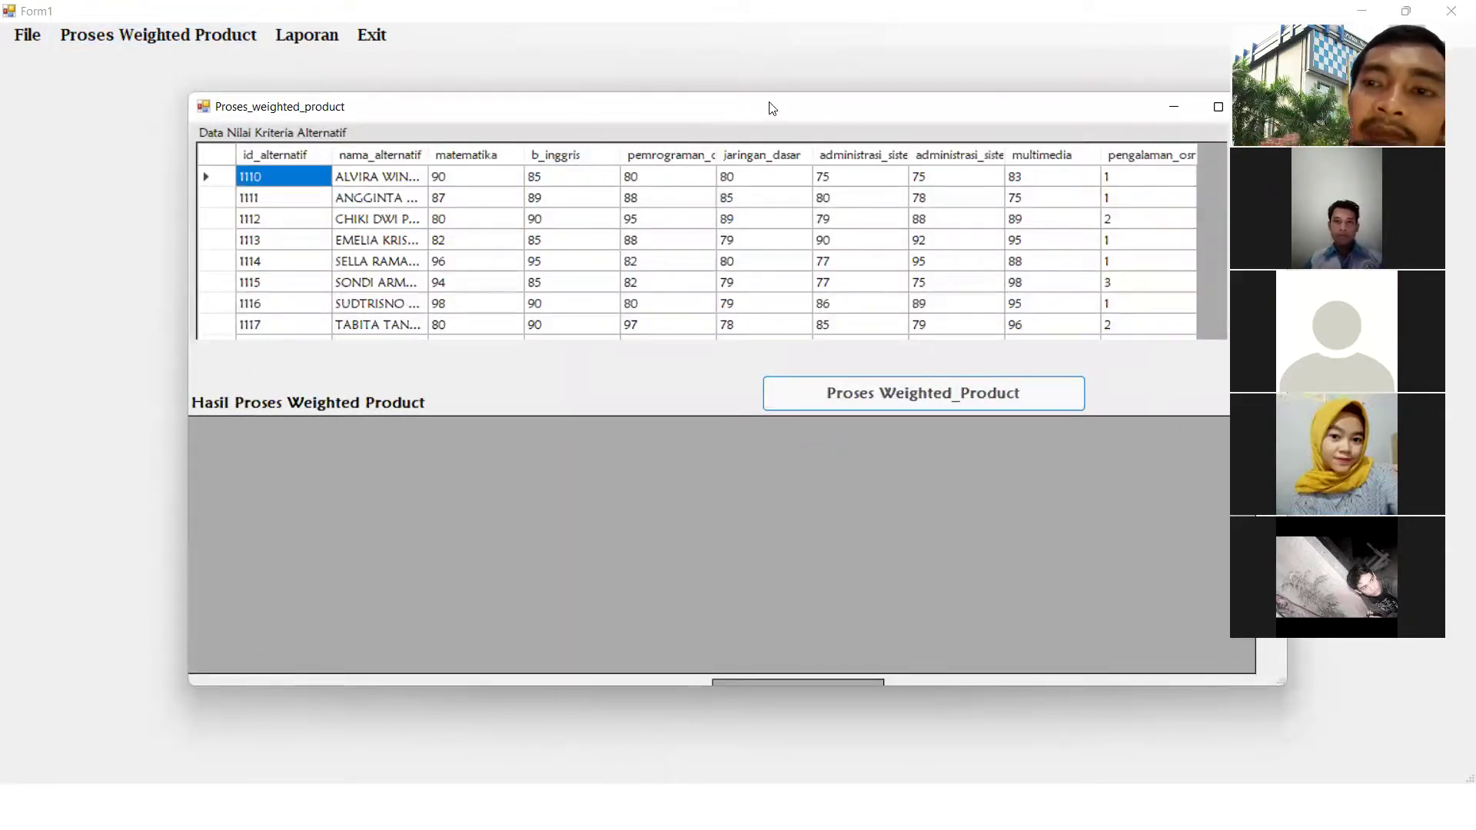
{"action": "left_click_drag", "start_coordinate": [464, 108], "coordinate": [210, 104]}
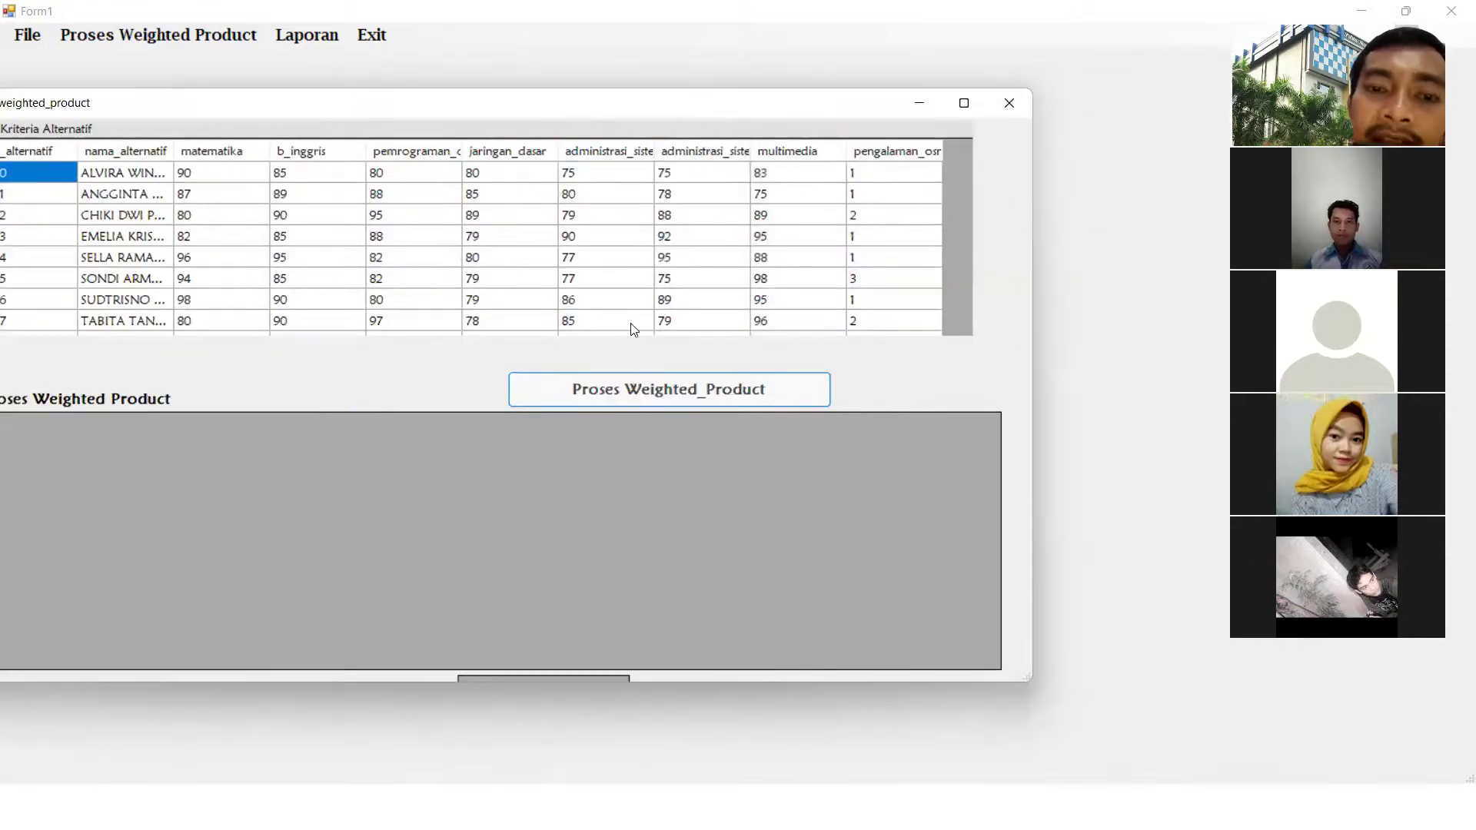
{"action": "left_click", "coordinate": [648, 395]}
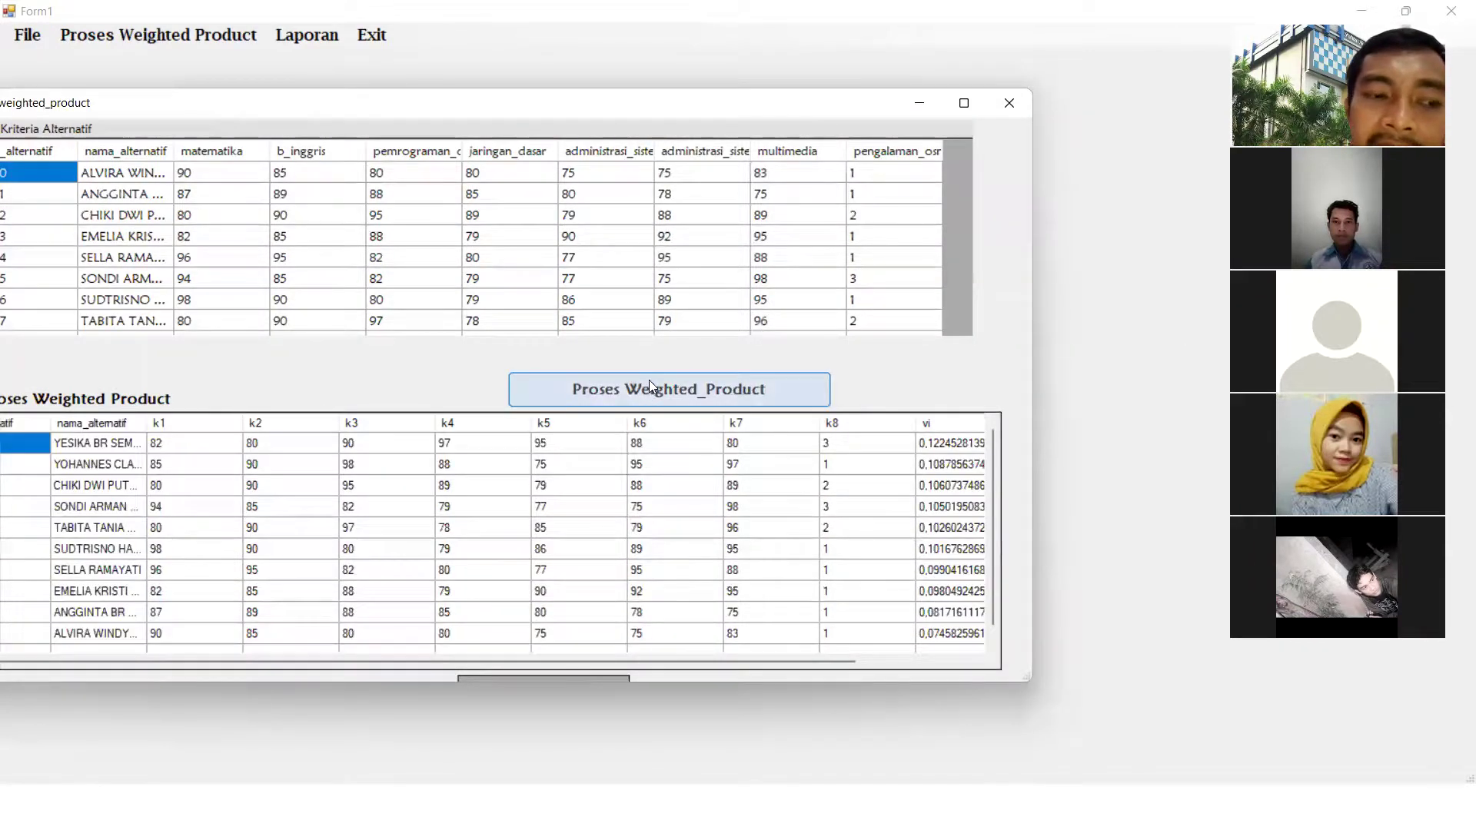
{"action": "left_click_drag", "start_coordinate": [620, 101], "coordinate": [721, 96]}
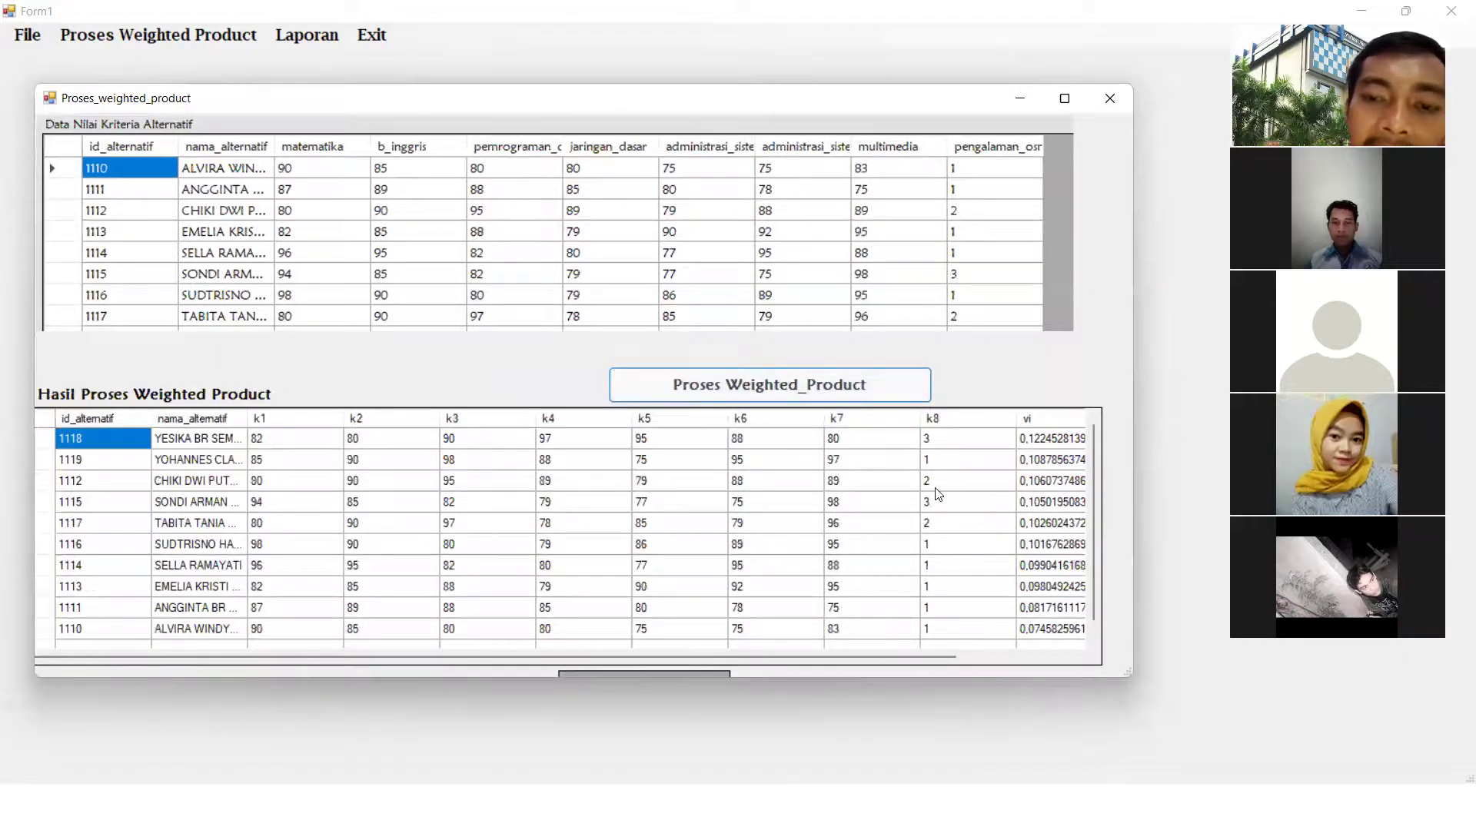
{"action": "scroll", "coordinate": [939, 494], "scroll_direction": "down", "scroll_amount": 1}
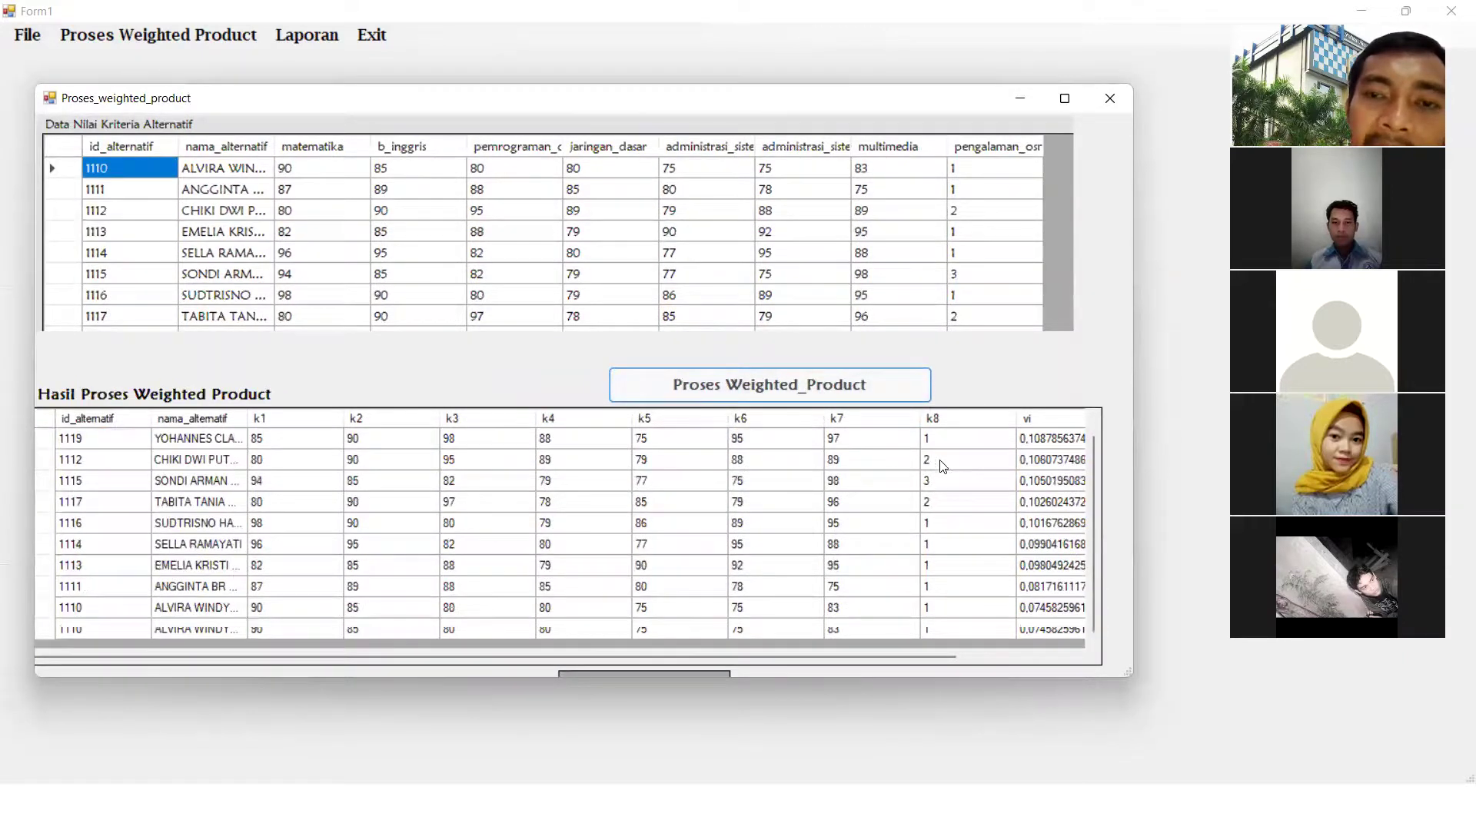
{"action": "left_click", "coordinate": [1108, 100]}
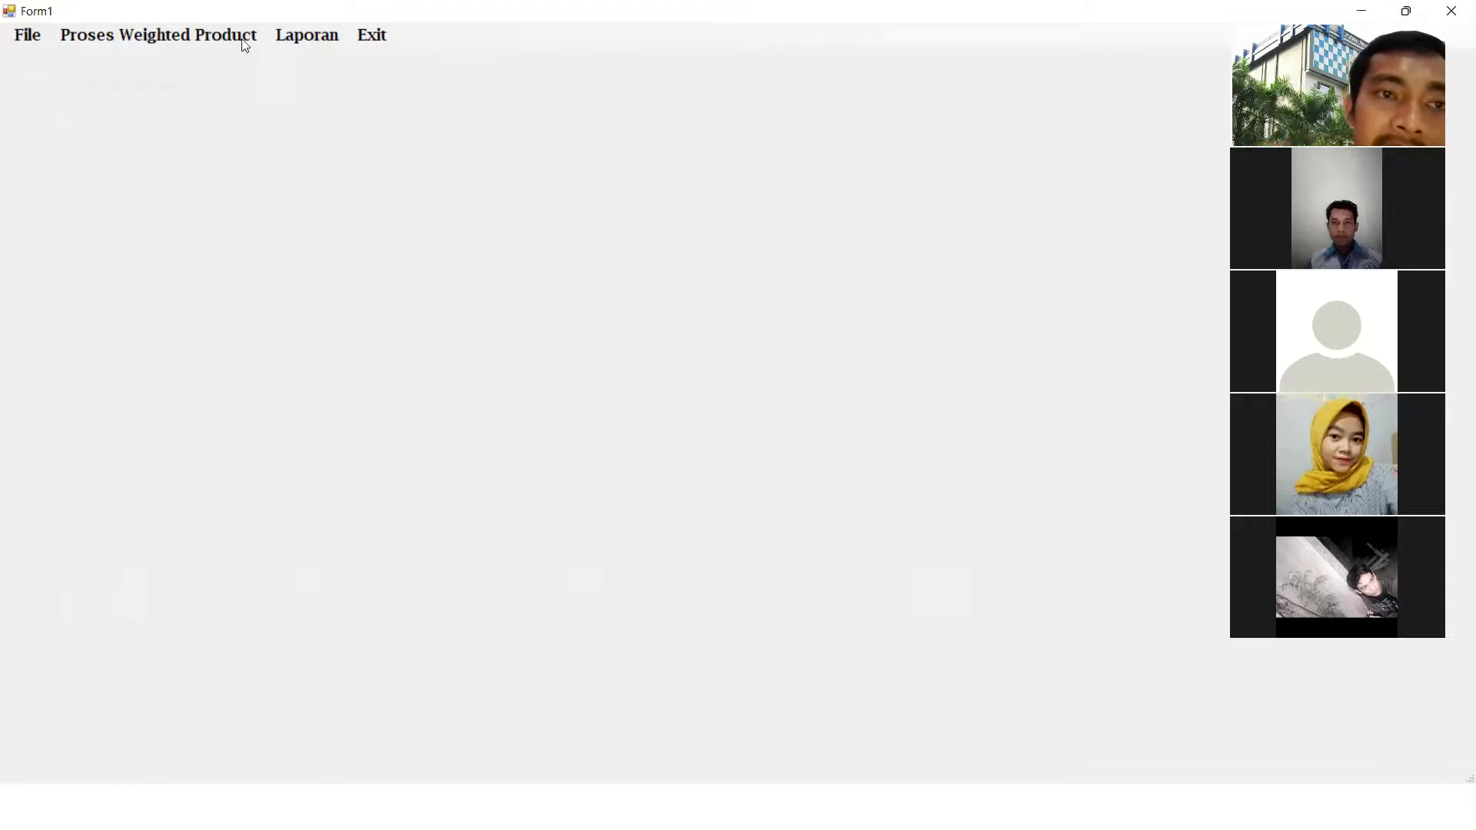
Reopen the Proses Weighted Product form, sort its results by vi to examine the highest score, and close the form.
{"action": "left_click", "coordinate": [293, 40]}
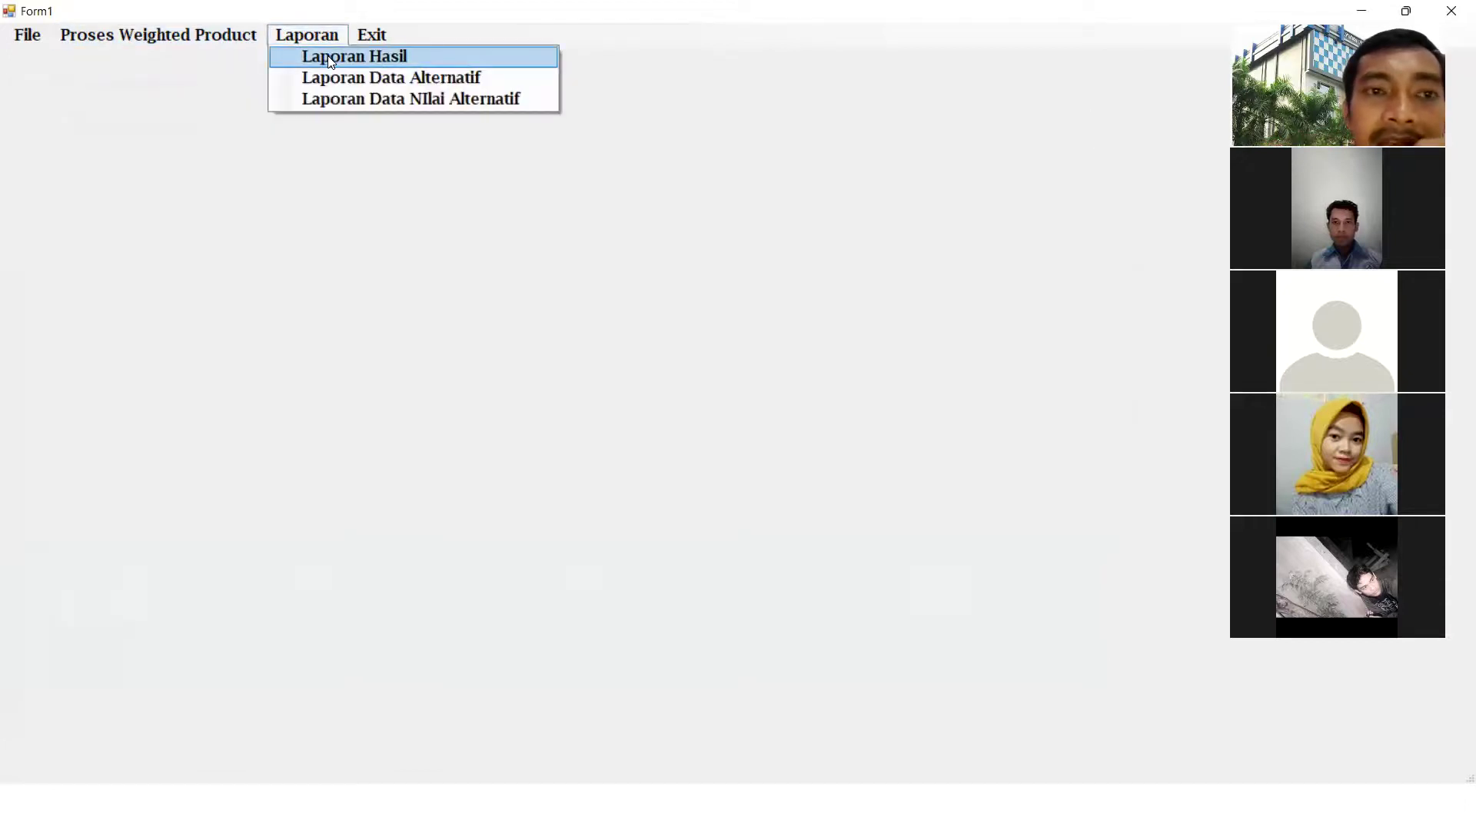
{"action": "left_click", "coordinate": [212, 36]}
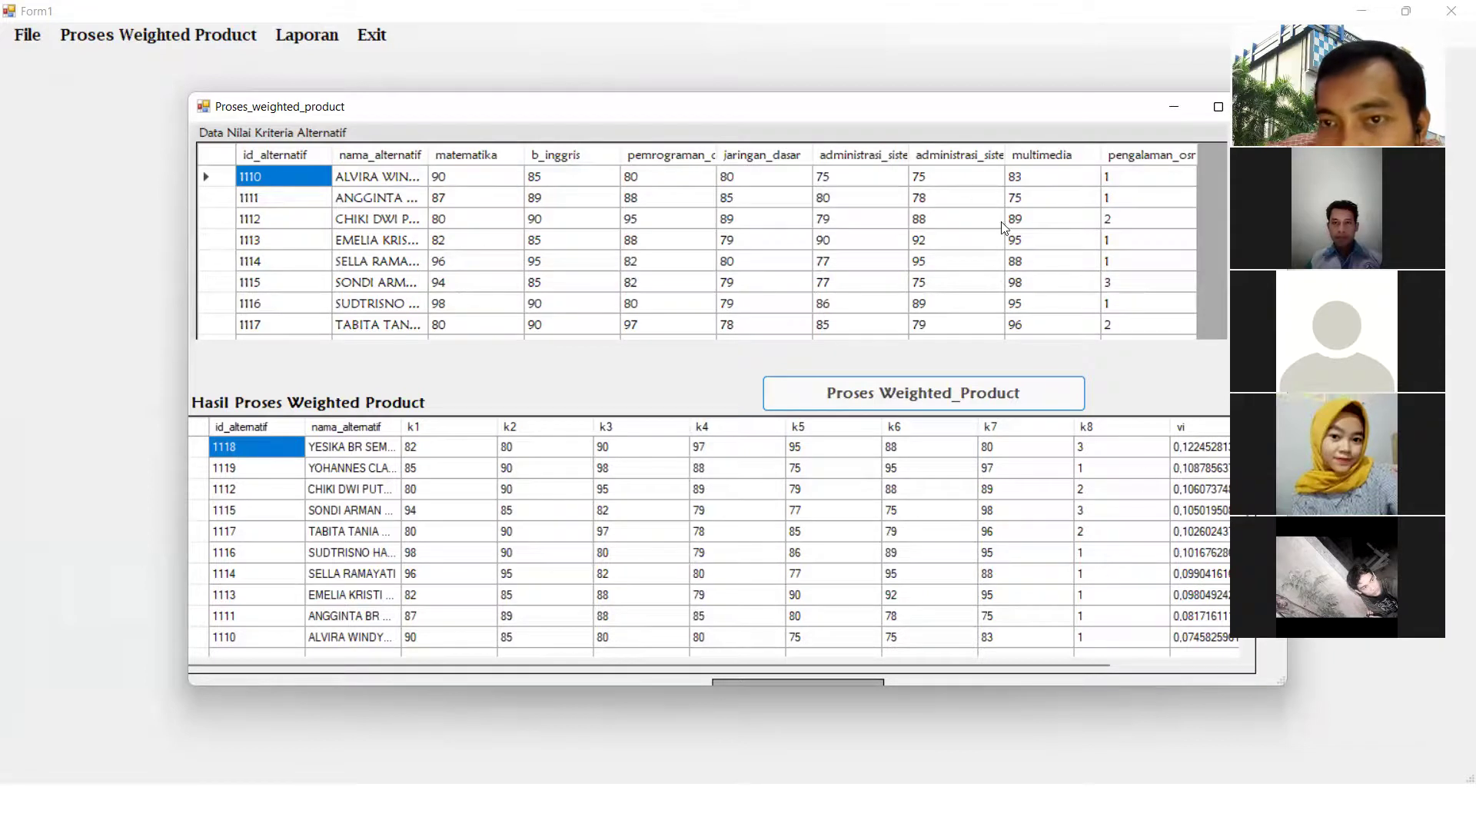
{"action": "left_click_drag", "start_coordinate": [881, 108], "coordinate": [745, 87]}
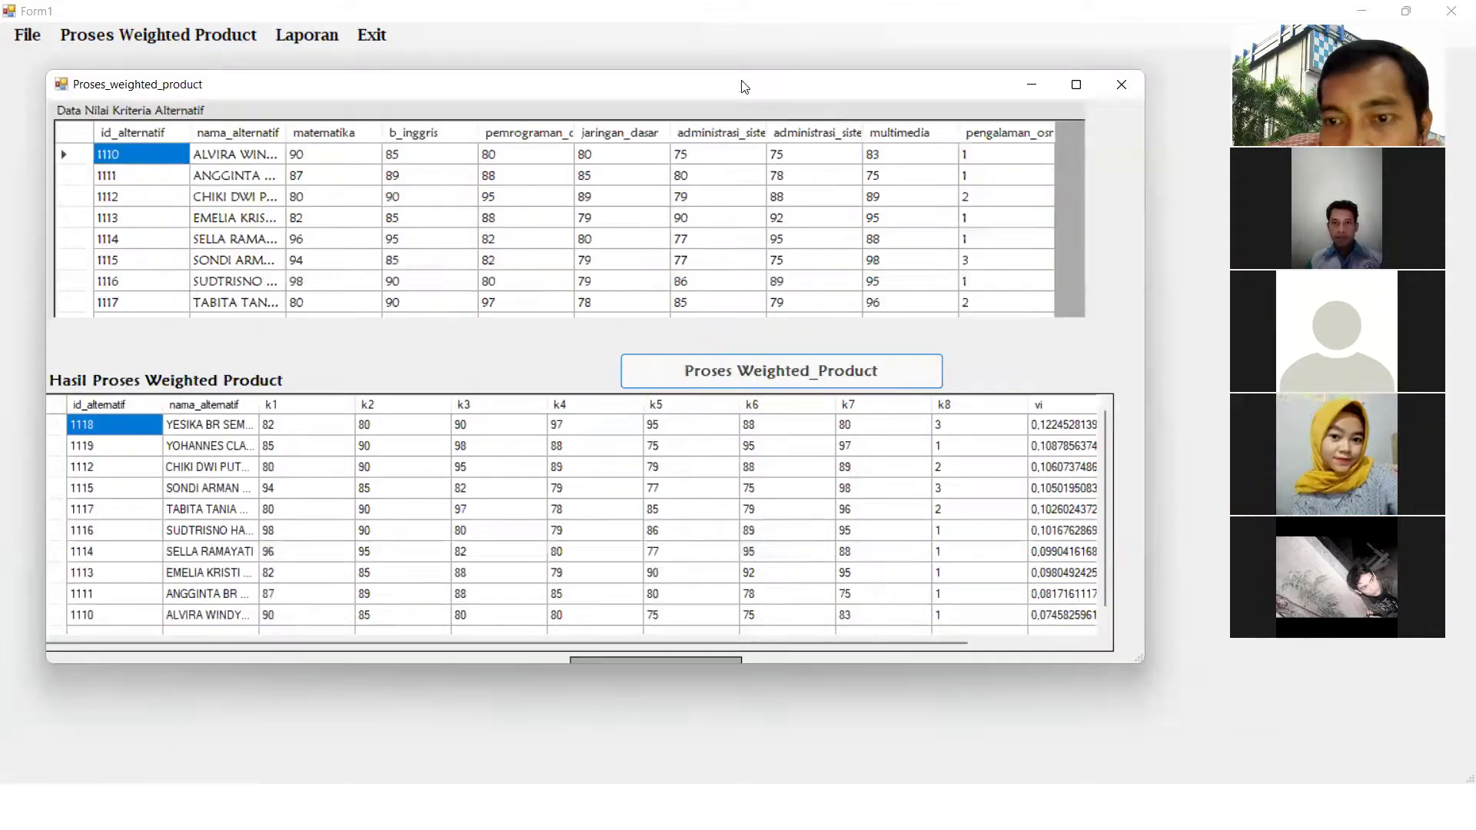
{"action": "left_click", "coordinate": [1065, 408]}
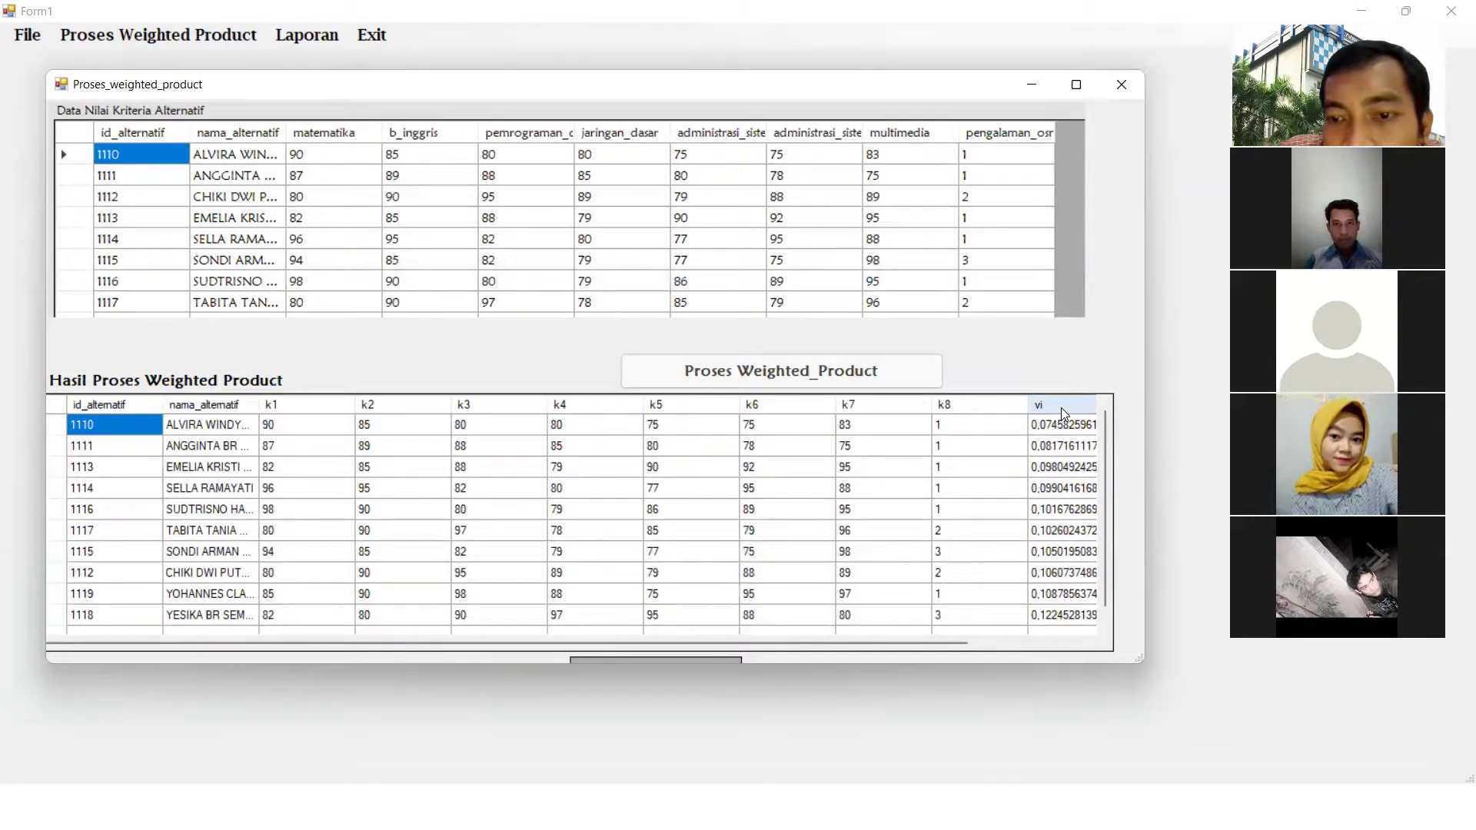
{"action": "left_click", "coordinate": [1051, 618]}
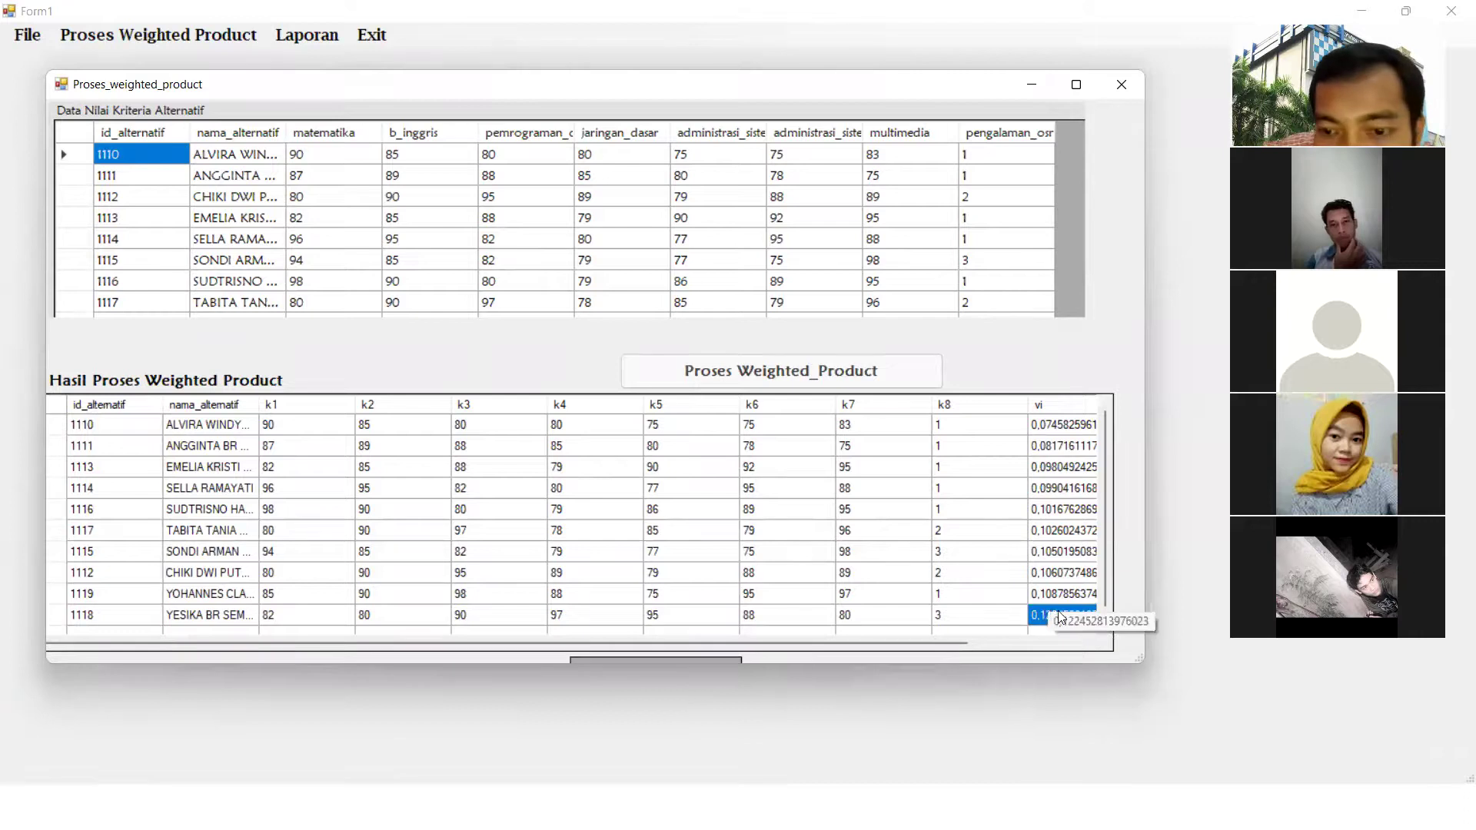
{"action": "scroll", "coordinate": [1057, 617], "scroll_direction": "down", "scroll_amount": 1}
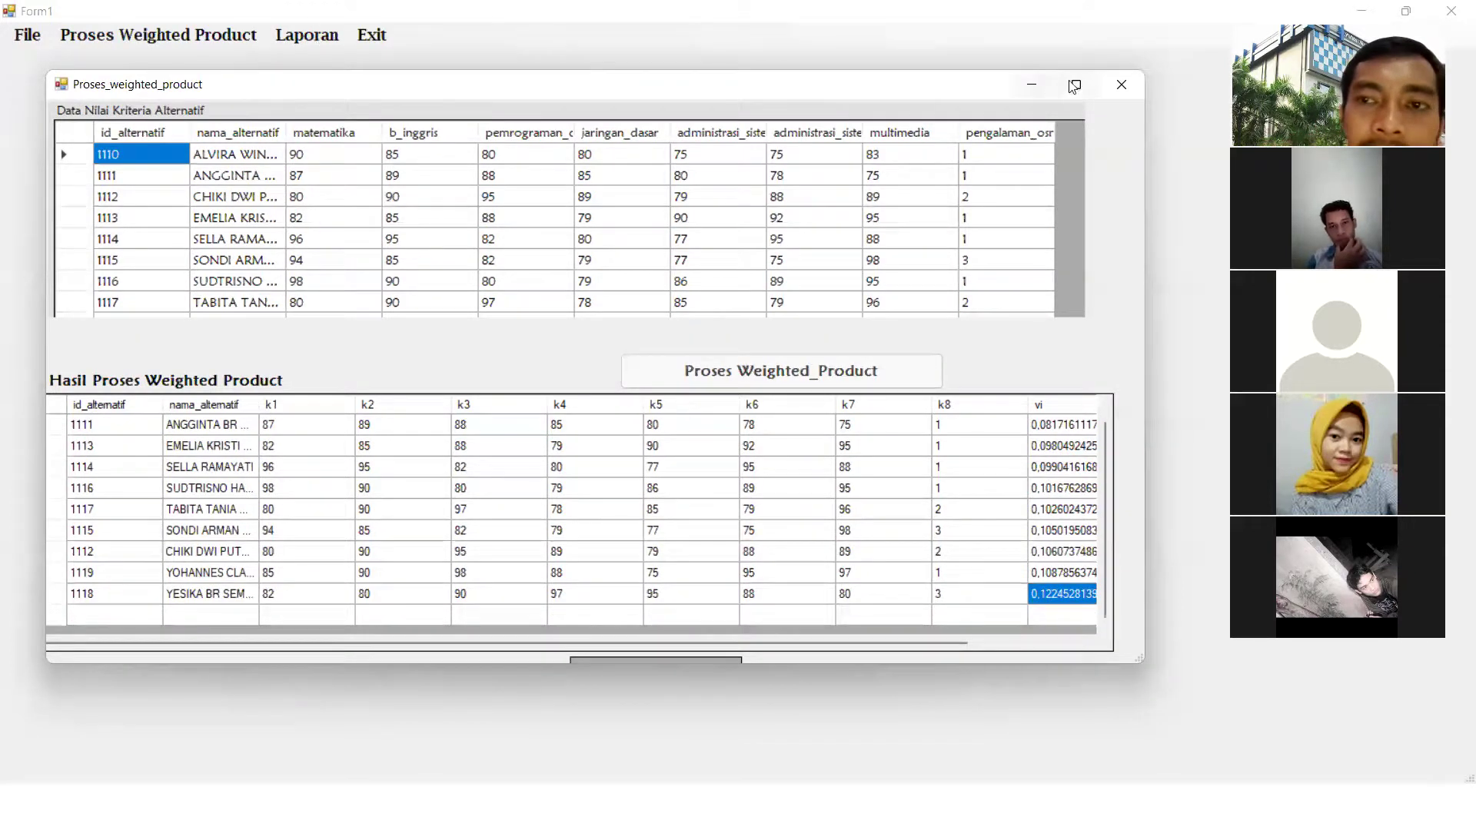
{"action": "left_click", "coordinate": [1121, 86]}
Open the Laporan Hasil report, examine the name and vi value of the first-ranked alternative, and close the report.
{"action": "left_click", "coordinate": [288, 42]}
{"action": "left_click", "coordinate": [292, 44]}
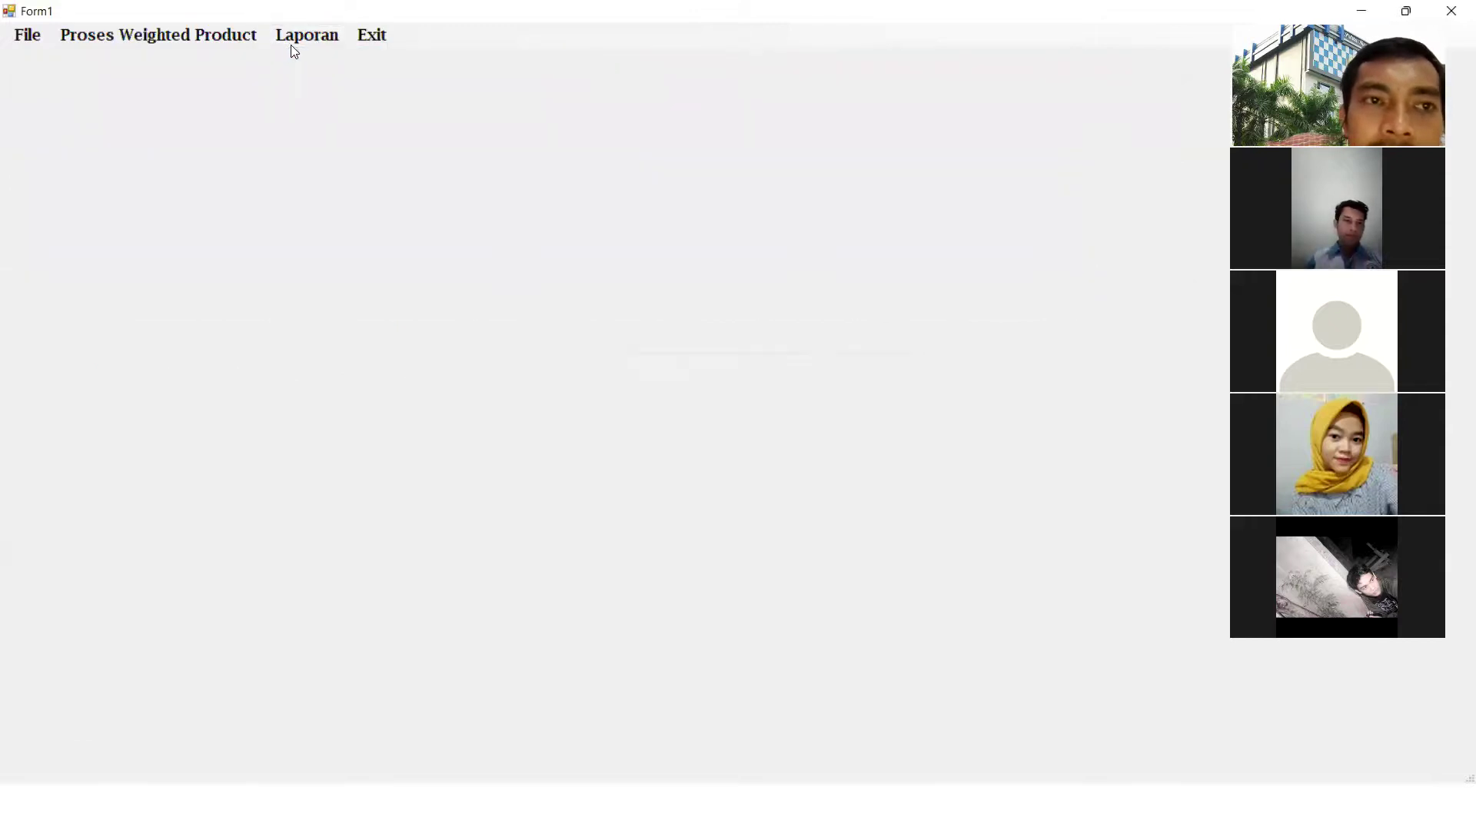
{"action": "left_click", "coordinate": [311, 48]}
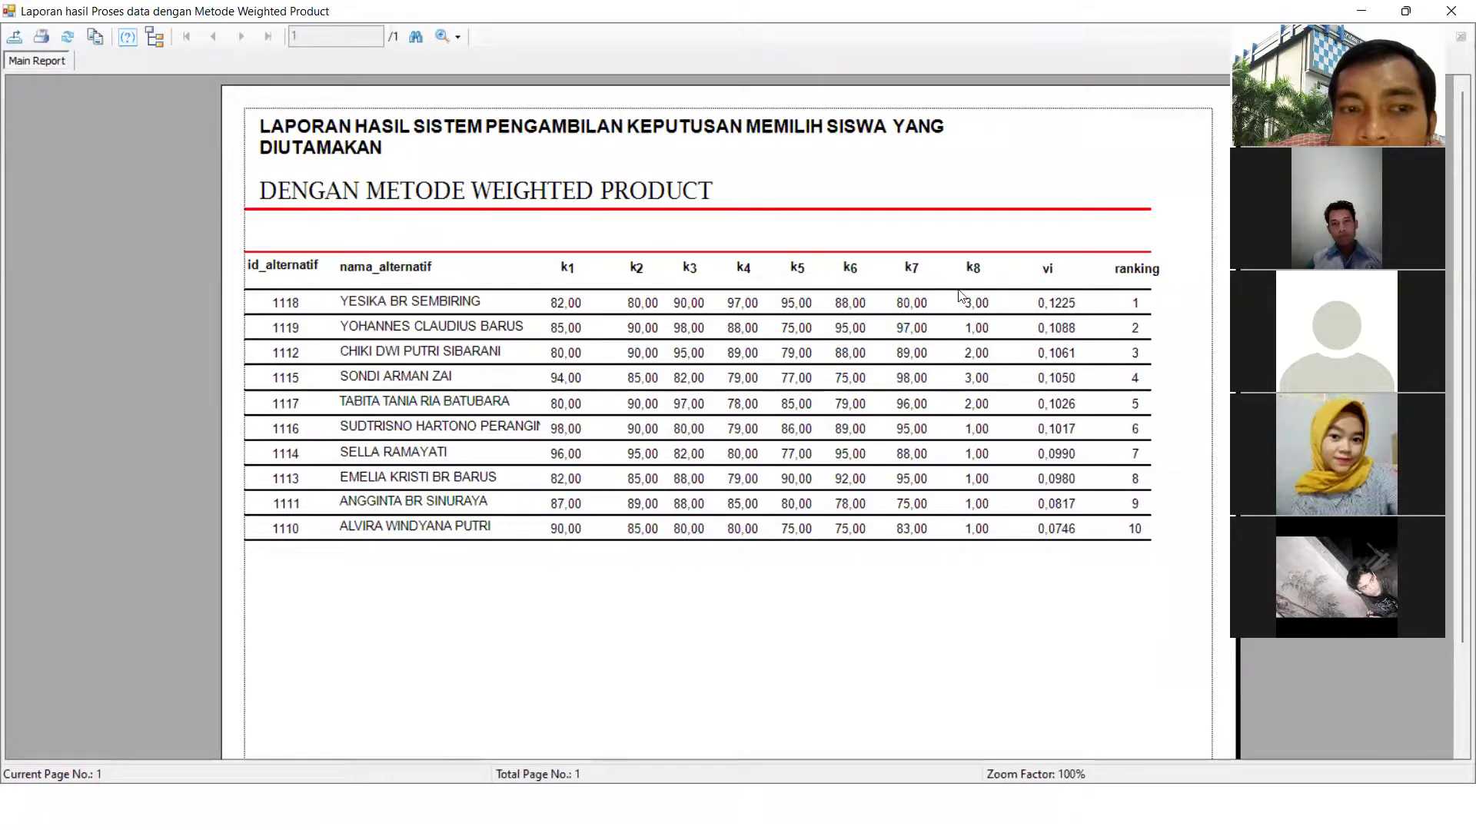
{"action": "left_click", "coordinate": [428, 300]}
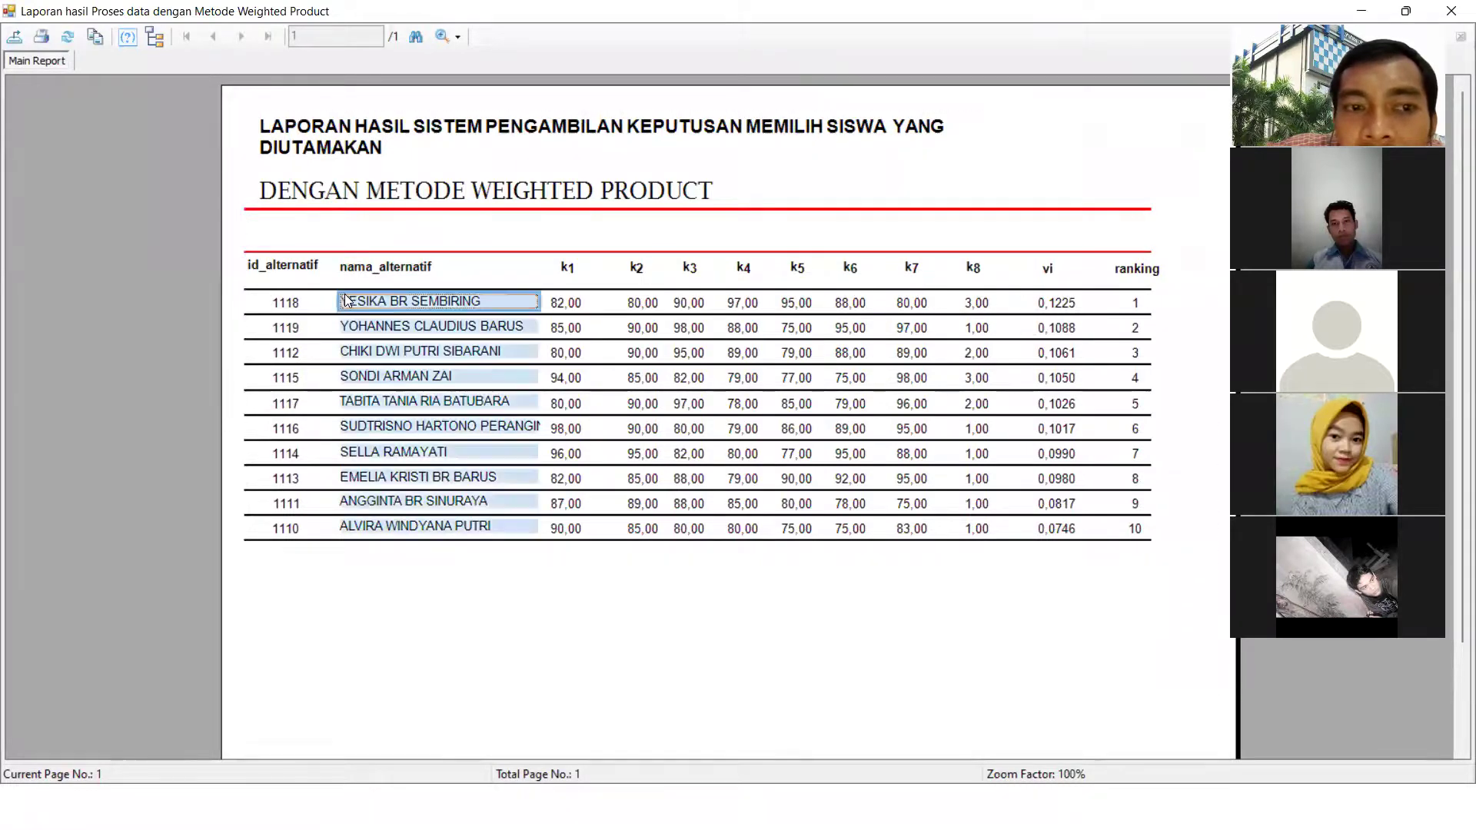
{"action": "left_click", "coordinate": [1065, 306]}
{"action": "left_click", "coordinate": [1078, 309]}
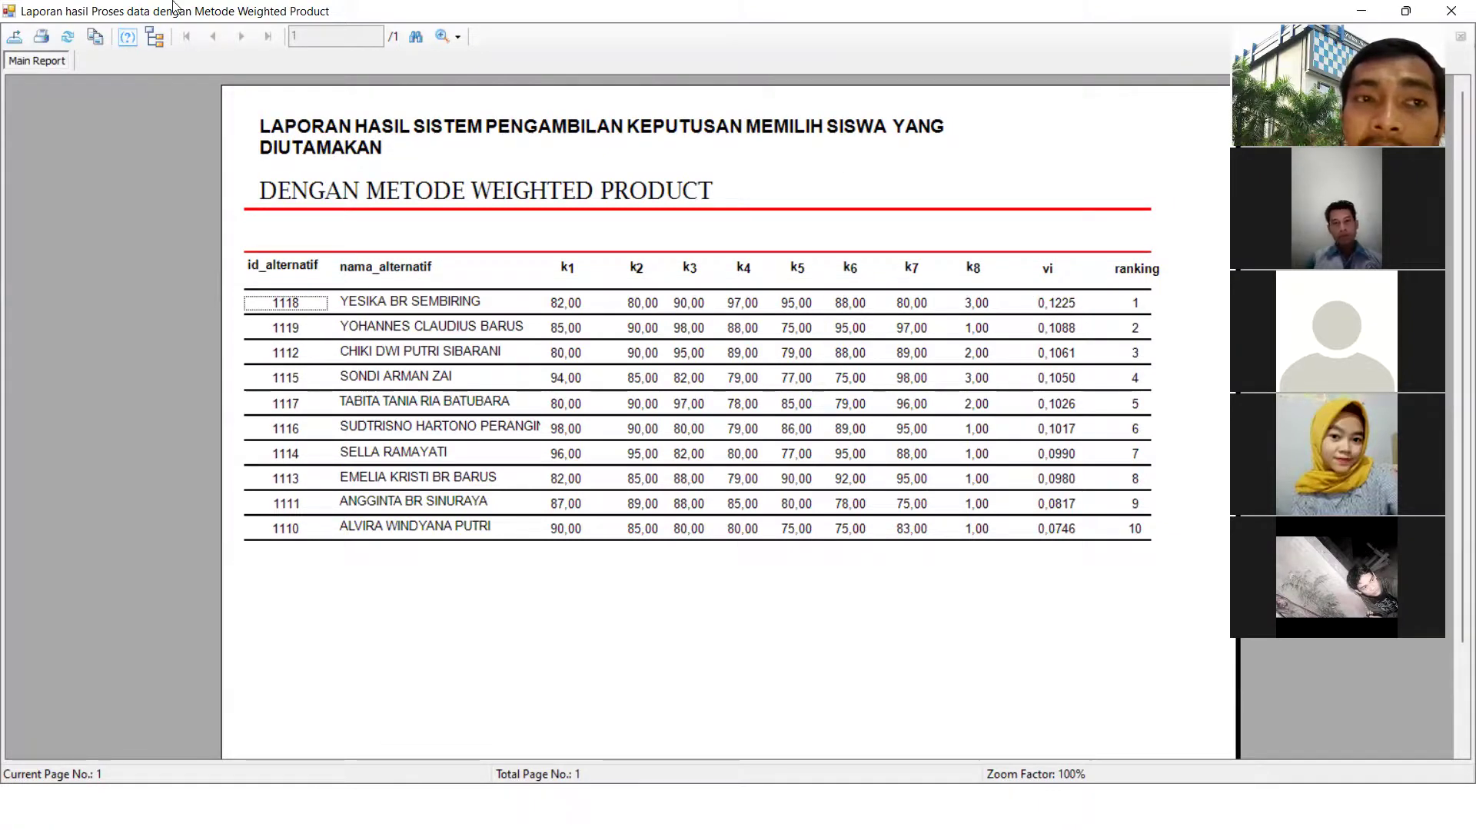
{"action": "double_click", "coordinate": [367, 21]}
{"action": "left_click", "coordinate": [821, 188]}
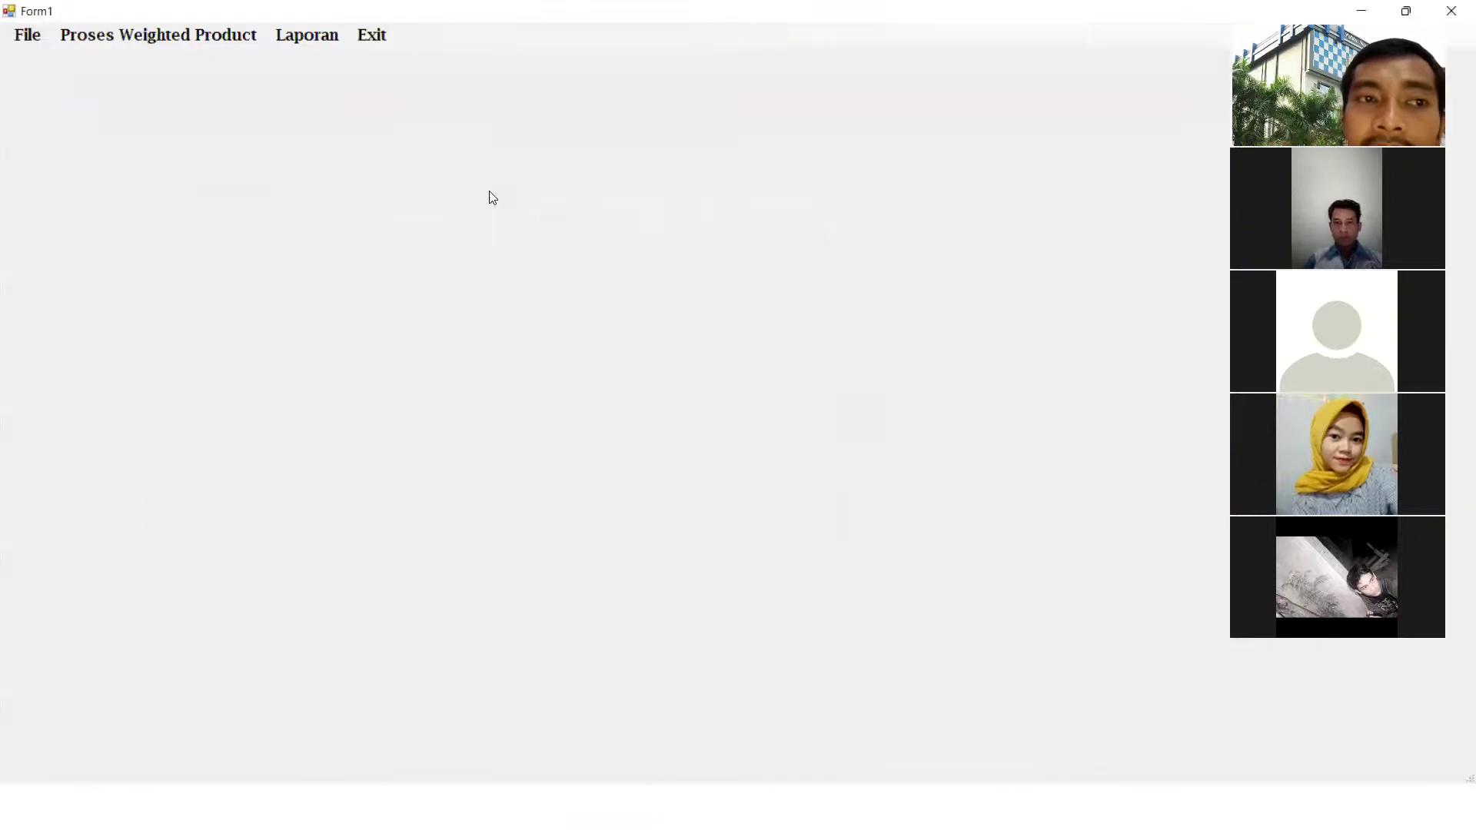
View the Laporan Data Alternatif and Laporan Data Nilai Alternatif reports, closing each one after viewing.
{"action": "left_click", "coordinate": [277, 32]}
{"action": "left_click", "coordinate": [308, 76]}
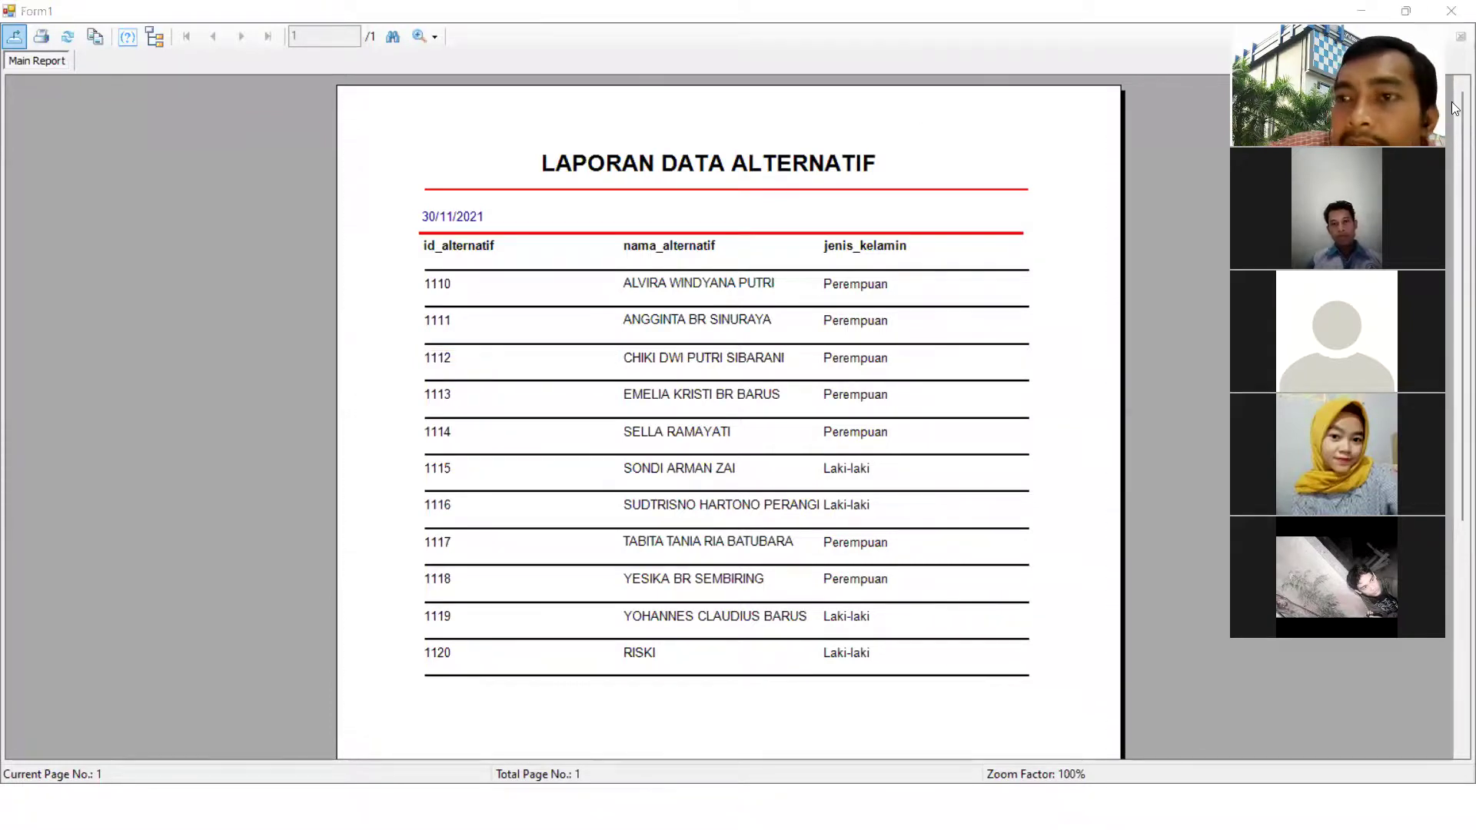
{"action": "left_click", "coordinate": [1451, 11]}
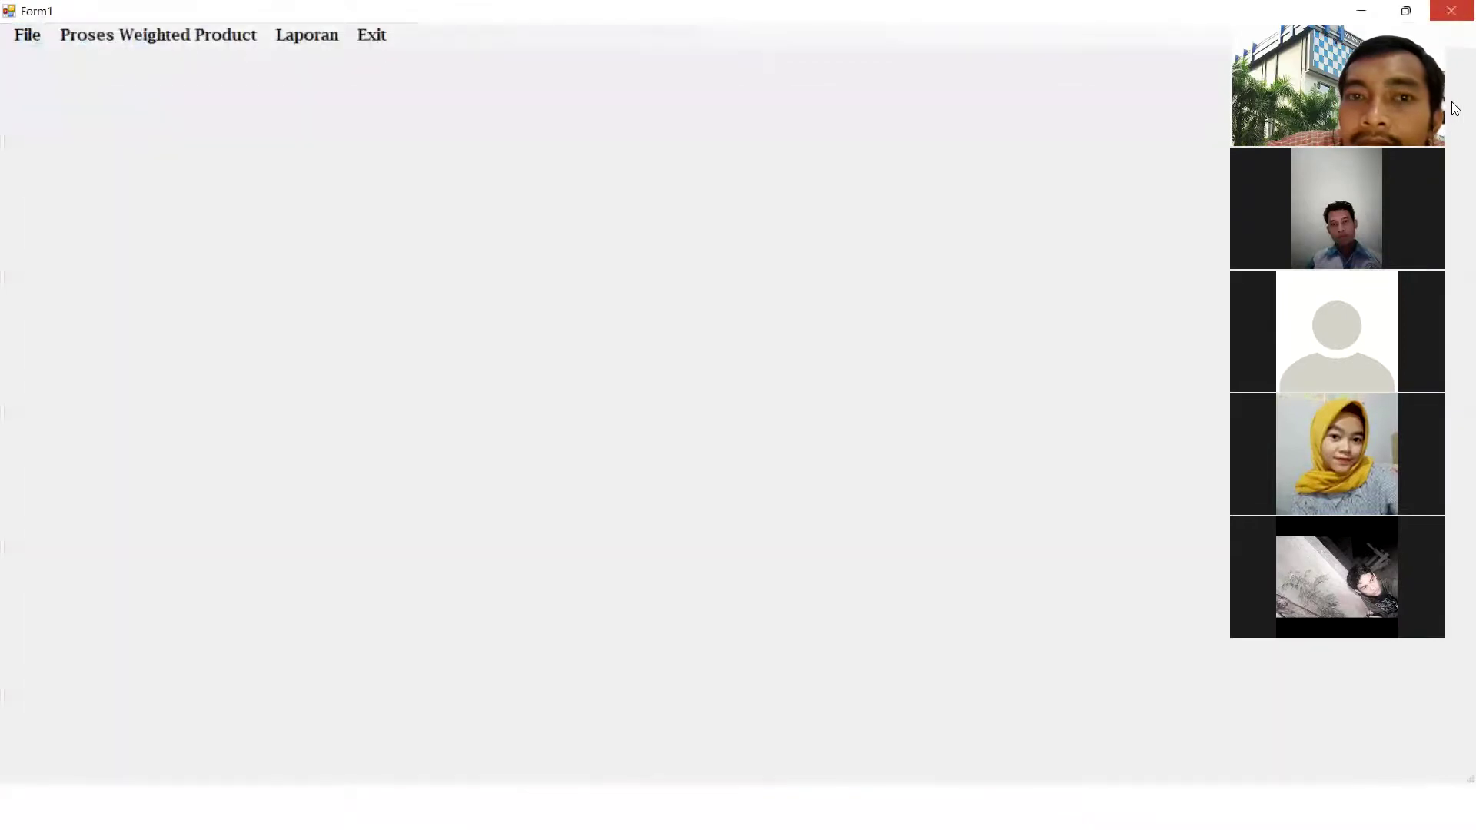
{"action": "left_click", "coordinate": [307, 34]}
{"action": "left_click", "coordinate": [350, 106]}
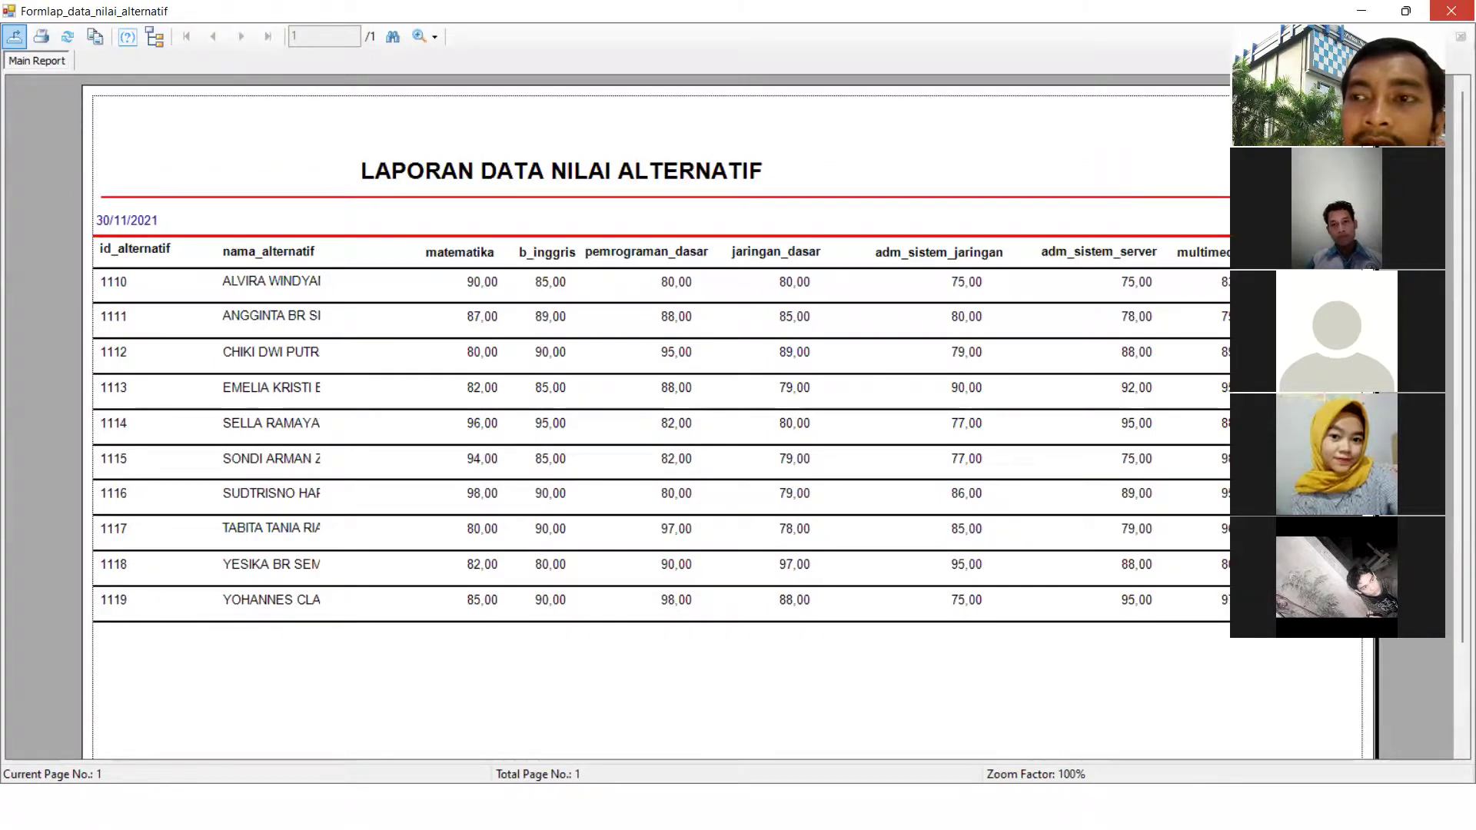
{"action": "left_click", "coordinate": [1451, 11]}
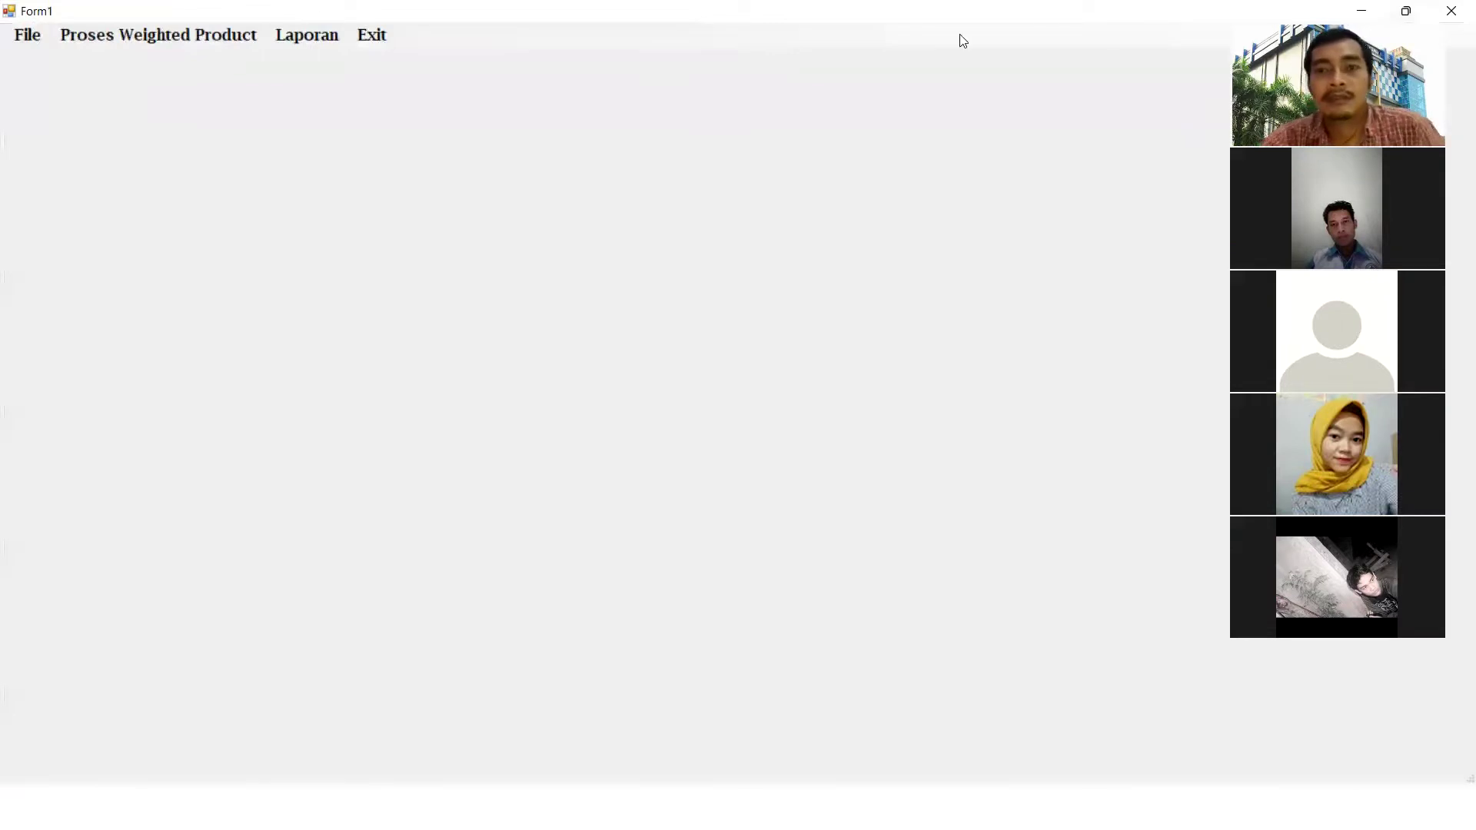